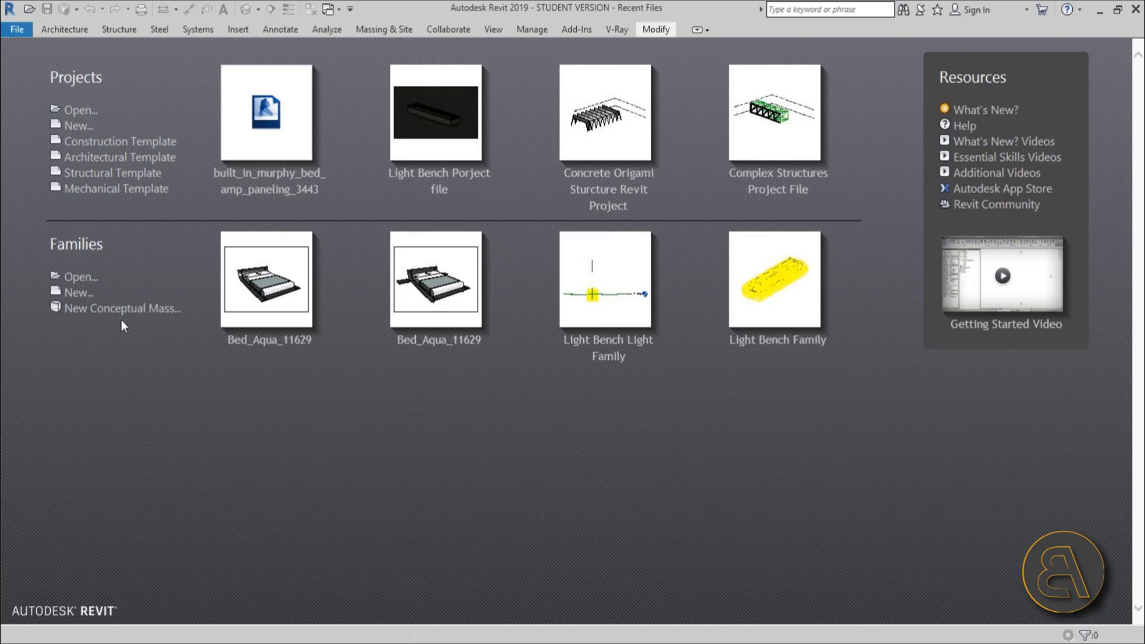
- Create a new family from the Metric Furniture template in the English templates folder
{"action": "left_click", "coordinate": [79, 293]}
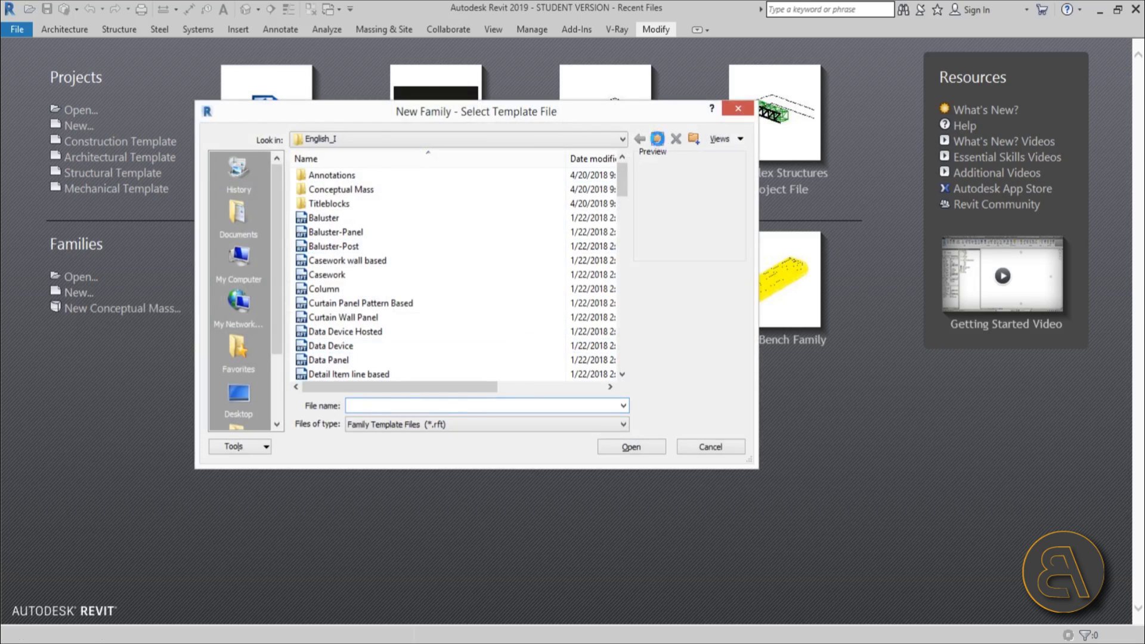
{"action": "left_click", "coordinate": [657, 138]}
{"action": "double_click", "coordinate": [336, 206]}
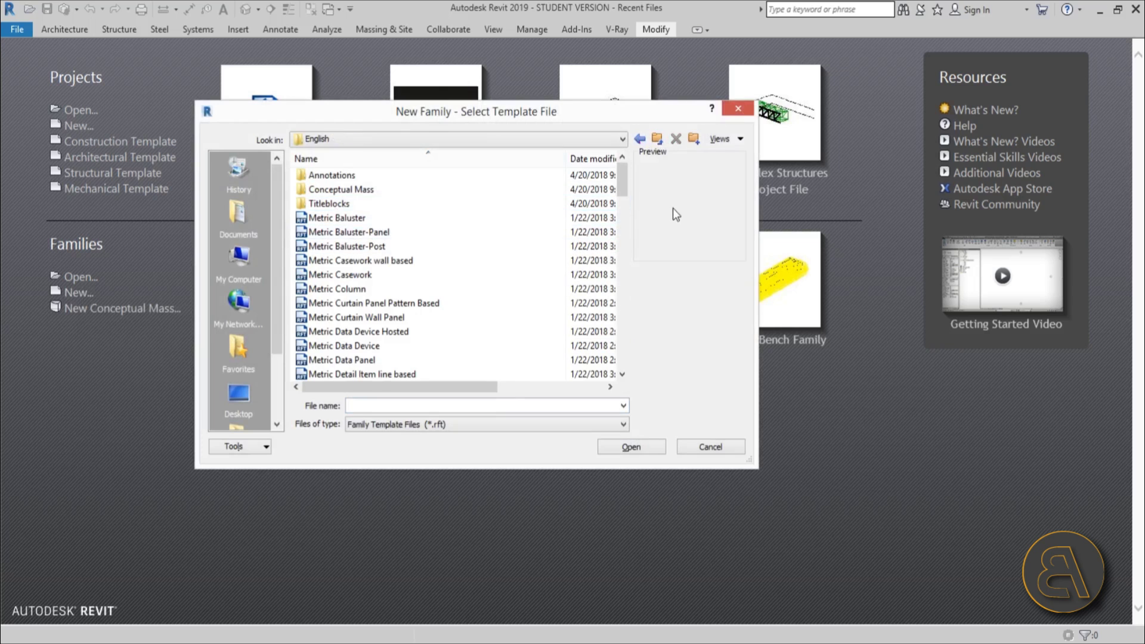
{"action": "left_click_drag", "start_coordinate": [625, 185], "coordinate": [626, 272]}
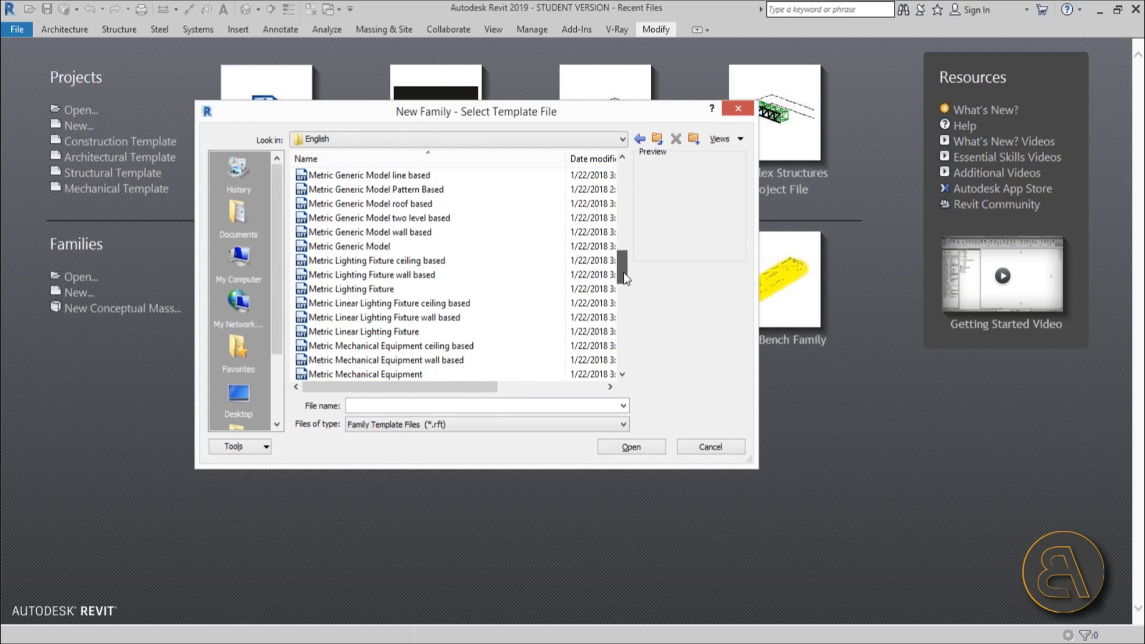
{"action": "left_click", "coordinate": [376, 247]}
{"action": "scroll", "coordinate": [463, 325], "scroll_direction": "up", "scroll_amount": 2}
{"action": "scroll", "coordinate": [464, 328], "scroll_direction": "up", "scroll_amount": 2}
{"action": "left_click", "coordinate": [371, 275]}
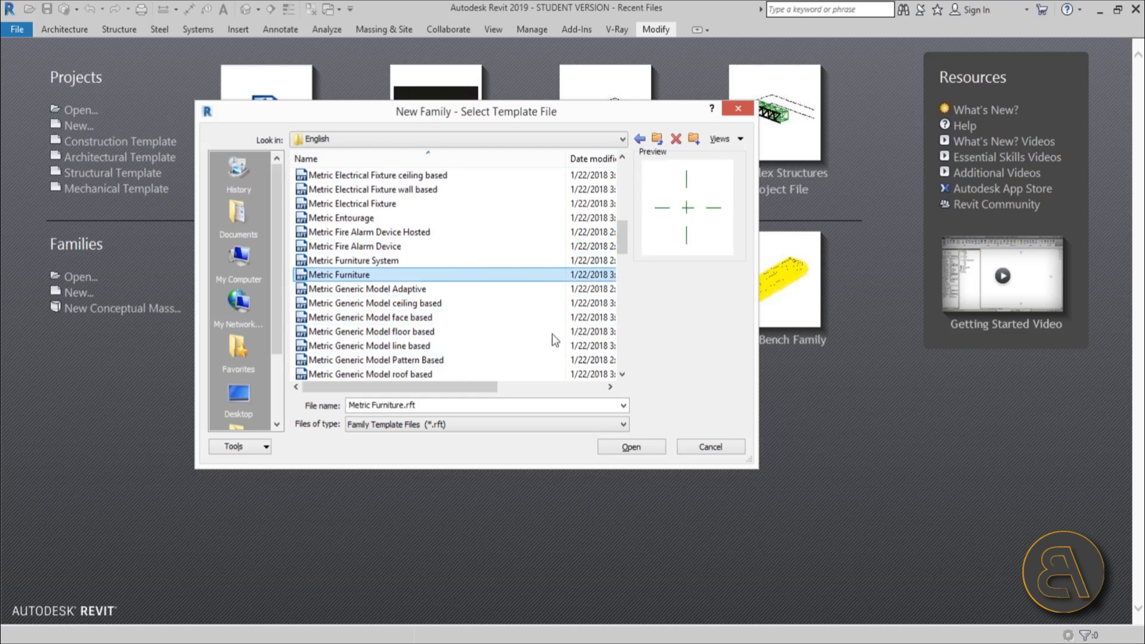
{"action": "left_click", "coordinate": [627, 448]}
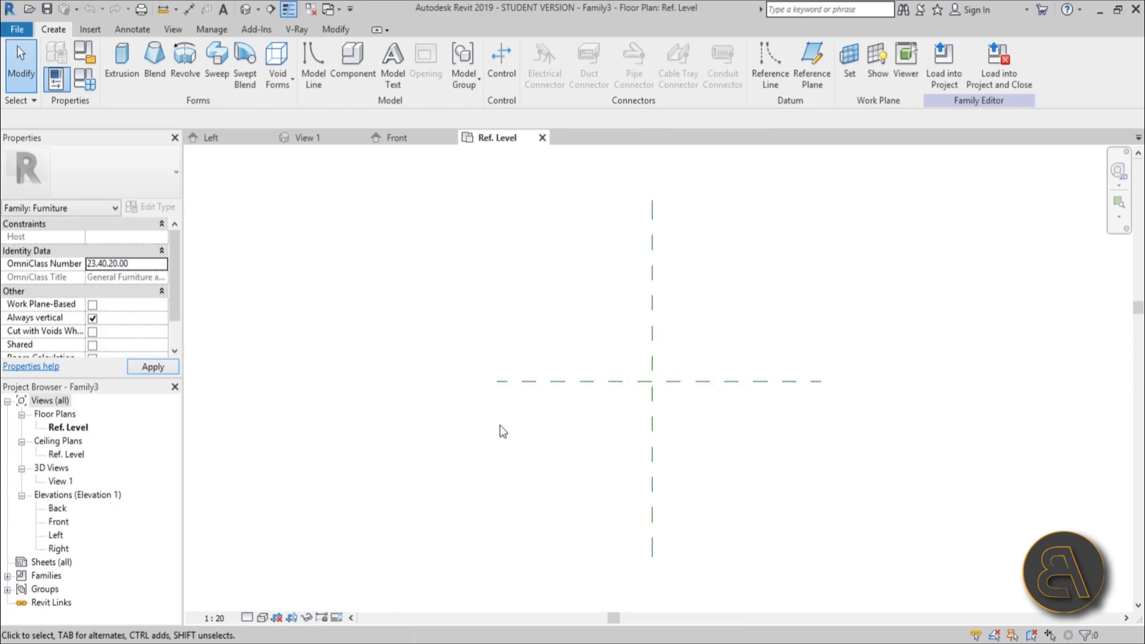
{"action": "middle_click_drag", "start_coordinate": [672, 460], "coordinate": [549, 391]}
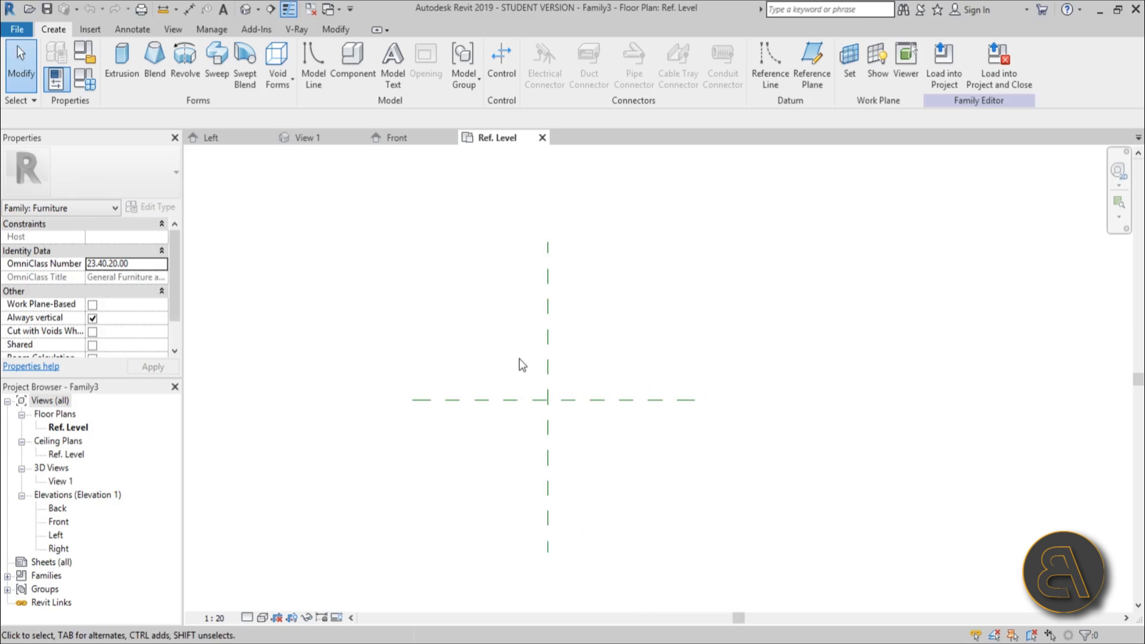
{"action": "middle_click_drag", "start_coordinate": [506, 419], "coordinate": [504, 406]}
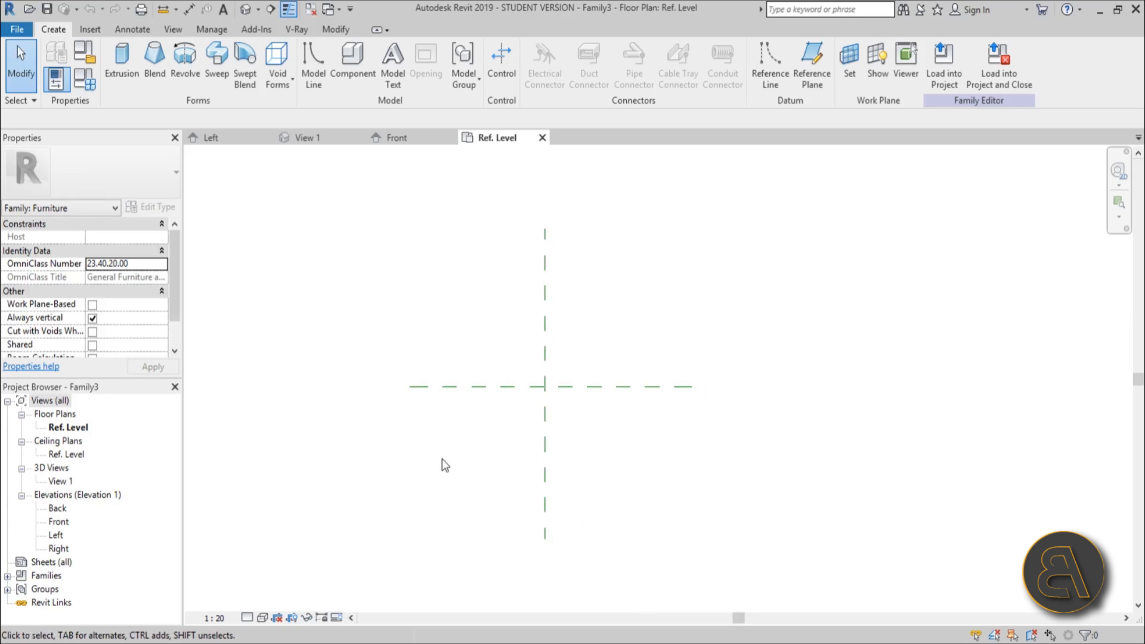
{"action": "left_click", "coordinate": [514, 385]}
{"action": "left_click", "coordinate": [491, 433]}
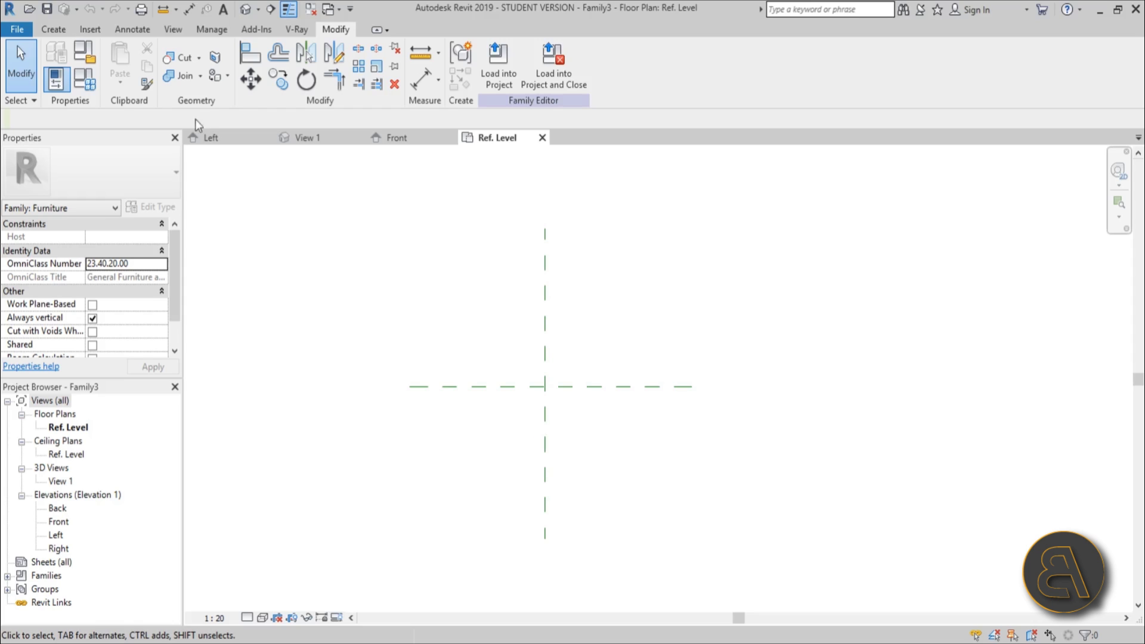
- Create another new family from the Metric Generic Model face based template in the English templates folder
{"action": "left_click", "coordinate": [16, 29]}
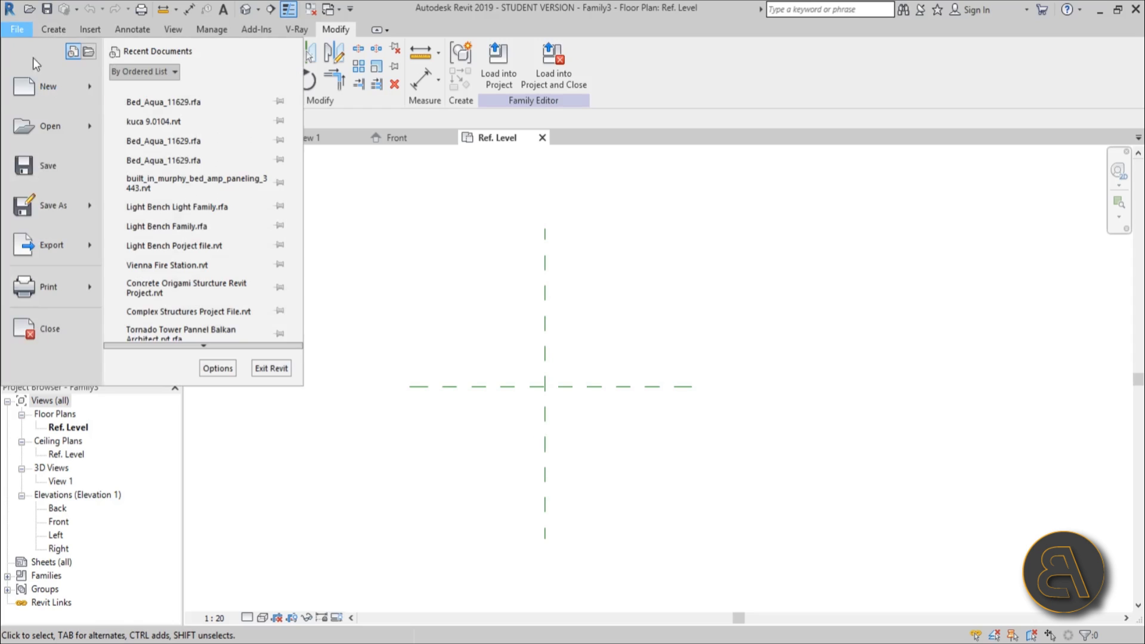
{"action": "mouse_move", "coordinate": [47, 89]}
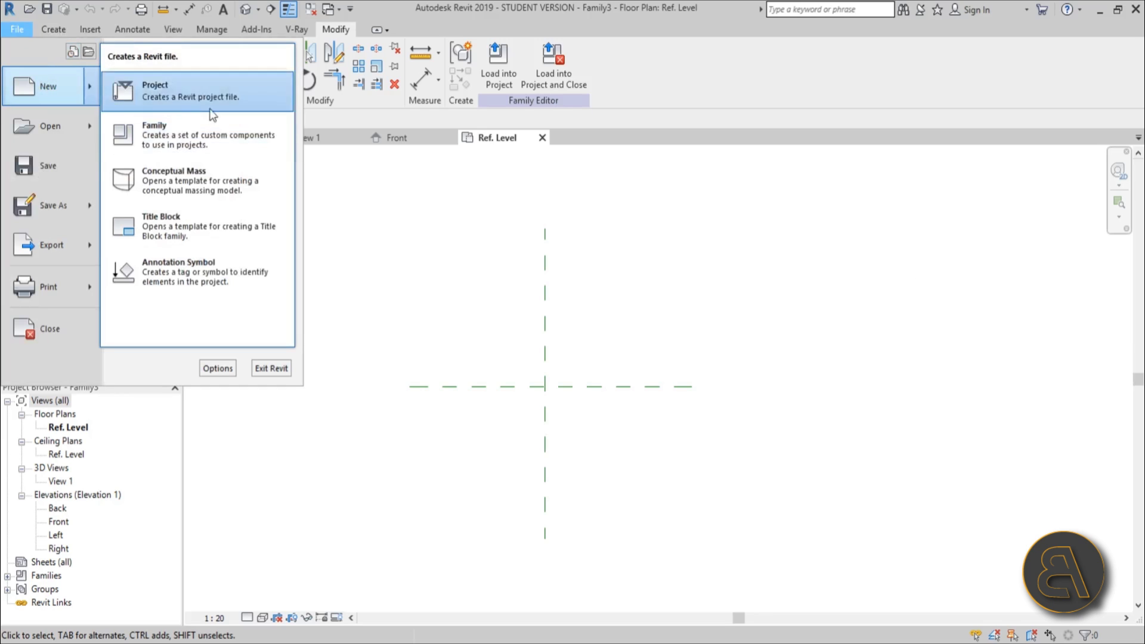
{"action": "left_click", "coordinate": [163, 125]}
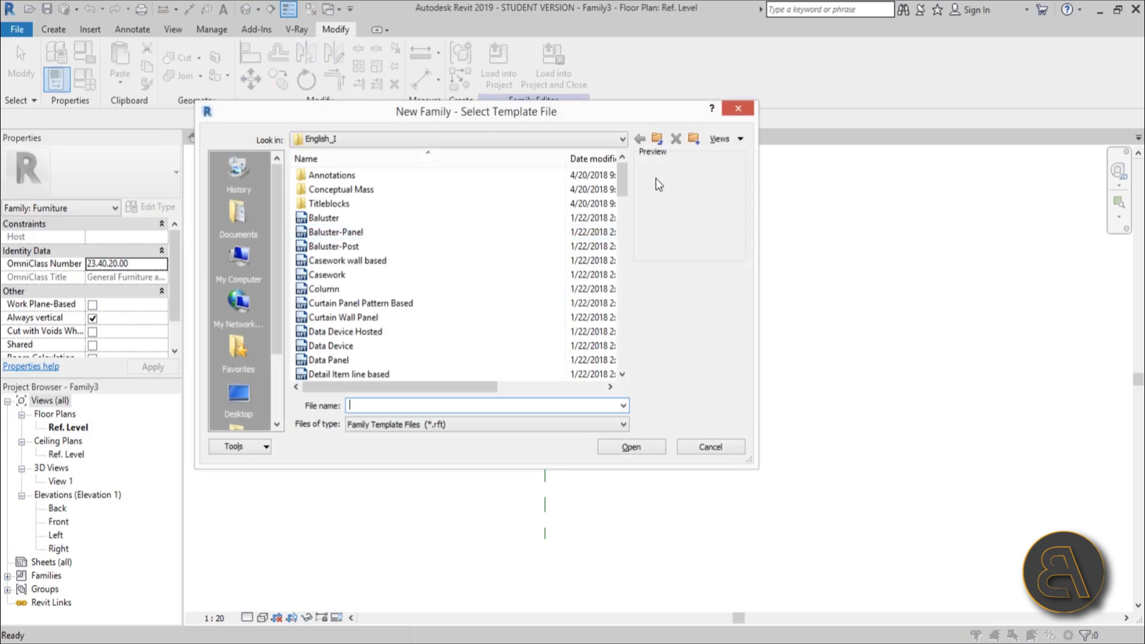
{"action": "left_click", "coordinate": [656, 139]}
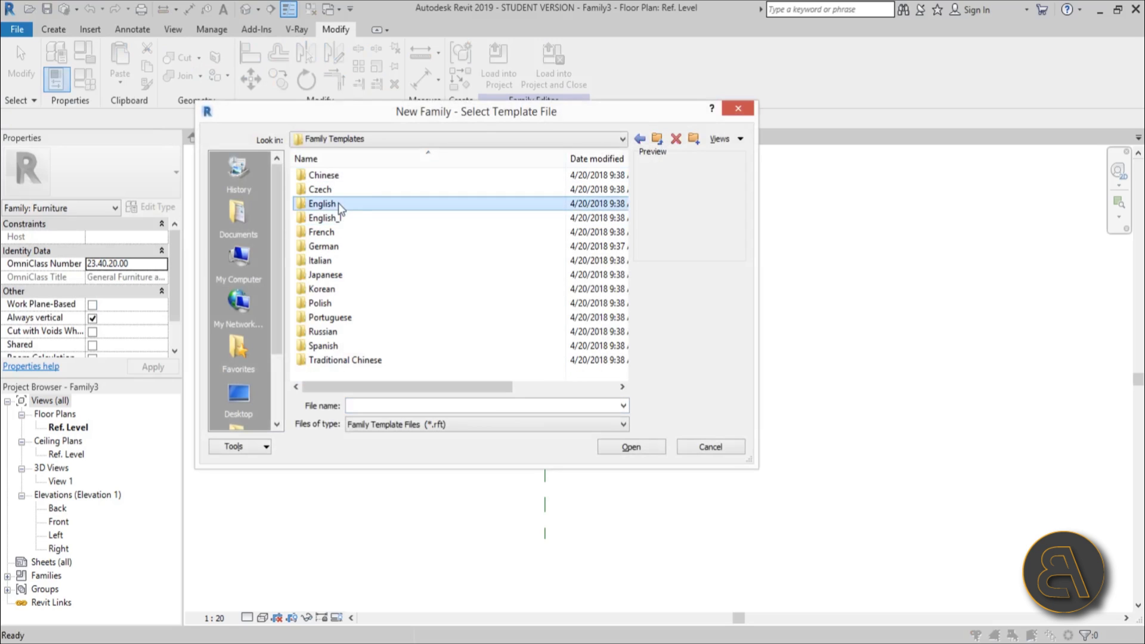
{"action": "double_click", "coordinate": [322, 203]}
{"action": "left_click_drag", "start_coordinate": [623, 196], "coordinate": [626, 262]}
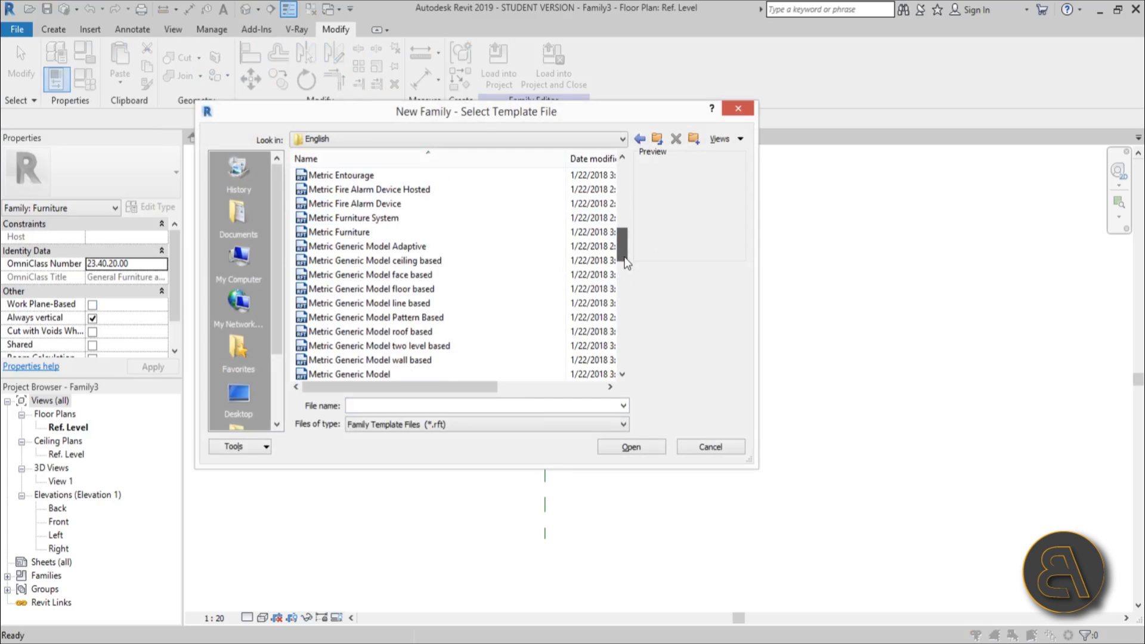
{"action": "left_click", "coordinate": [444, 281]}
{"action": "left_click", "coordinate": [654, 449]}
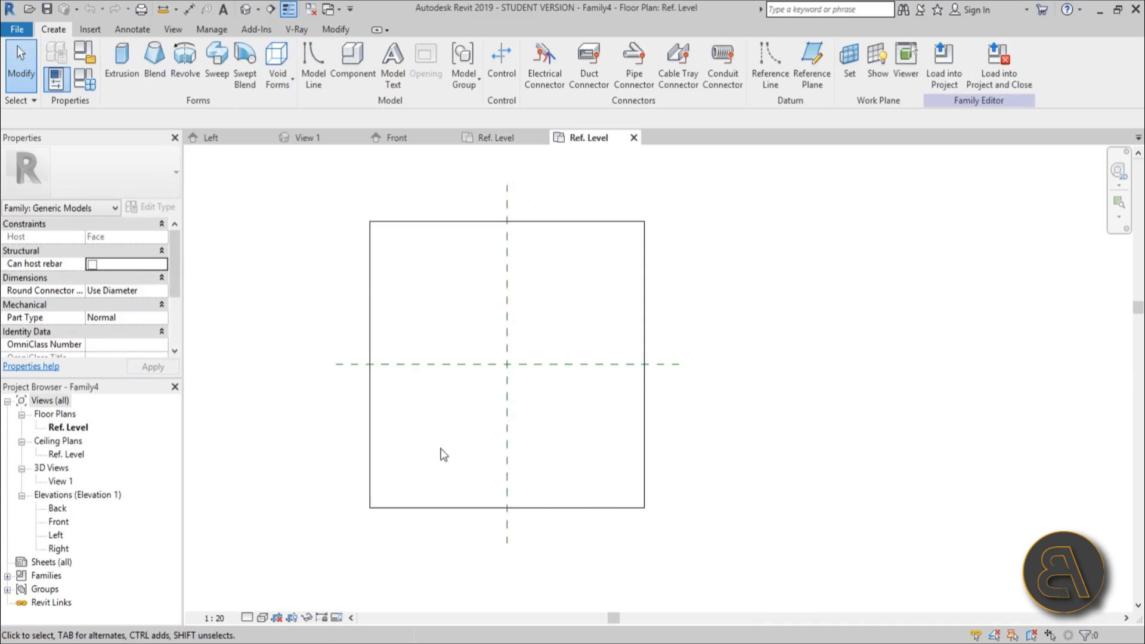
- Start an extrusion and sketch a rectangle about 1260 by 1600 mm inside the host face, across both reference planes
{"action": "scroll", "coordinate": [484, 328], "scroll_direction": "up", "scroll_amount": 2}
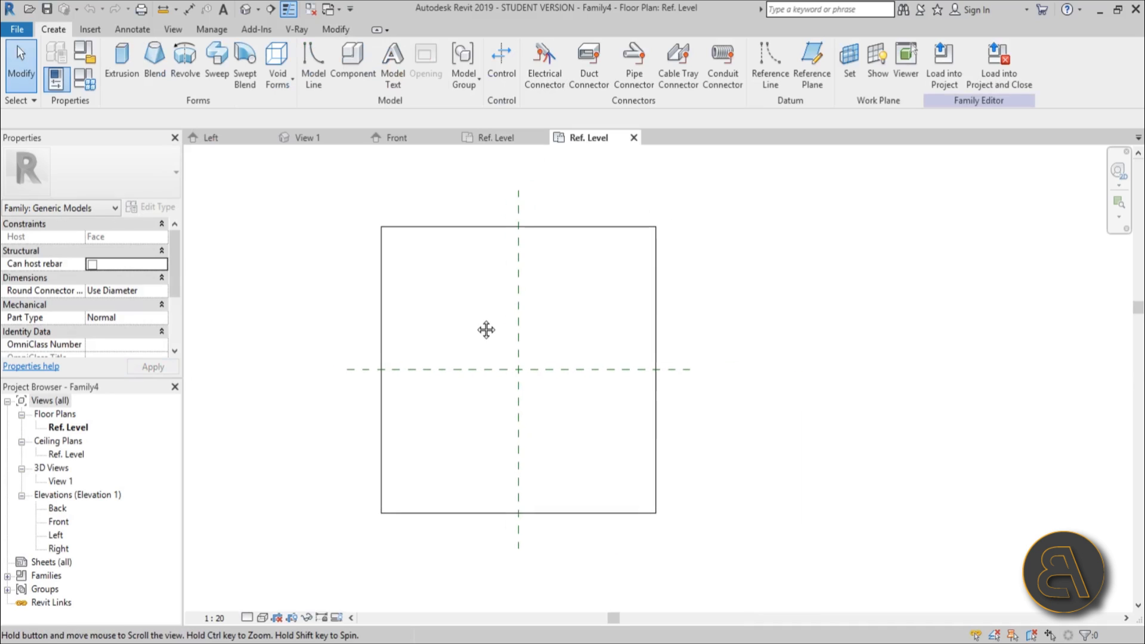
{"action": "middle_click_drag", "start_coordinate": [477, 330], "coordinate": [492, 332]}
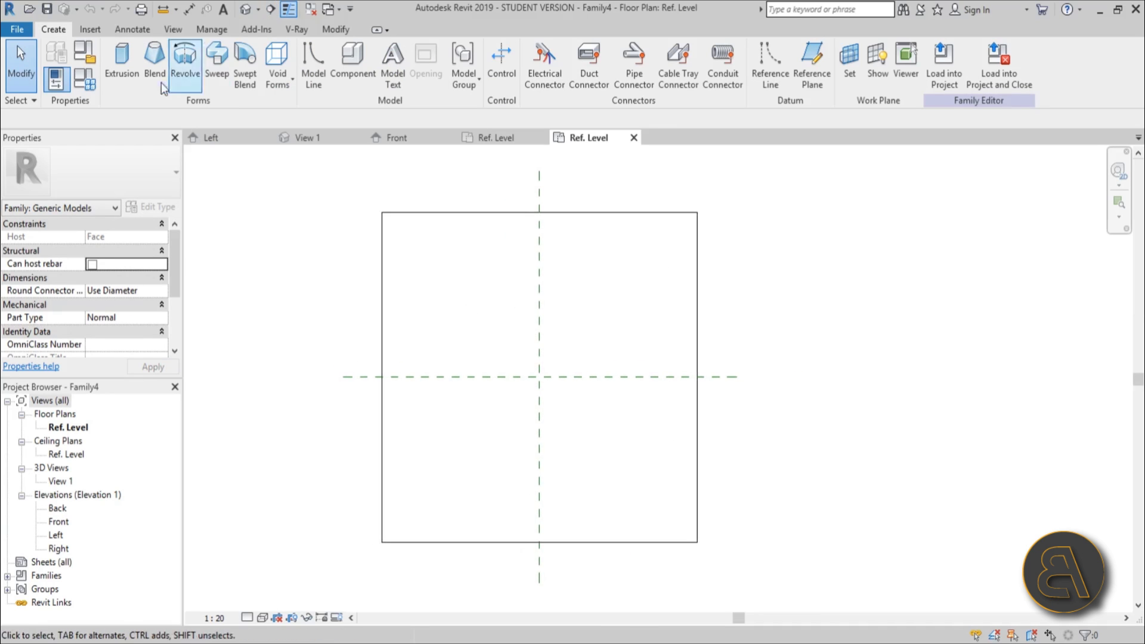
{"action": "left_click", "coordinate": [122, 60]}
{"action": "left_click", "coordinate": [536, 49]}
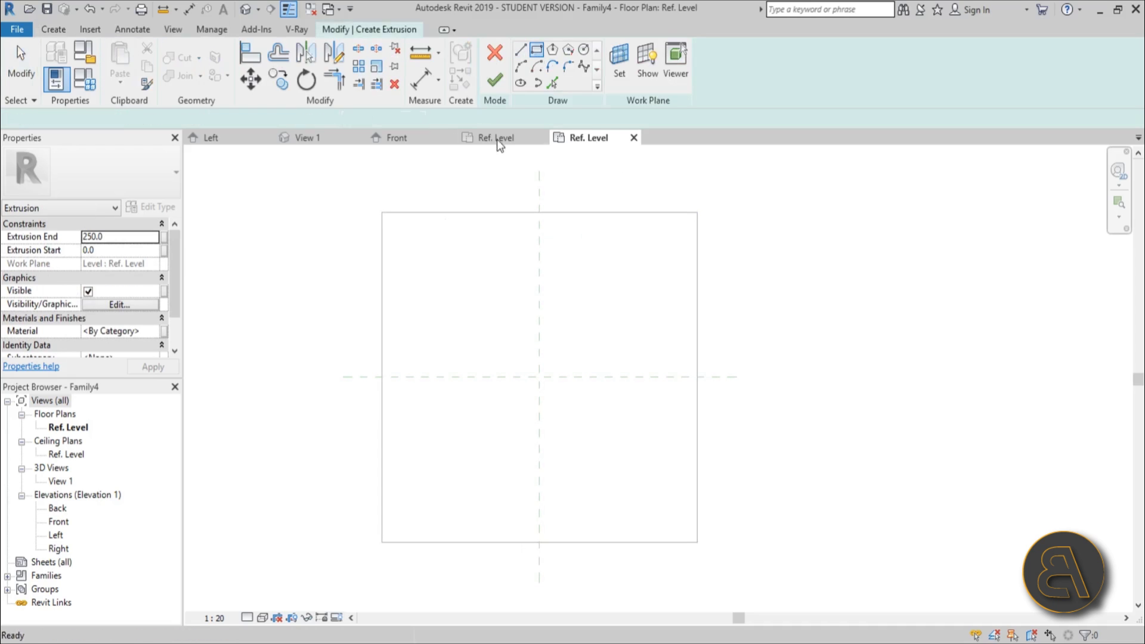
{"action": "left_click", "coordinate": [458, 296]}
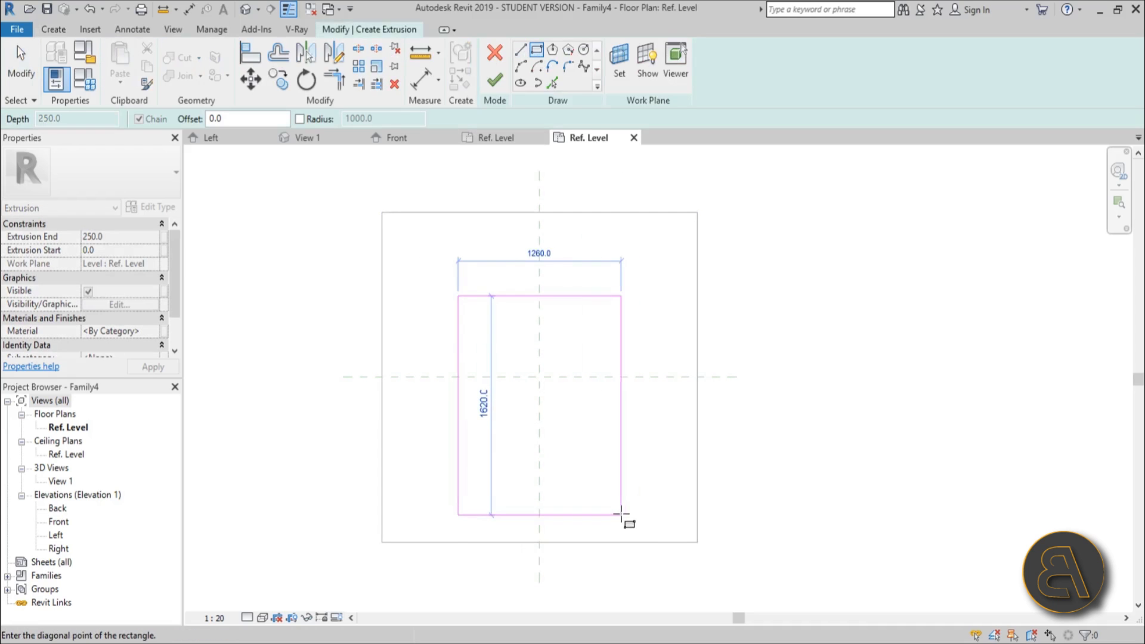
{"action": "left_click", "coordinate": [621, 512]}
{"action": "key", "text": "Escape"}
- Set the rectangle's right edge 1000 mm from the vertical centre reference plane
{"action": "left_click", "coordinate": [621, 471]}
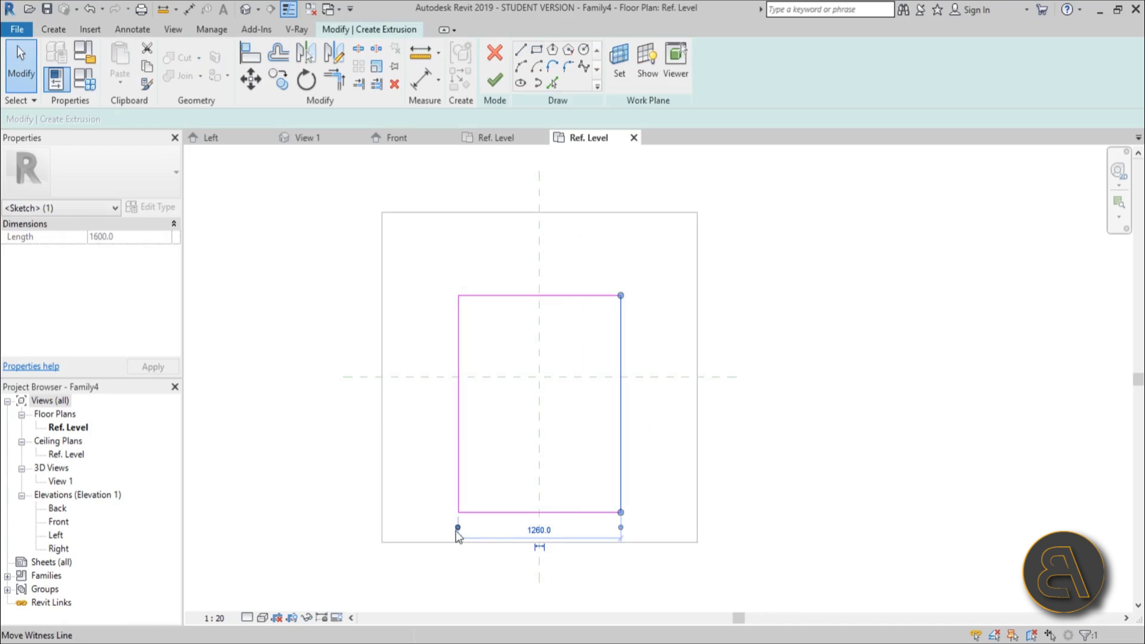
{"action": "left_click", "coordinate": [580, 530]}
{"action": "type", "text": "1000"}
{"action": "key", "text": "Return"}
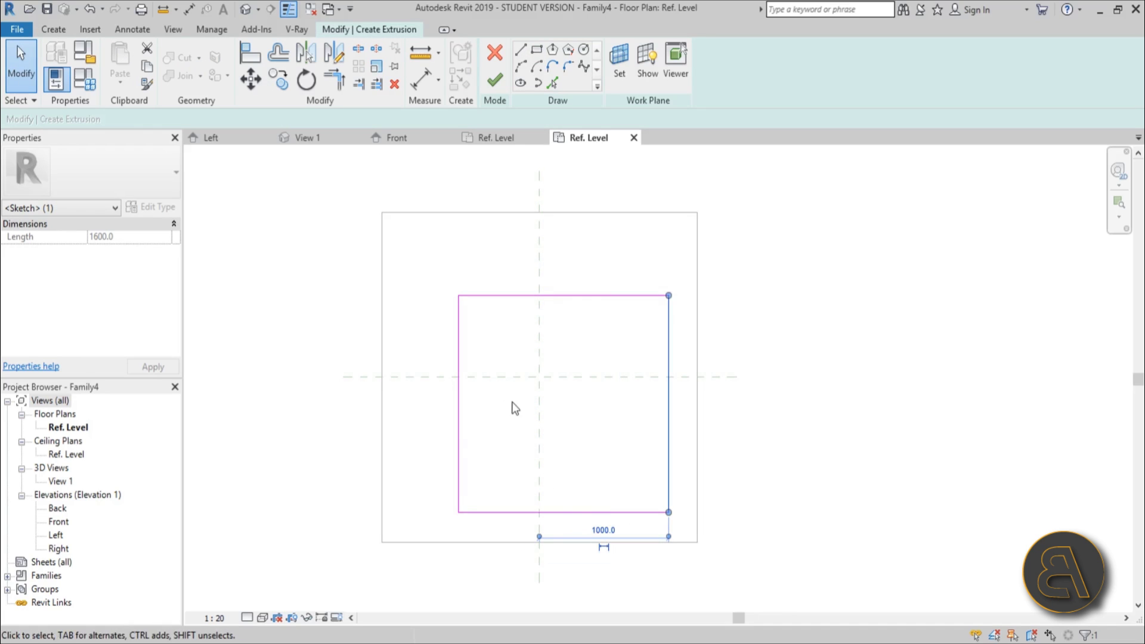
{"action": "left_click", "coordinate": [458, 437]}
{"action": "left_click", "coordinate": [560, 258]}
{"action": "type", "text": "200"}
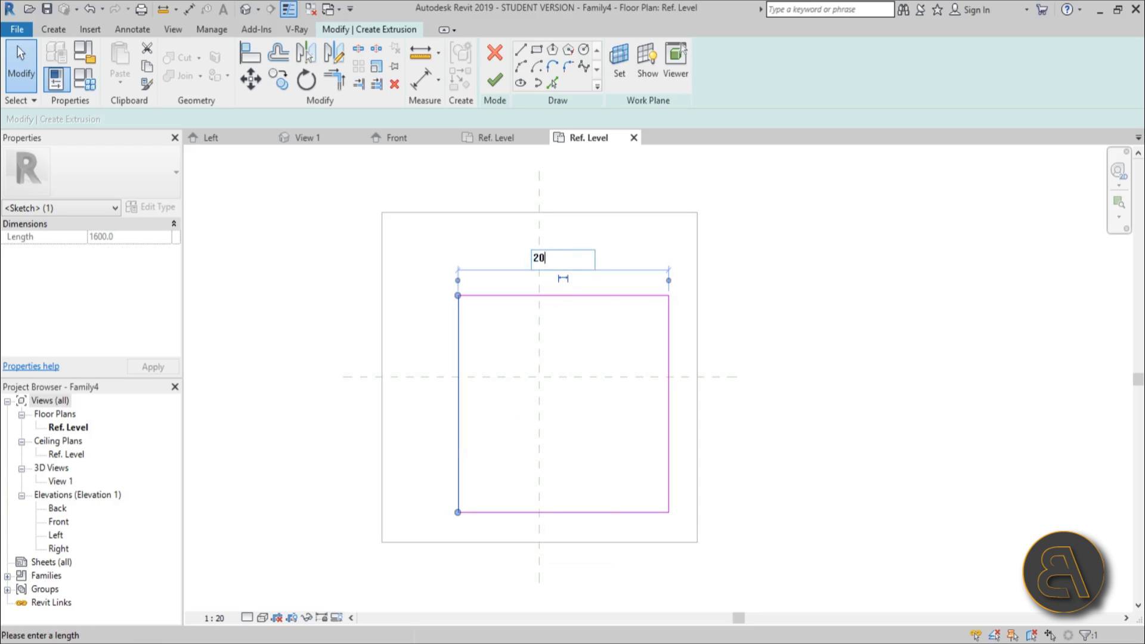
{"action": "key", "text": "Return"}
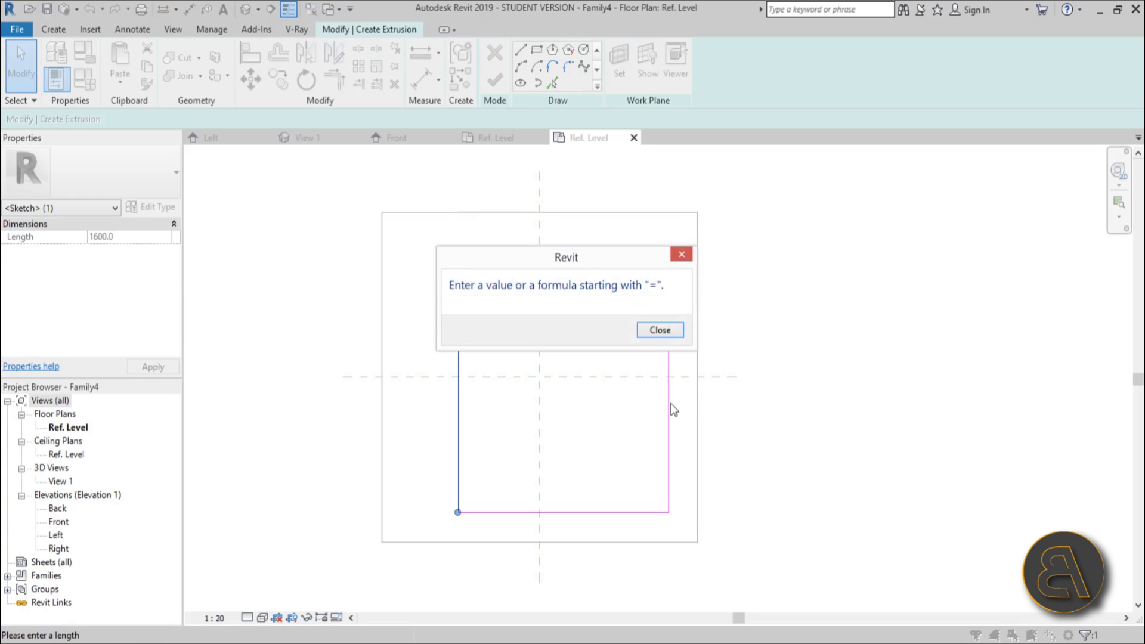
{"action": "left_click", "coordinate": [657, 330]}
{"action": "key", "text": "Escape"}
- Set the rectangle's right edge 800 mm from the vertical centre reference plane and move its left edge for an overall width of 1600 mm
{"action": "left_click", "coordinate": [669, 389]}
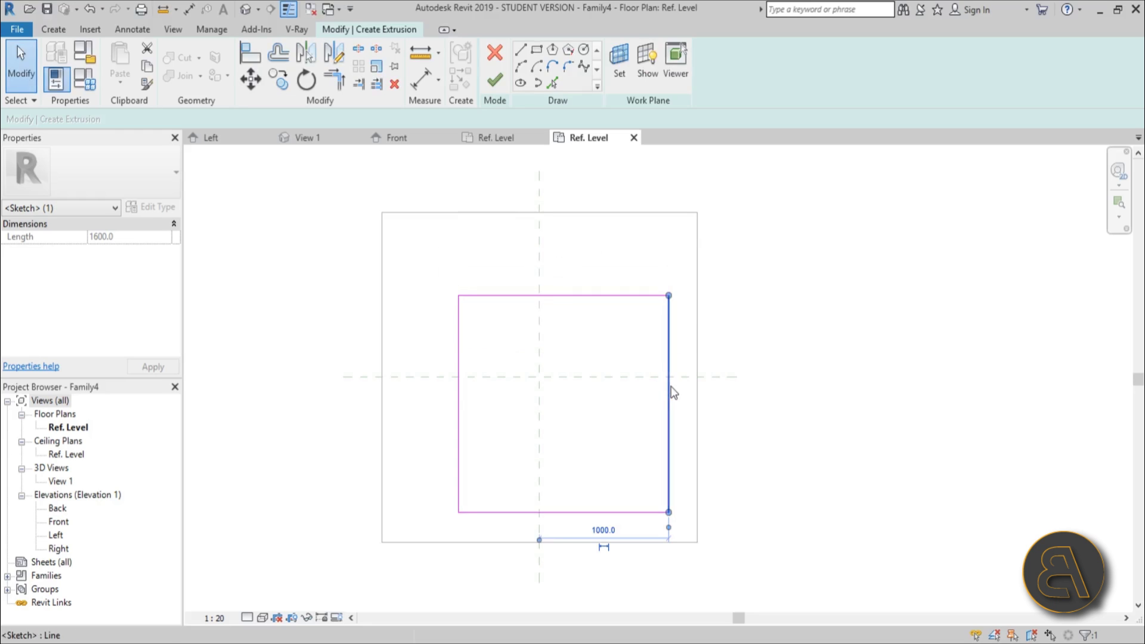
{"action": "left_click", "coordinate": [602, 528]}
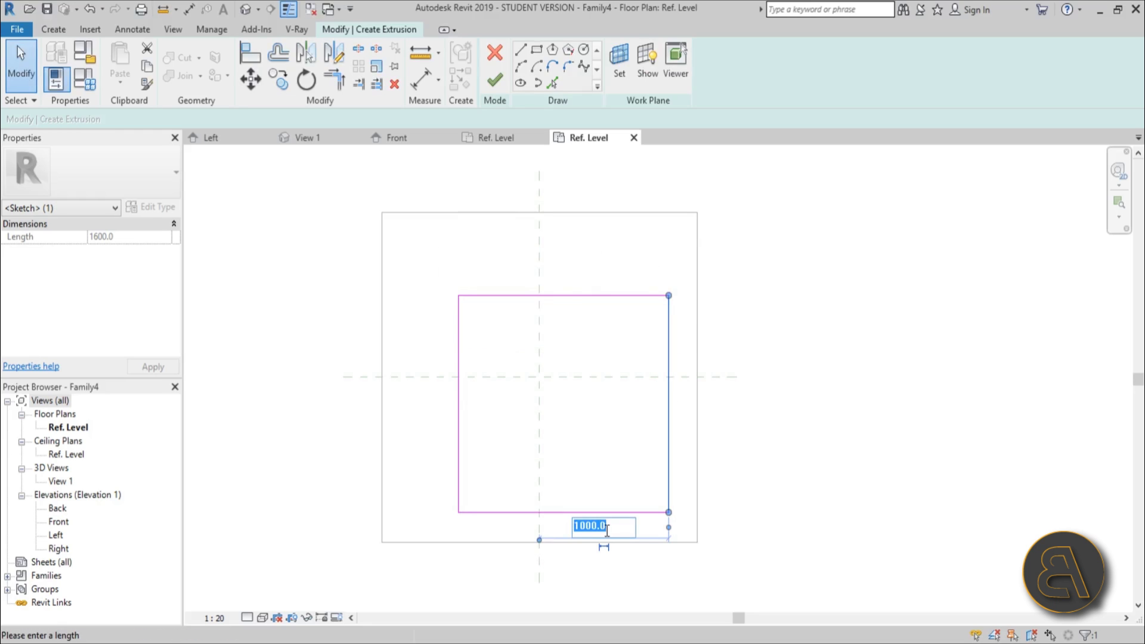
{"action": "type", "text": "800"}
{"action": "key", "text": "Return"}
{"action": "left_click", "coordinate": [459, 499]}
{"action": "left_click", "coordinate": [546, 259]}
{"action": "type", "text": "1"}
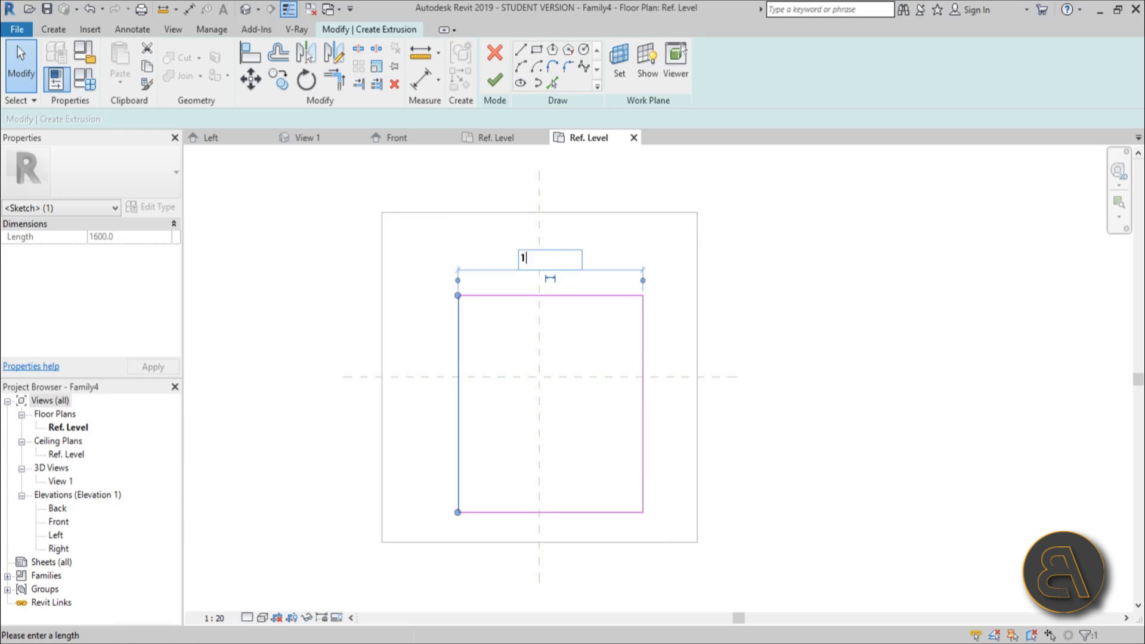
{"action": "type", "text": "600"}
{"action": "key", "text": "Return"}
- Position the rectangle's top edge 1000 mm above the horizontal centre reference plane
{"action": "left_click", "coordinate": [576, 307]}
{"action": "left_click_drag", "start_coordinate": [574, 296], "coordinate": [570, 267]}
{"action": "mouse_move", "coordinate": [658, 513]}
{"action": "left_mouse_down"}
{"action": "mouse_move", "coordinate": [606, 391]}
{"action": "mouse_move", "coordinate": [627, 376]}
{"action": "left_mouse_up"}
{"action": "left_click", "coordinate": [660, 321]}
{"action": "type", "text": "1000"}
{"action": "key", "text": "Return"}
{"action": "left_click", "coordinate": [880, 305]}
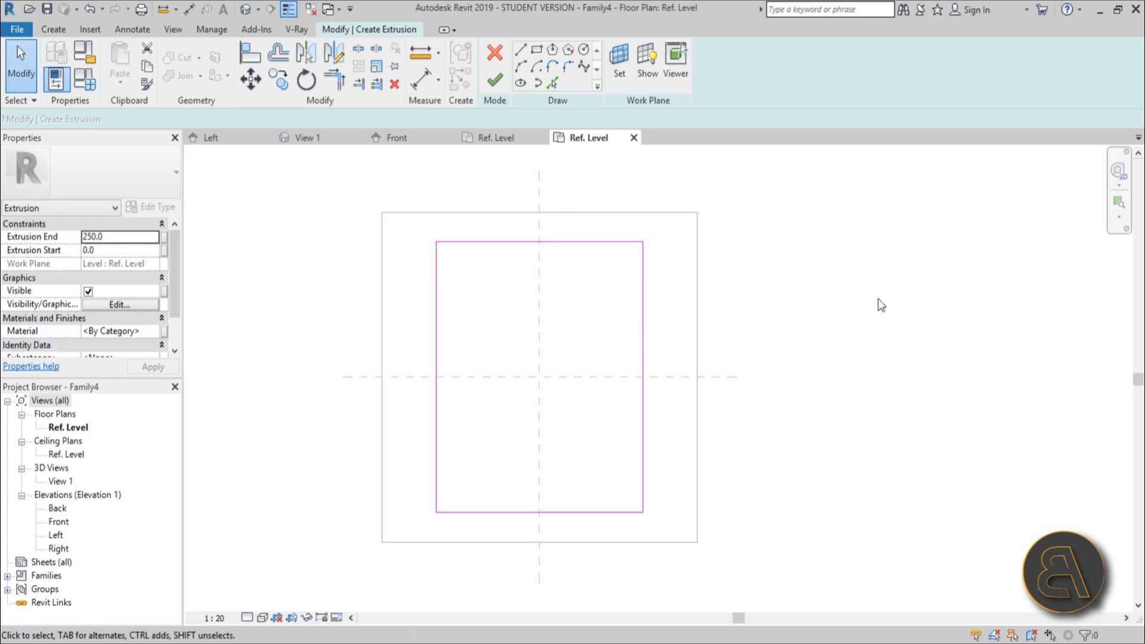
- Set the rectangle's overall height to 2000 mm using its bottom edge and finish the extrusion sketch
{"action": "left_click", "coordinate": [596, 512]}
{"action": "left_click", "coordinate": [405, 381]}
{"action": "type", "text": "20"}
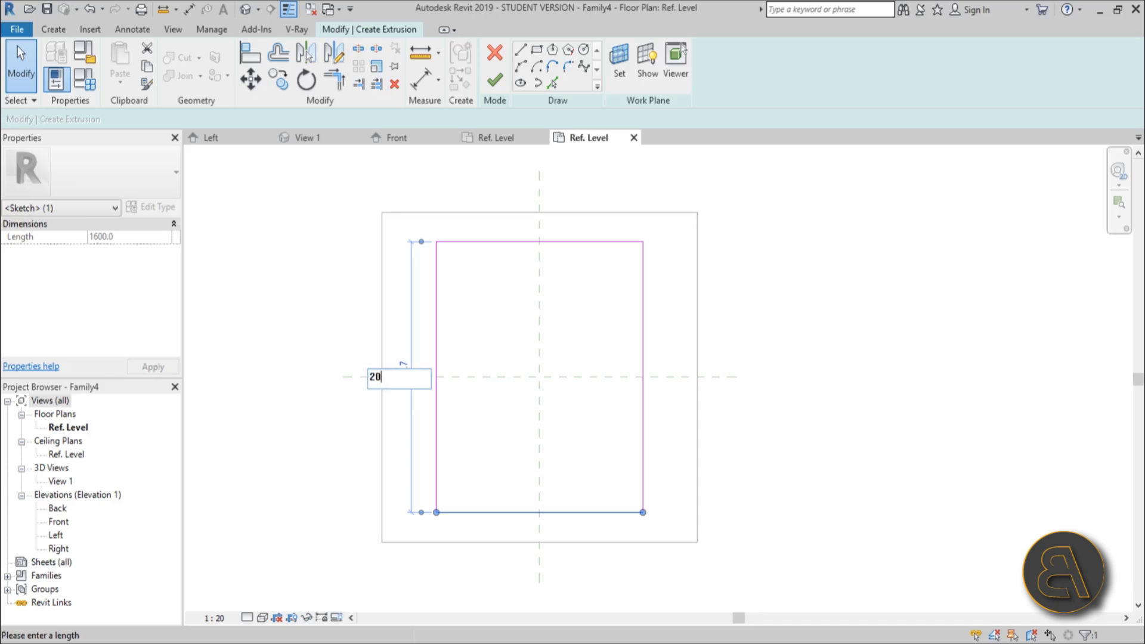
{"action": "type", "text": "00"}
{"action": "key", "text": "Return"}
{"action": "left_click", "coordinate": [305, 366]}
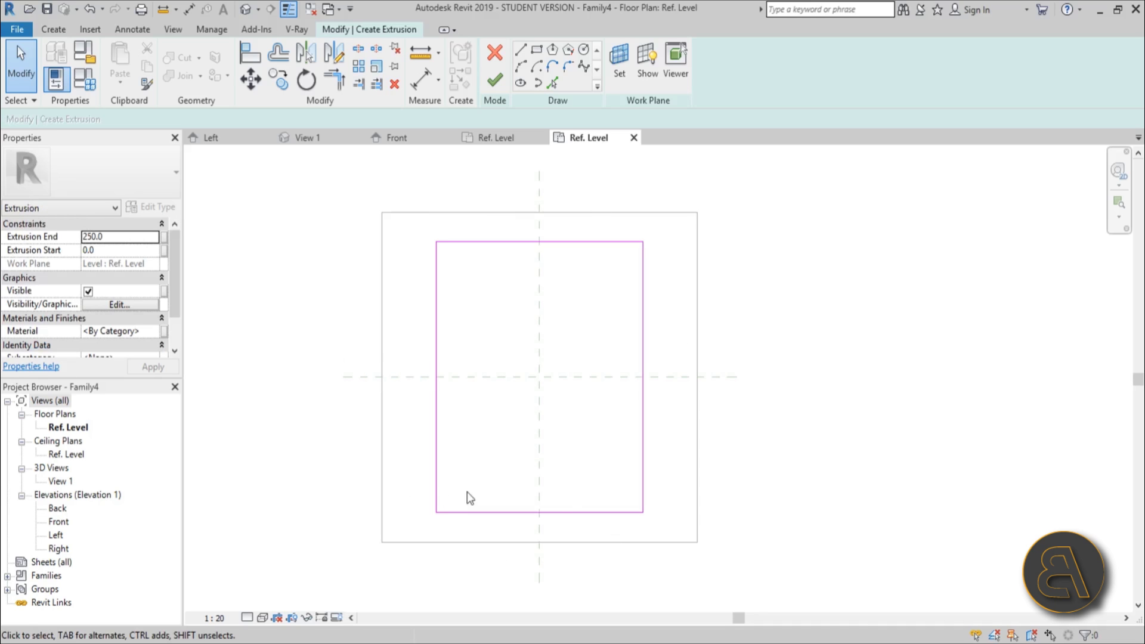
{"action": "left_click", "coordinate": [495, 80]}
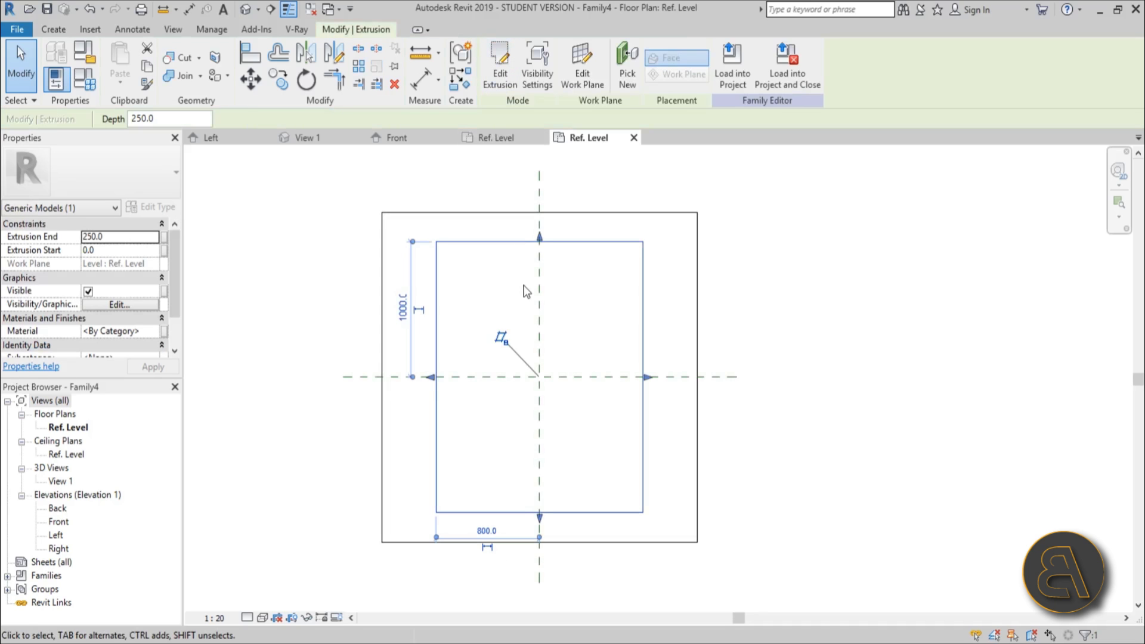
- In the Front elevation, raise the underside of the extrusion by setting its Extrusion Start to 100 mm
{"action": "double_click", "coordinate": [59, 522]}
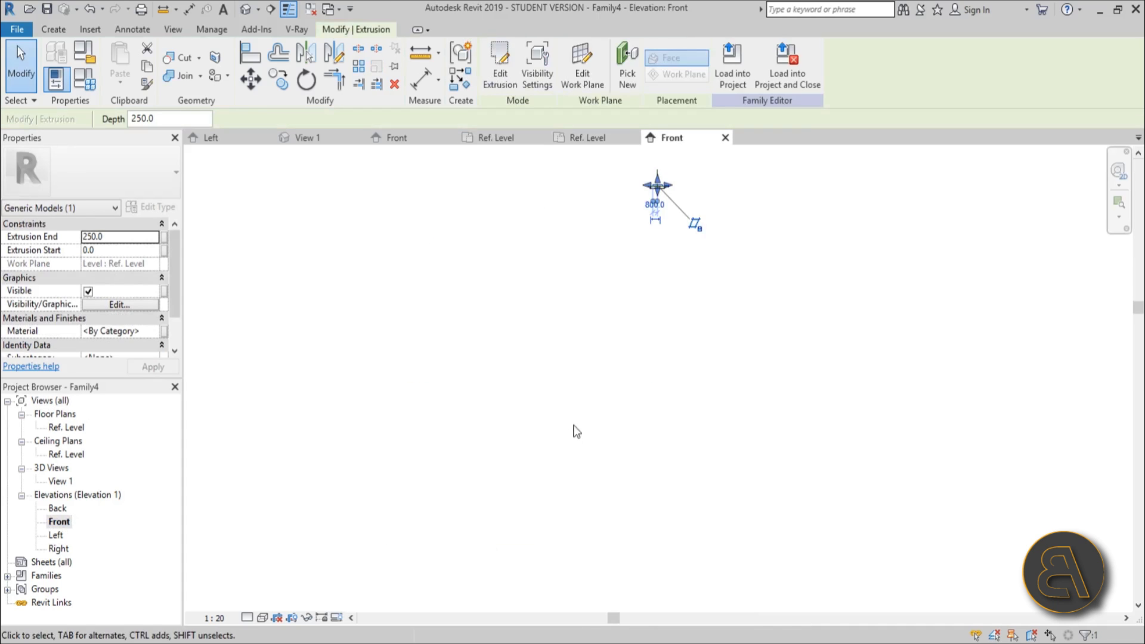
{"action": "middle_click_drag", "start_coordinate": [645, 225], "coordinate": [583, 342]}
{"action": "scroll", "coordinate": [584, 341], "scroll_direction": "up", "scroll_amount": 8}
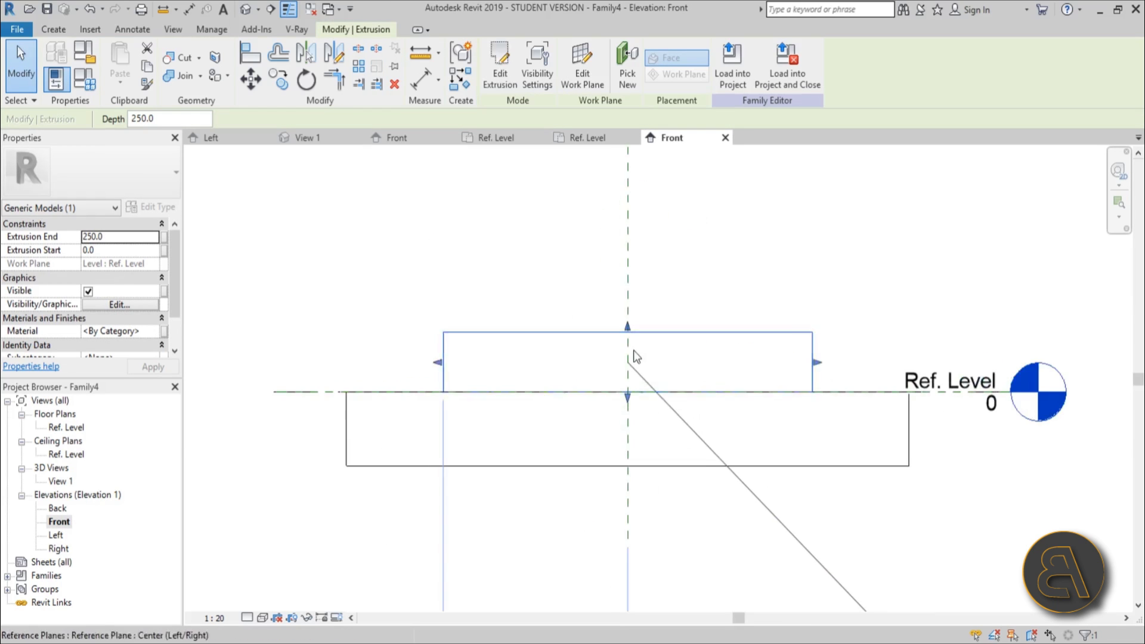
{"action": "left_click_drag", "start_coordinate": [602, 447], "coordinate": [621, 402]}
{"action": "scroll", "coordinate": [632, 439], "scroll_direction": "down", "scroll_amount": 3}
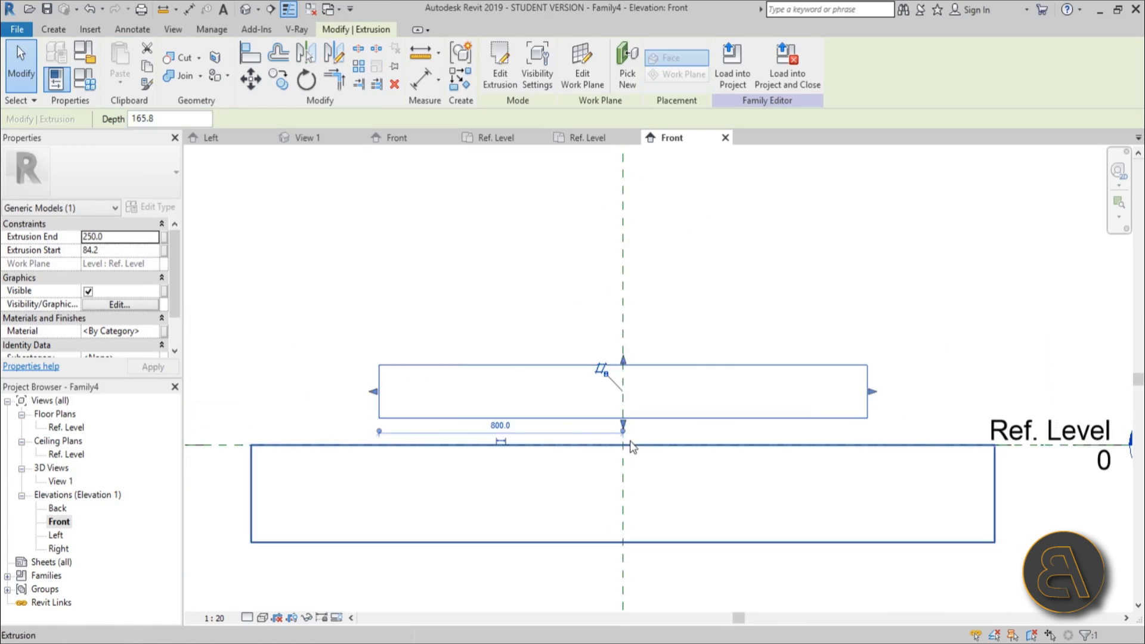
{"action": "scroll", "coordinate": [523, 441], "scroll_direction": "up", "scroll_amount": 2}
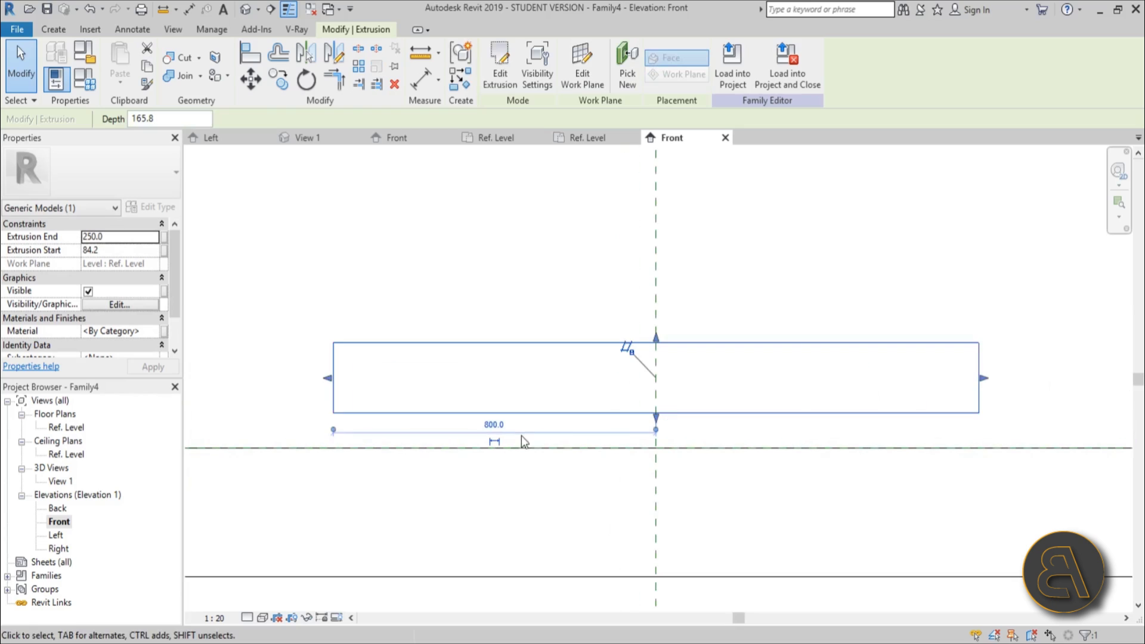
{"action": "left_click", "coordinate": [128, 253]}
{"action": "type", "text": "100"}
{"action": "key", "text": "Return"}
{"action": "left_click", "coordinate": [529, 328]}
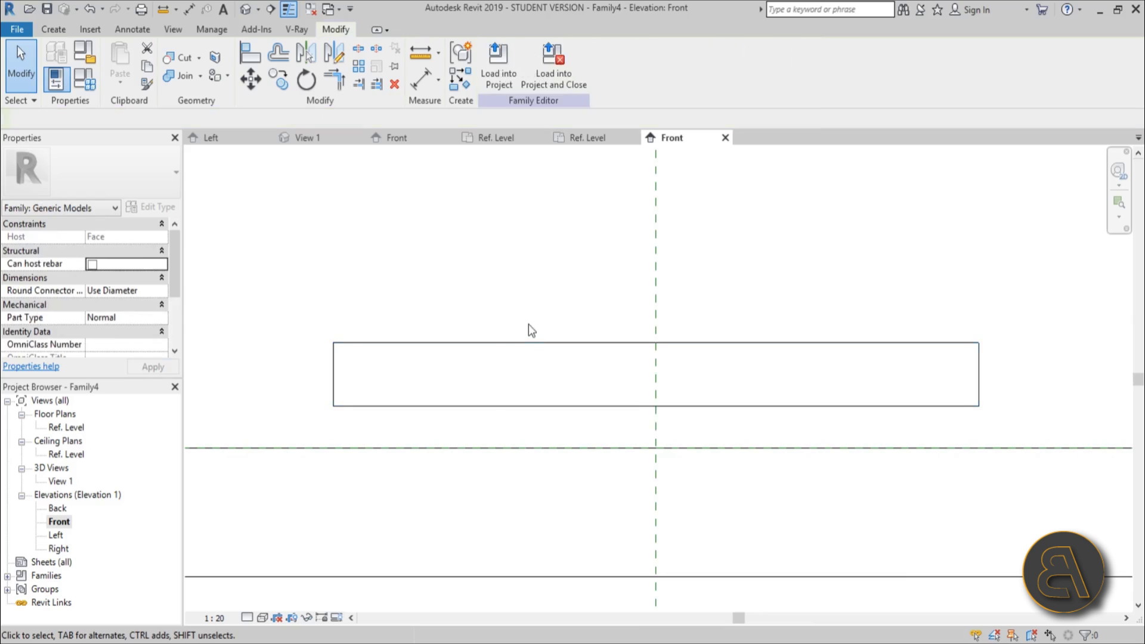
{"action": "left_click", "coordinate": [532, 345]}
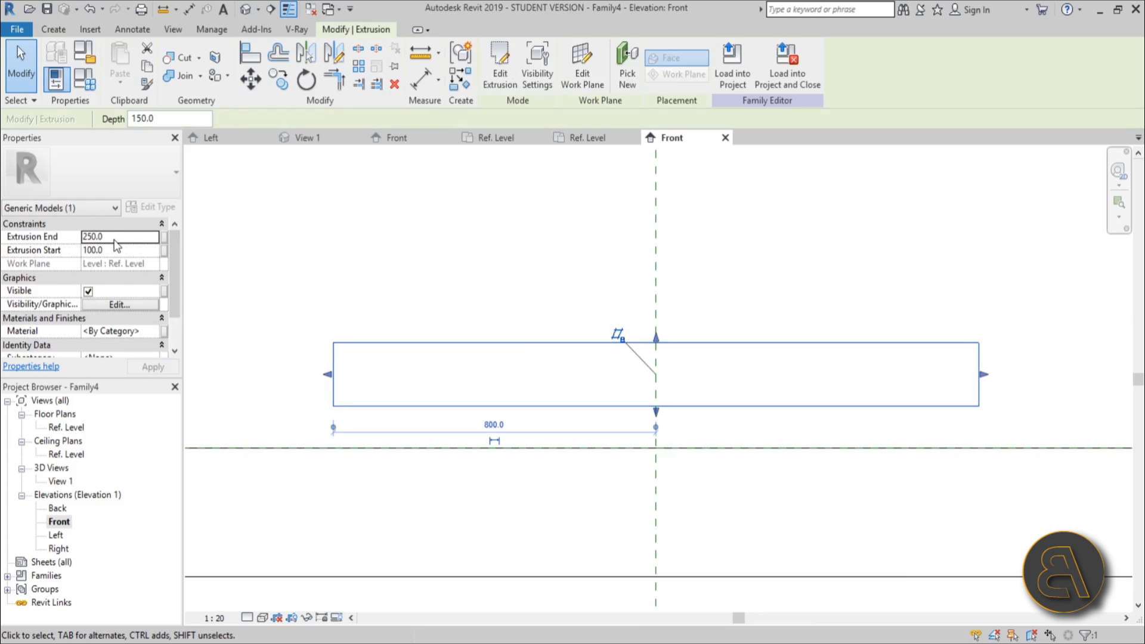
{"action": "left_click", "coordinate": [439, 263]}
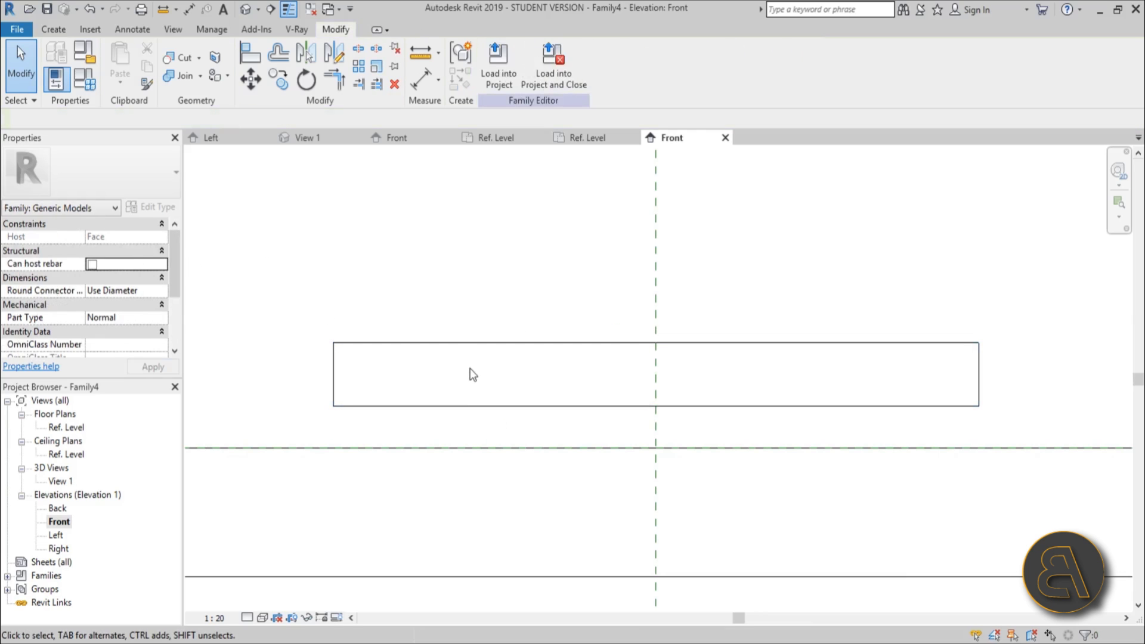
{"action": "left_click", "coordinate": [446, 408]}
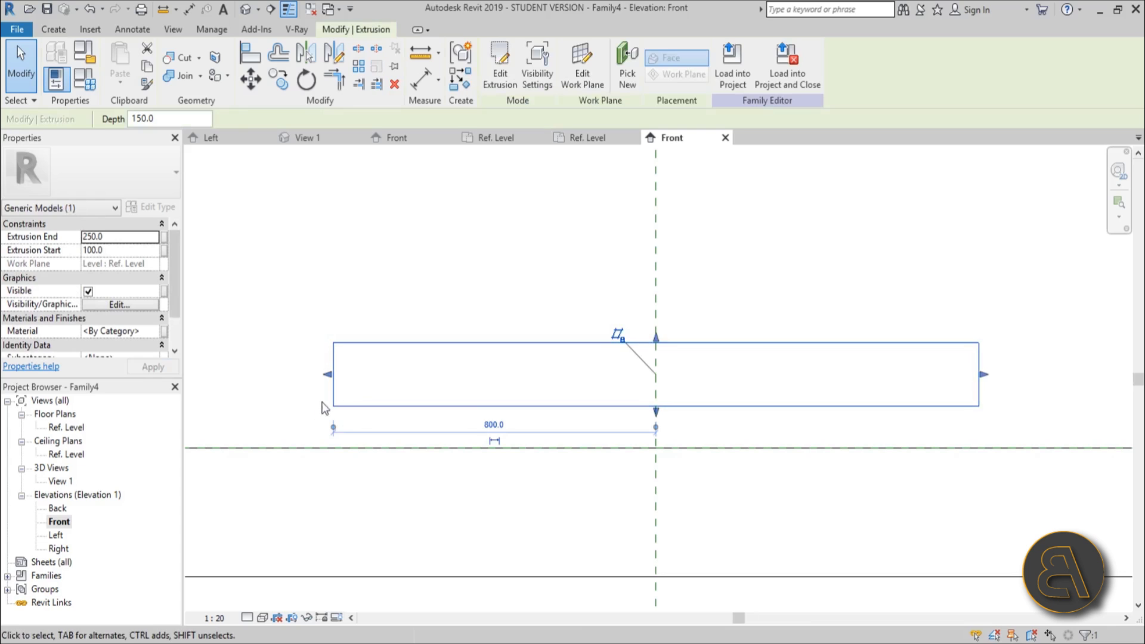
- In the Ref. Level plan, create a new extrusion from a rectangle offset 50 mm outside the existing extrusion's outline
{"action": "double_click", "coordinate": [57, 427]}
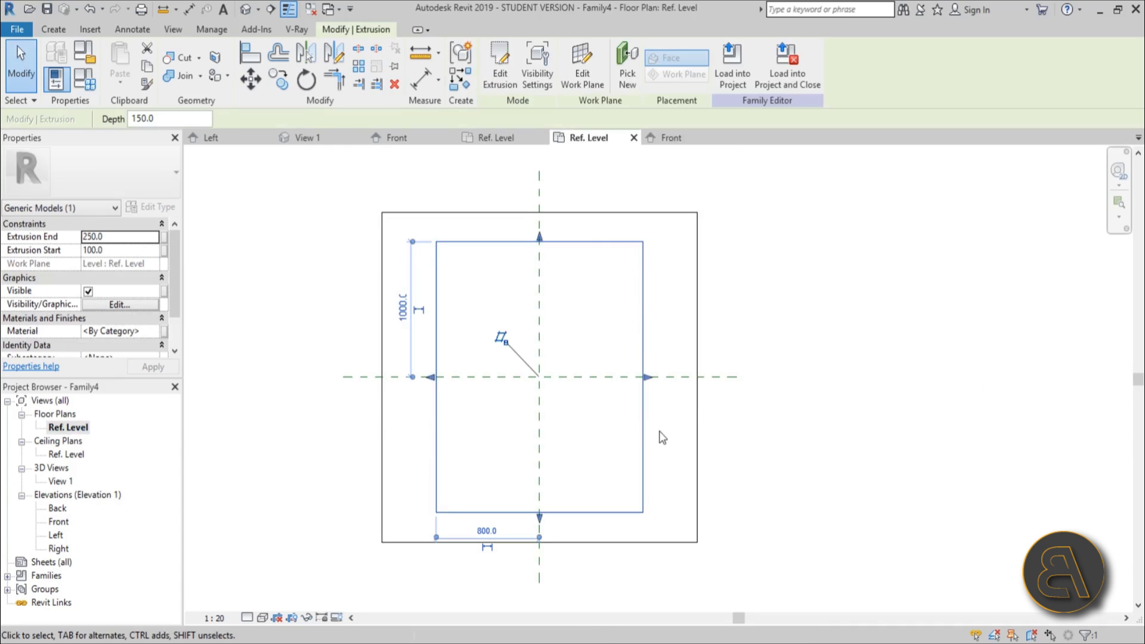
{"action": "key", "text": "Escape"}
{"action": "left_click", "coordinate": [54, 30]}
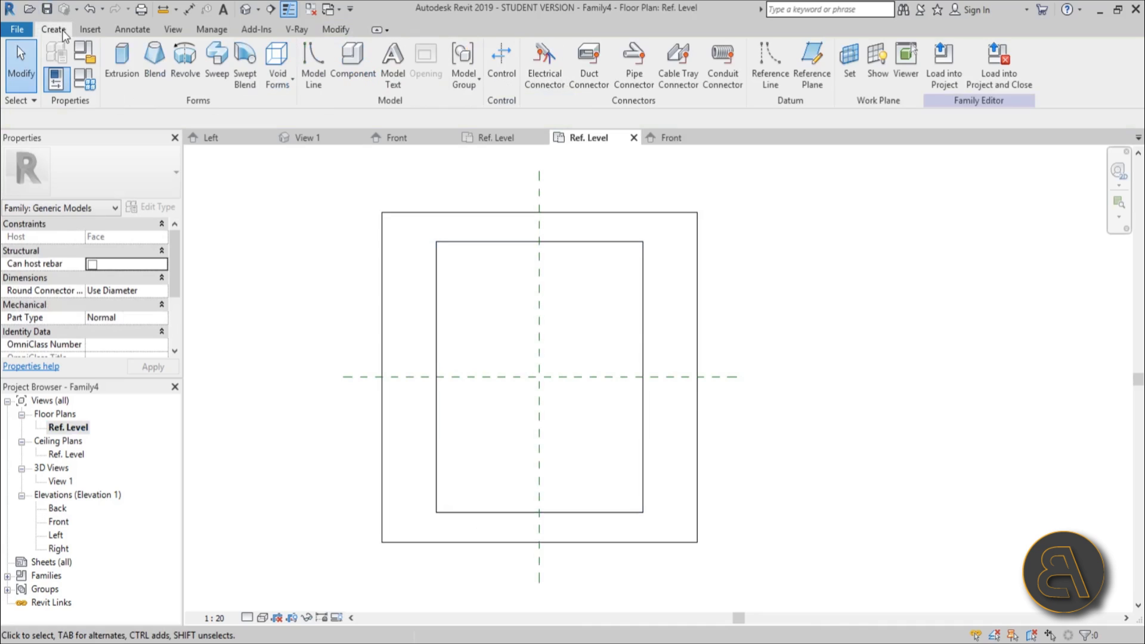
{"action": "left_click", "coordinate": [122, 60]}
{"action": "left_click", "coordinate": [536, 49]}
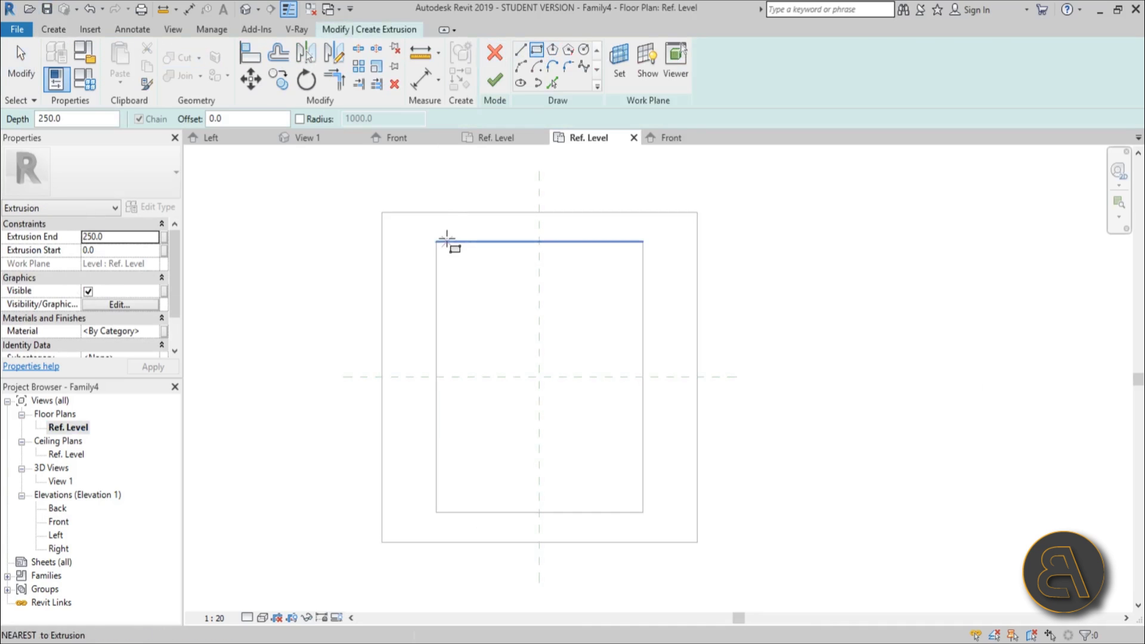
{"action": "left_click", "coordinate": [276, 119]}
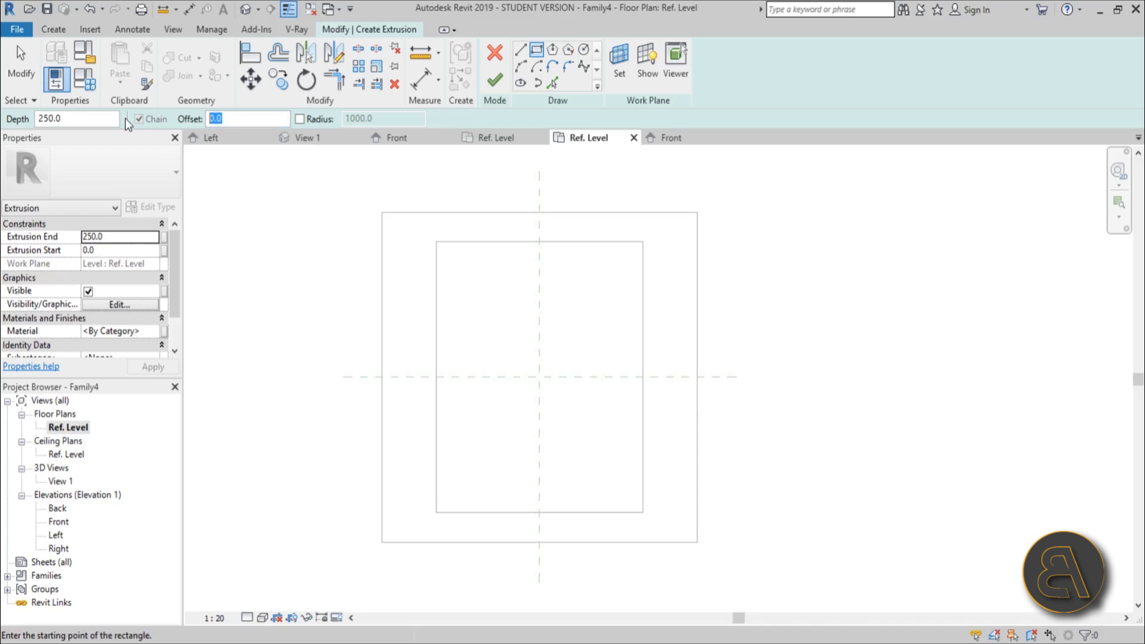
{"action": "type", "text": "50"}
{"action": "left_click", "coordinate": [436, 241]}
{"action": "left_click", "coordinate": [649, 529]}
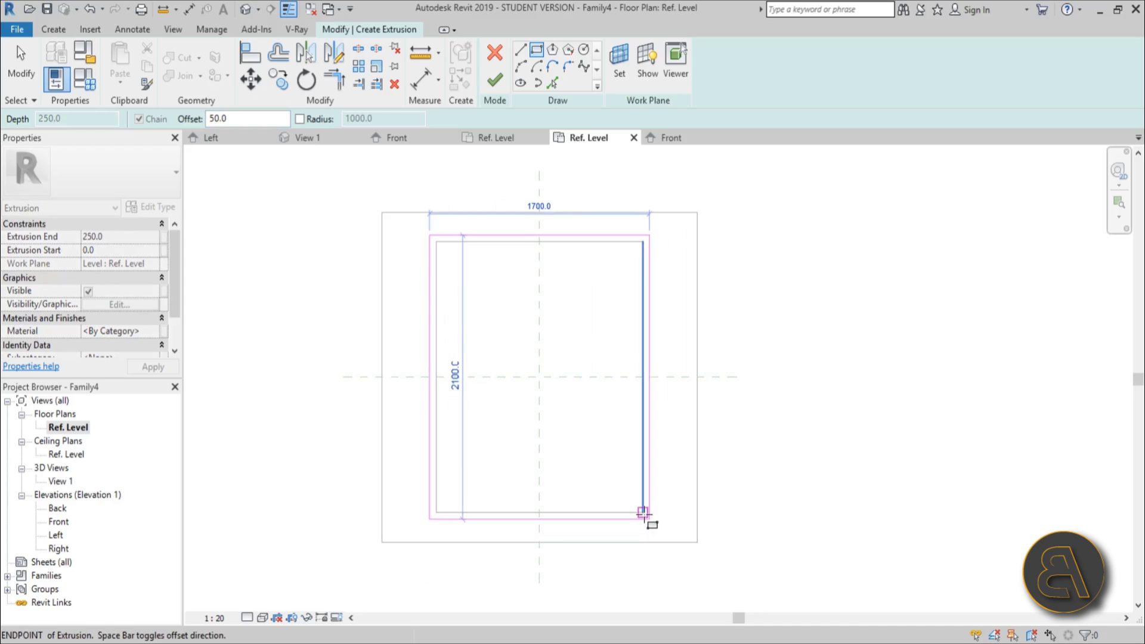
{"action": "key", "text": "Escape"}
{"action": "key", "text": "Escape"}
{"action": "scroll", "coordinate": [507, 281], "scroll_direction": "up", "scroll_amount": 3}
{"action": "left_click", "coordinate": [494, 80]}
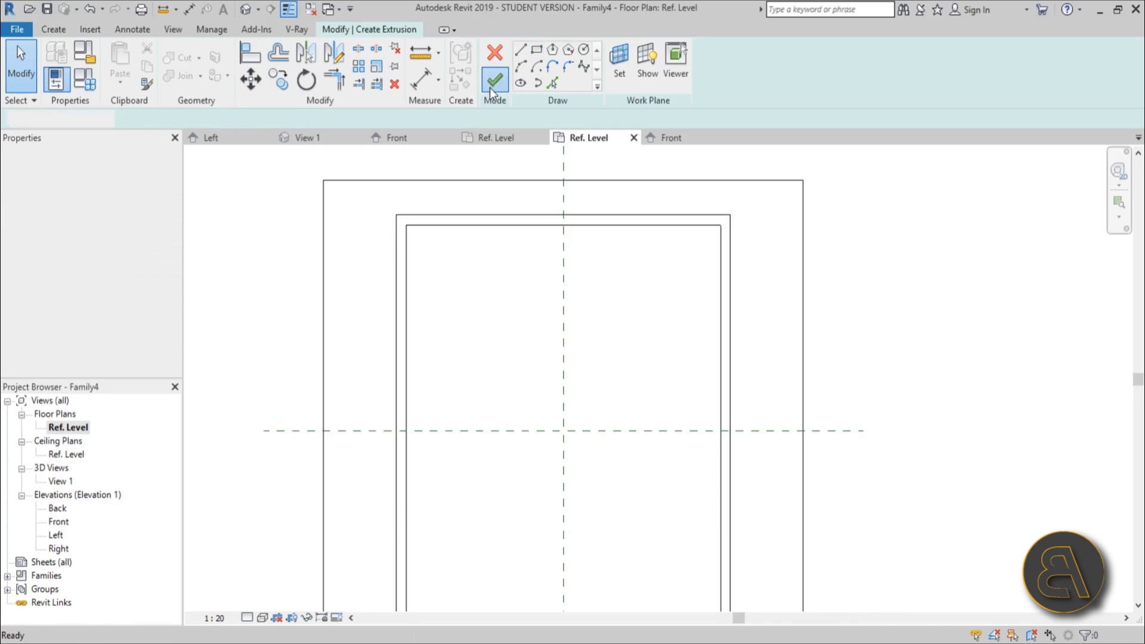
- In the Front elevation, lower the new extrusion's top to the first extrusion's underside and raise its bottom, leaving it about 29 mm thick
{"action": "double_click", "coordinate": [59, 522]}
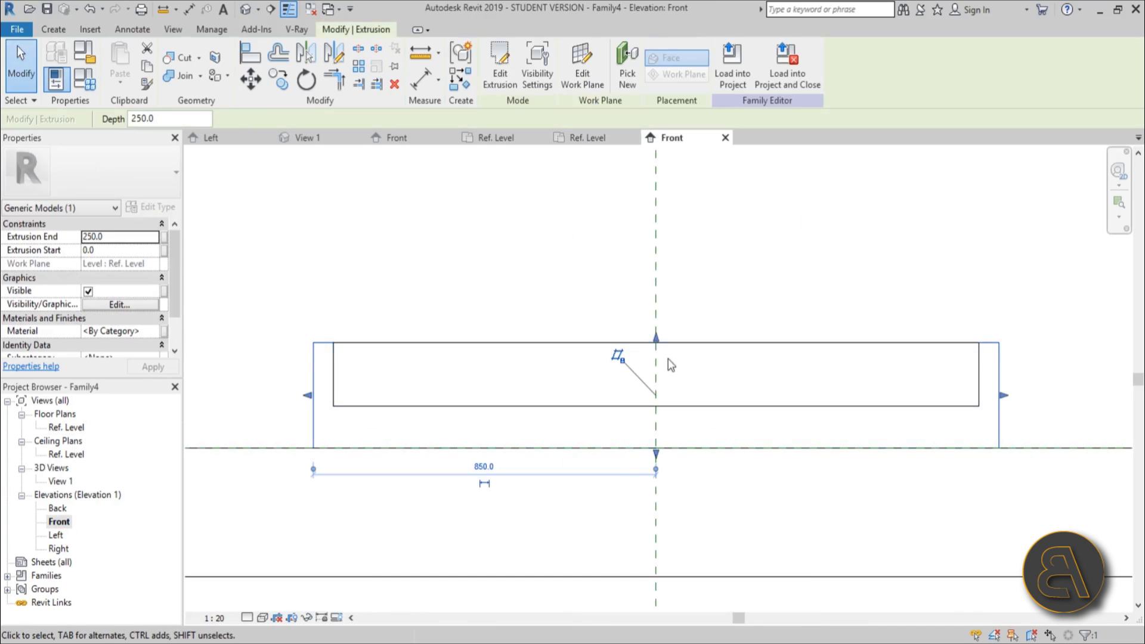
{"action": "left_click_drag", "start_coordinate": [656, 338], "coordinate": [657, 401]}
{"action": "left_click_drag", "start_coordinate": [658, 457], "coordinate": [659, 425]}
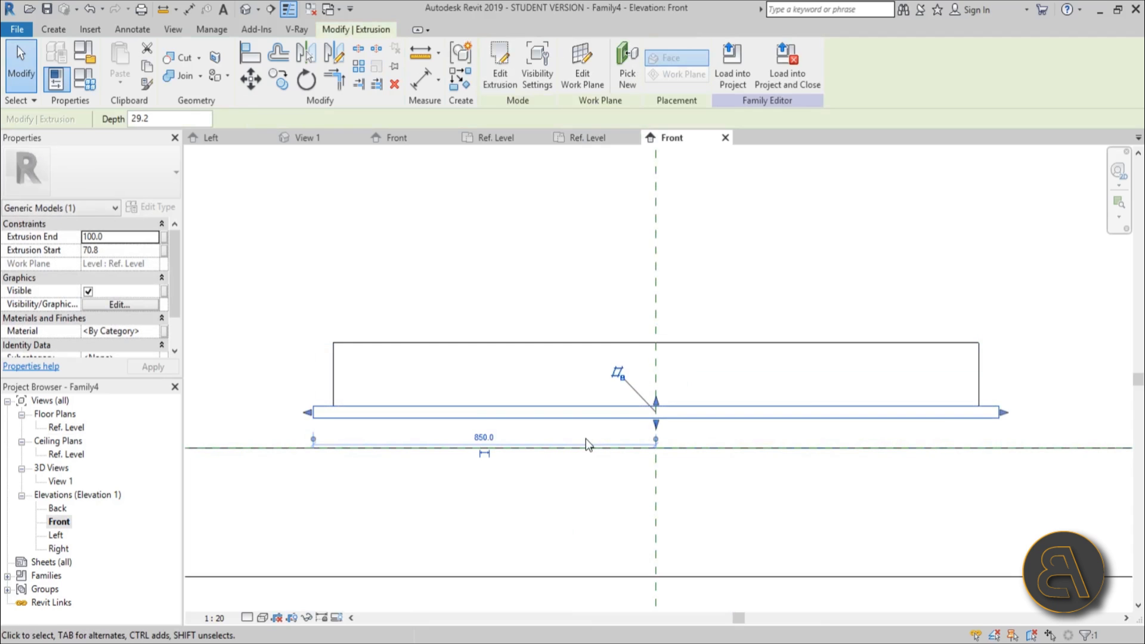
{"action": "key", "text": "Escape"}
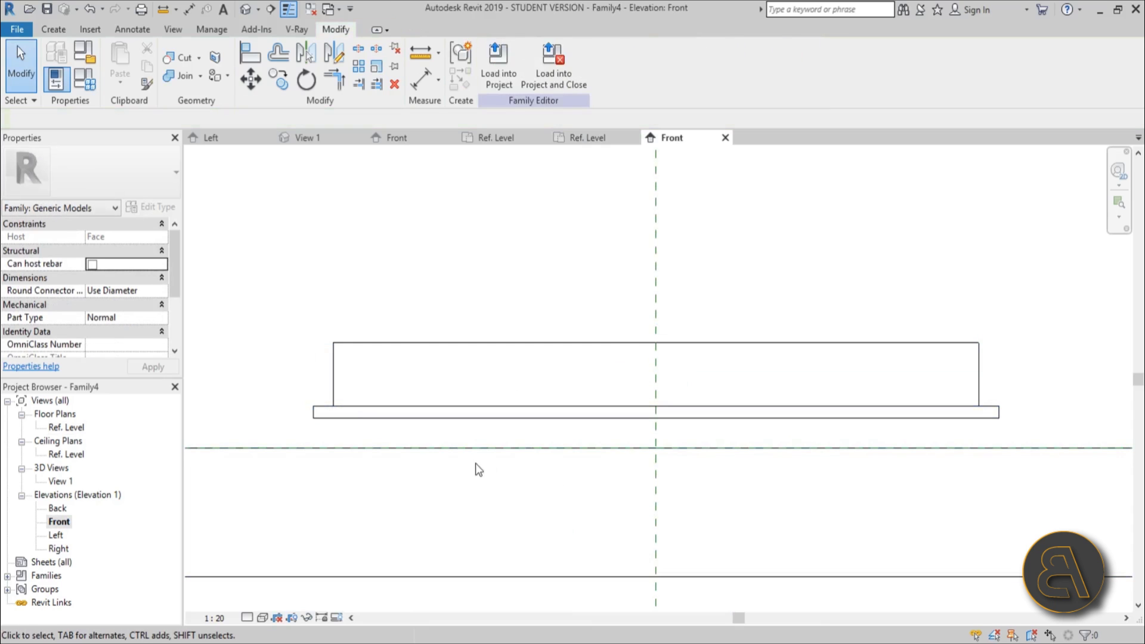
{"action": "scroll", "coordinate": [479, 469], "scroll_direction": "down", "scroll_amount": 1}
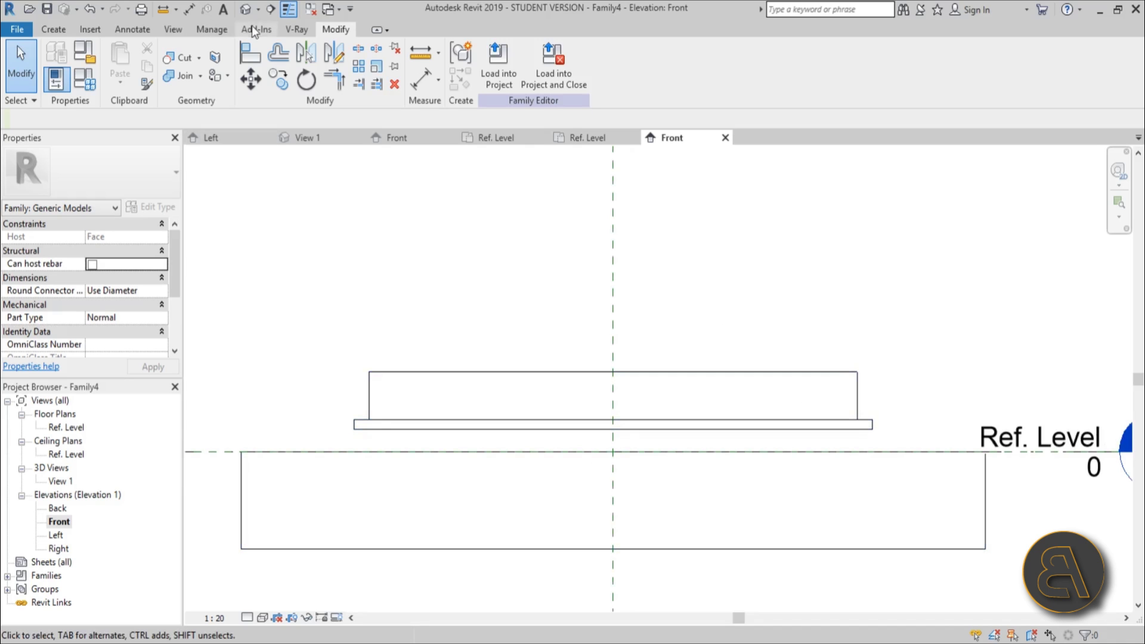
- In the 3D view, assign the Fabric material from the AEC Fabric library to the upper extrusion
{"action": "left_click", "coordinate": [245, 9]}
{"action": "middle_click_drag", "start_coordinate": [716, 376], "coordinate": [702, 434], "text": "shift"}
{"action": "left_click", "coordinate": [701, 435]}
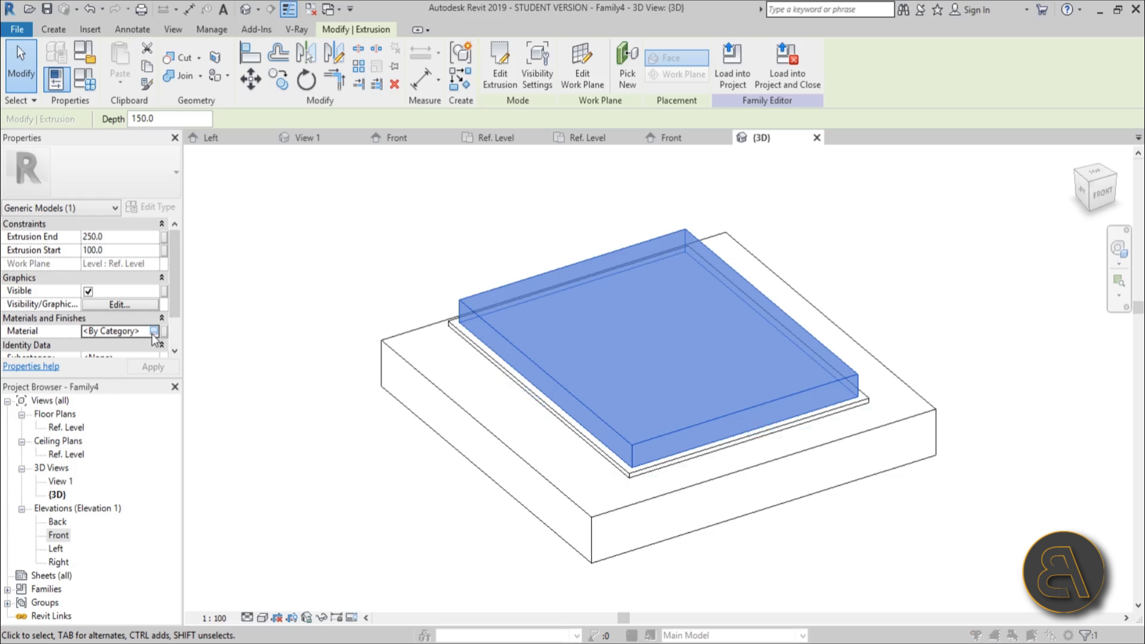
{"action": "left_click", "coordinate": [151, 332]}
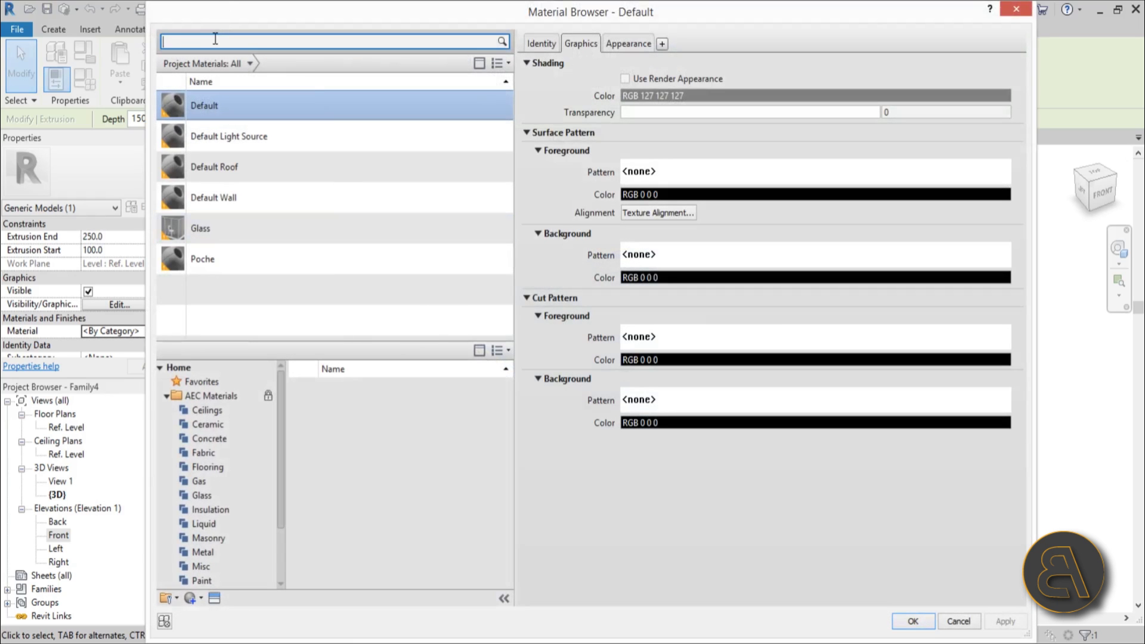
{"action": "left_click", "coordinate": [204, 453]}
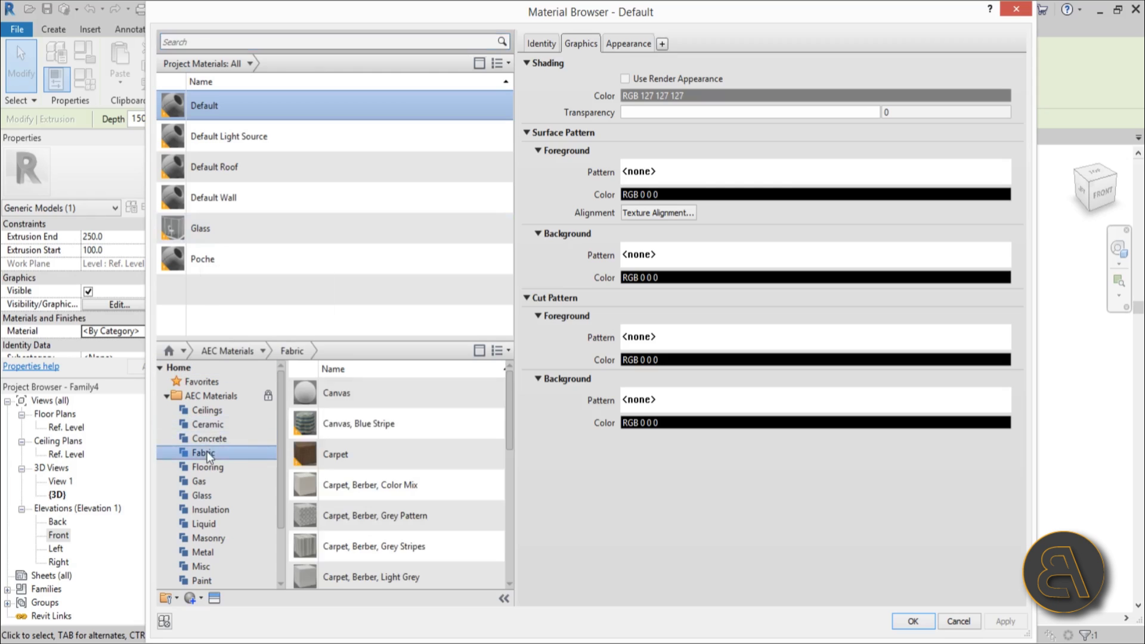
{"action": "left_click_drag", "start_coordinate": [510, 406], "coordinate": [530, 532]}
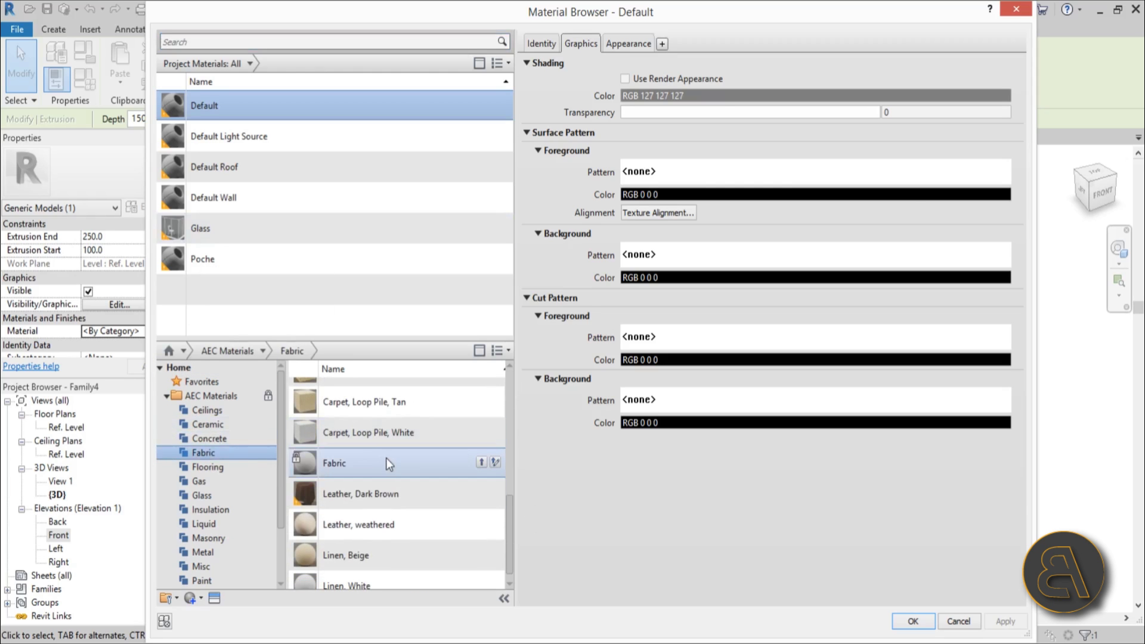
{"action": "left_click", "coordinate": [463, 463]}
{"action": "left_click", "coordinate": [481, 463]}
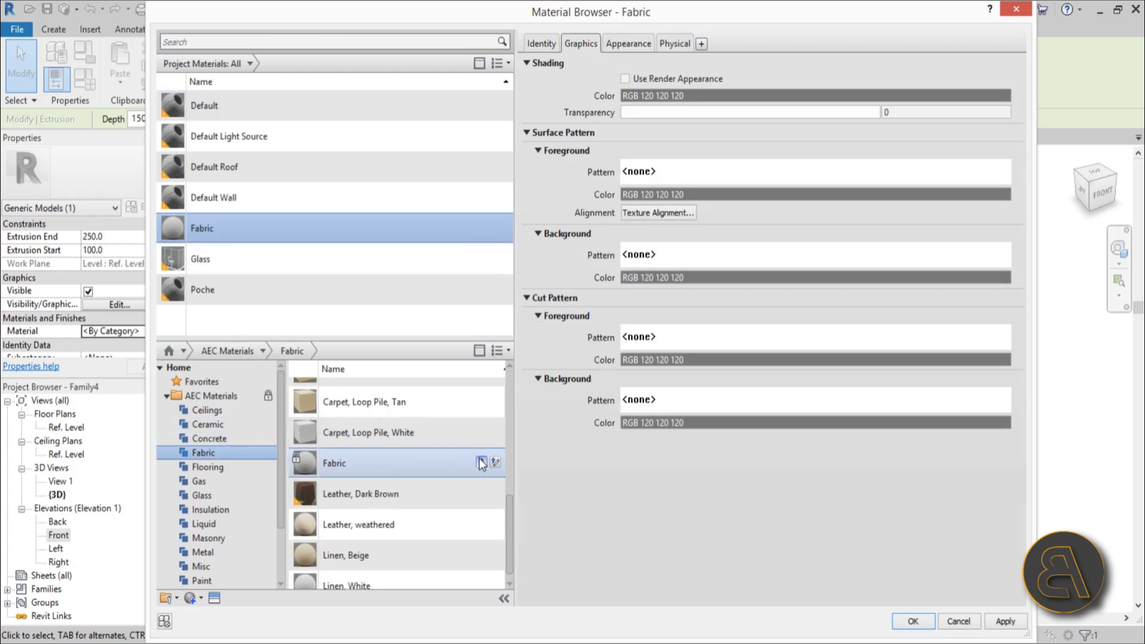
{"action": "left_click", "coordinate": [913, 621]}
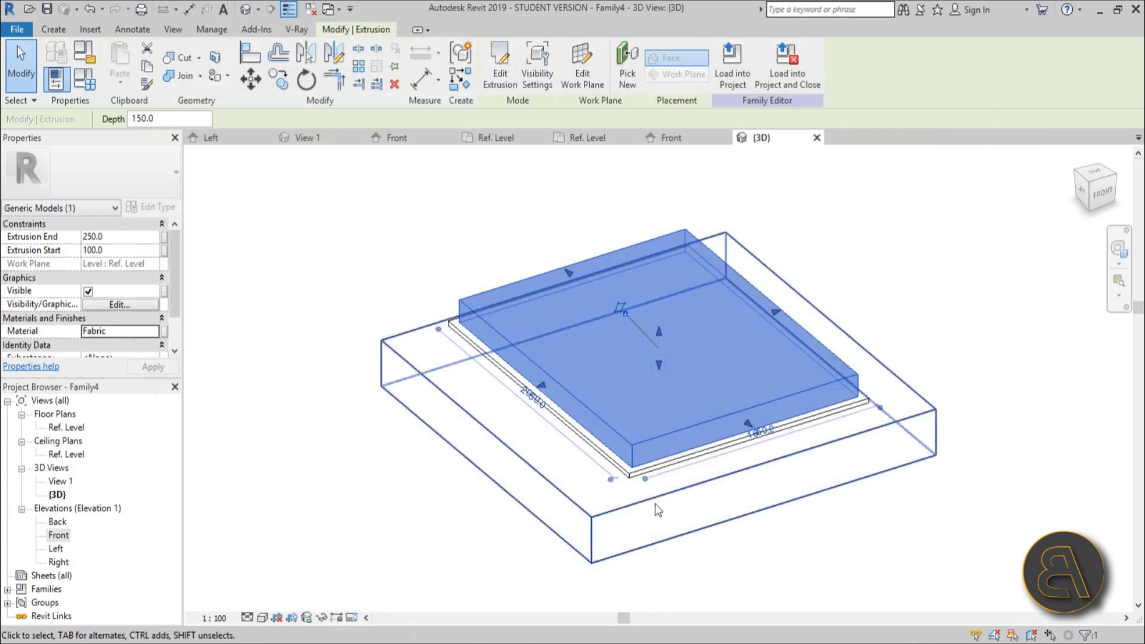
- Search the materials for "wood" and assign Birch to the thin extrusion beneath the fabric block
{"action": "left_click", "coordinate": [656, 469]}
{"action": "left_click", "coordinate": [160, 332]}
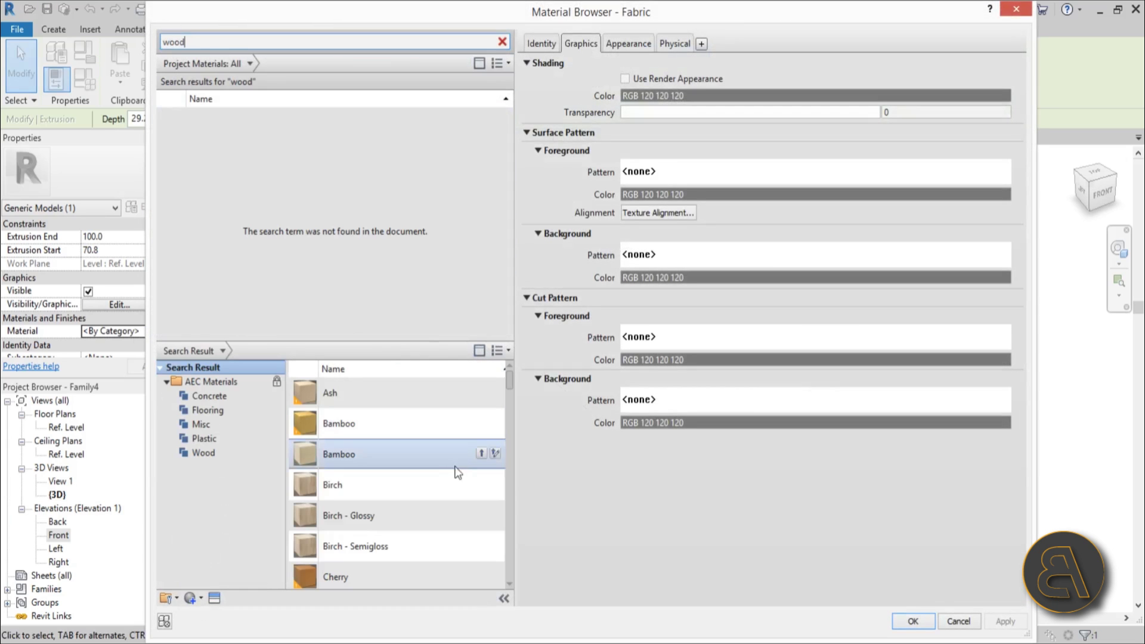
{"action": "left_click", "coordinate": [482, 484]}
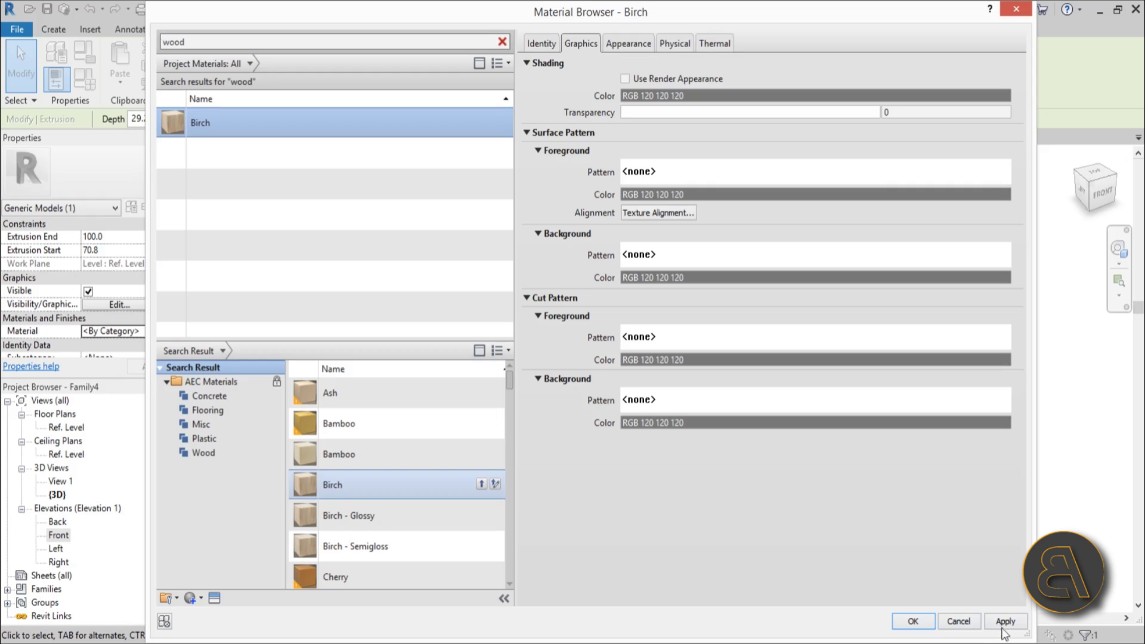
{"action": "left_click", "coordinate": [913, 621]}
{"action": "left_click", "coordinate": [783, 573]}
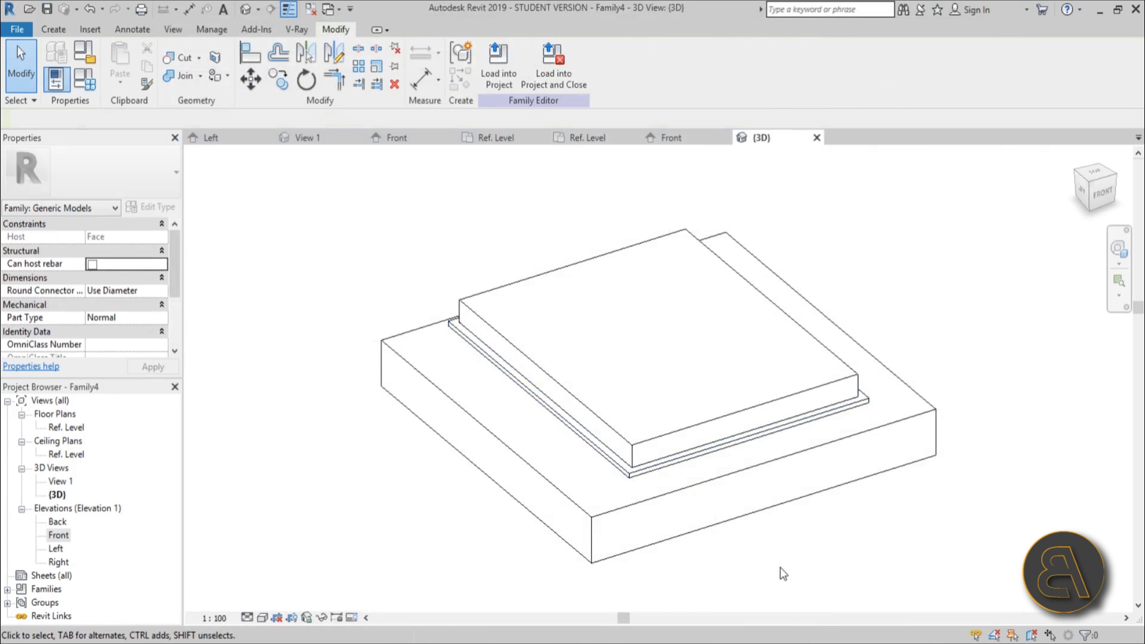
{"action": "mouse_move", "coordinate": [740, 581]}
{"action": "middle_mouse_down", "text": "shift"}
{"action": "mouse_move", "coordinate": [665, 316]}
{"action": "mouse_move", "coordinate": [691, 603]}
{"action": "mouse_move", "coordinate": [742, 585]}
{"action": "middle_mouse_up", "text": "shift"}
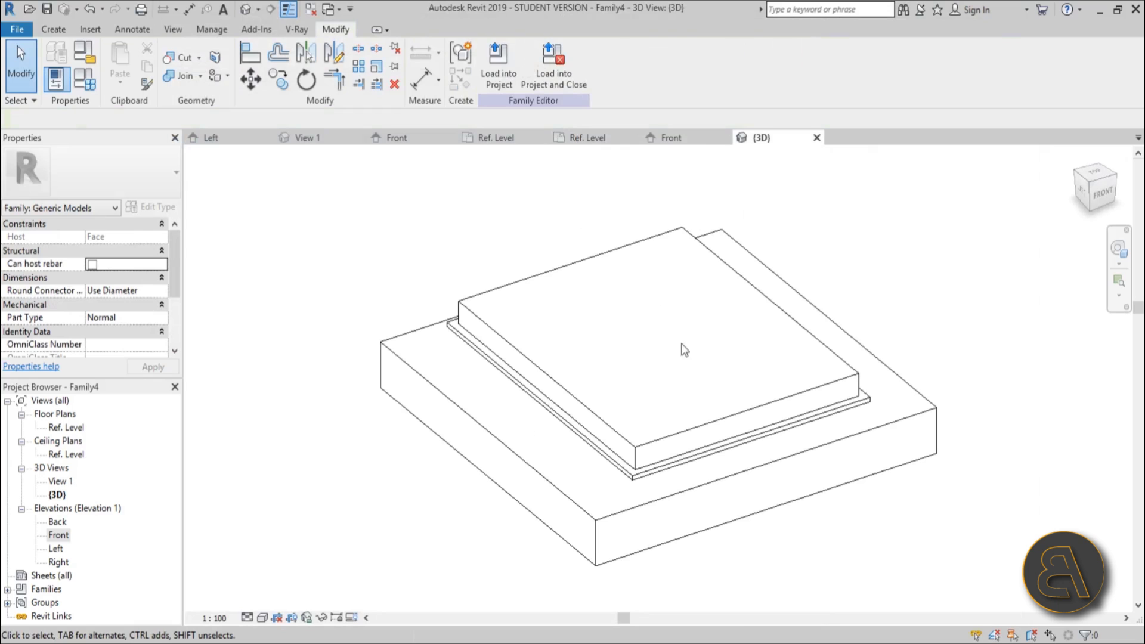
- Load the family into the Family3 furniture family and place an instance on the horizontal reference plane
{"action": "left_click", "coordinate": [504, 84]}
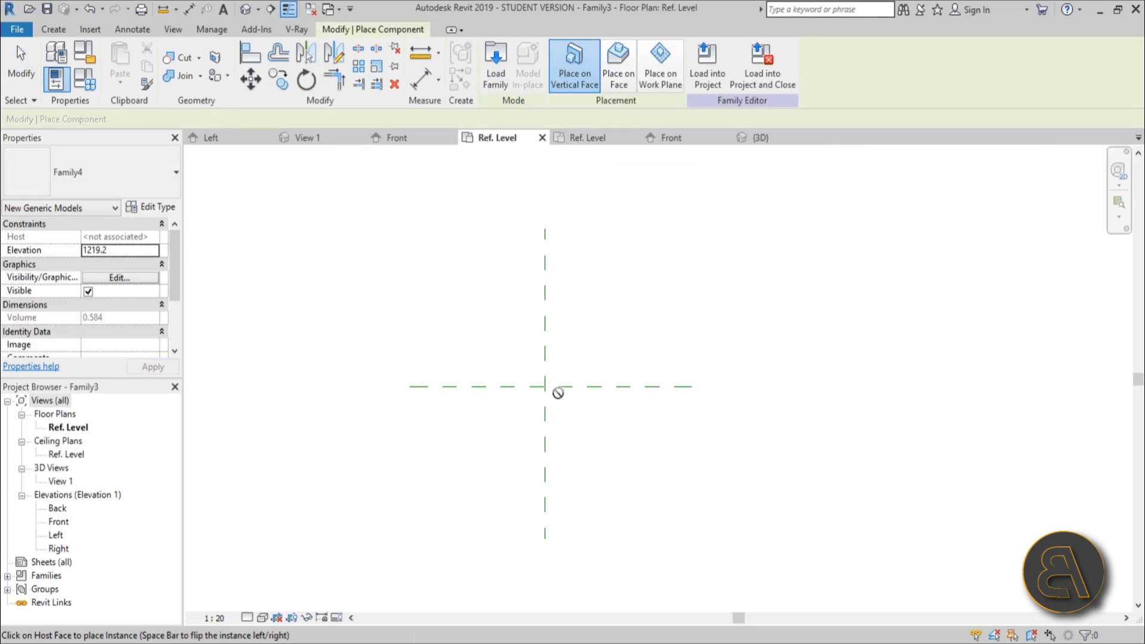
{"action": "left_click", "coordinate": [524, 386]}
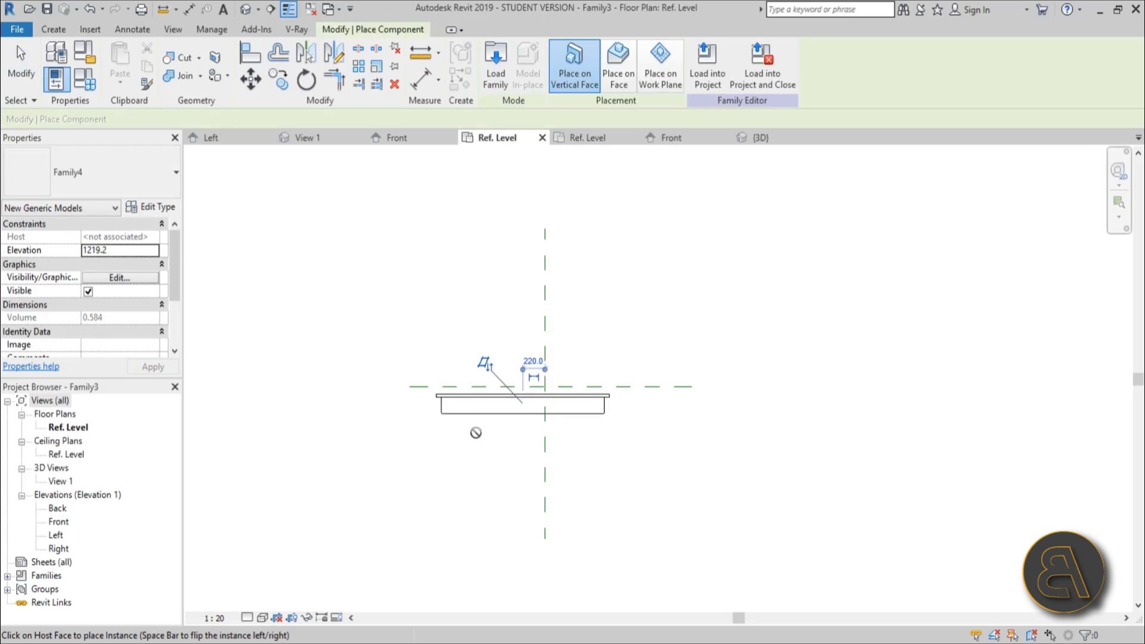
{"action": "key", "text": "Escape"}
- Align the placed instance's centre with the vertical reference plane
{"action": "left_click", "coordinate": [471, 404]}
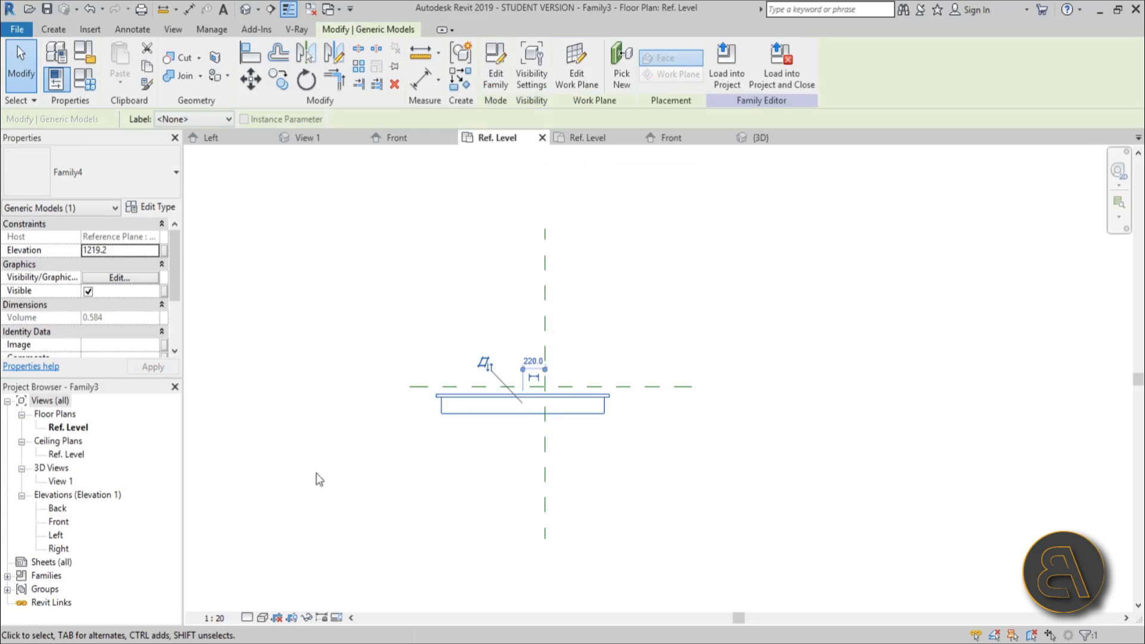
{"action": "key", "text": "Escape"}
{"action": "key", "text": "a"}
{"action": "key", "text": "l"}
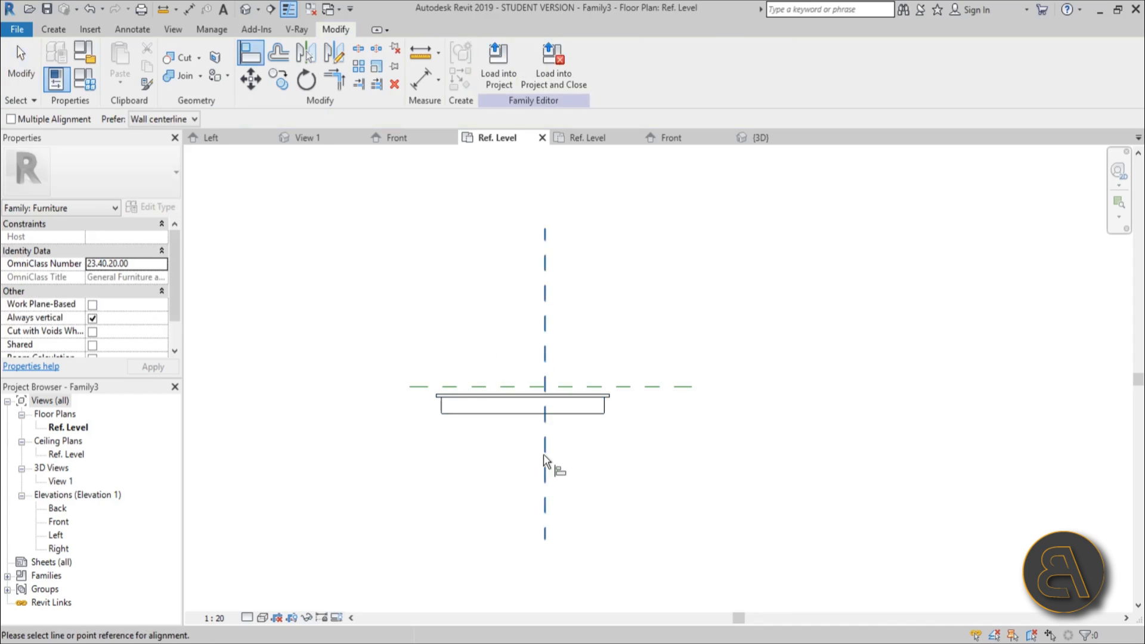
{"action": "left_click", "coordinate": [544, 453]}
{"action": "left_click", "coordinate": [522, 398]}
{"action": "key", "text": "Escape"}
{"action": "key", "text": "Escape"}
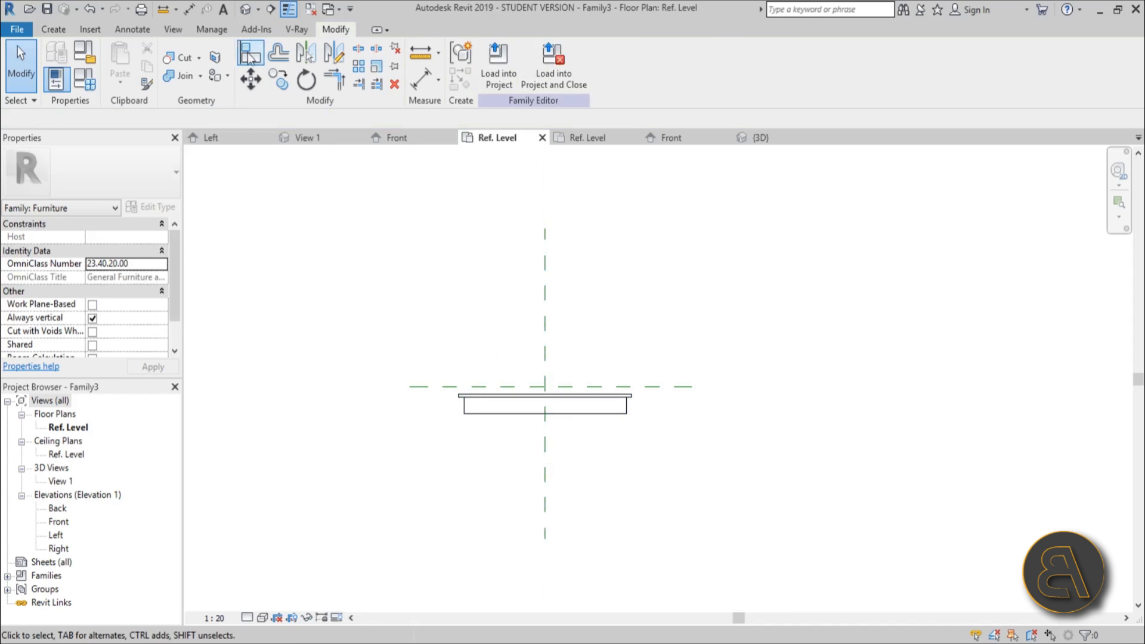
- Examine the placed instance's height and facing direction in the Front and Left elevations and in 3D
{"action": "double_click", "coordinate": [59, 522]}
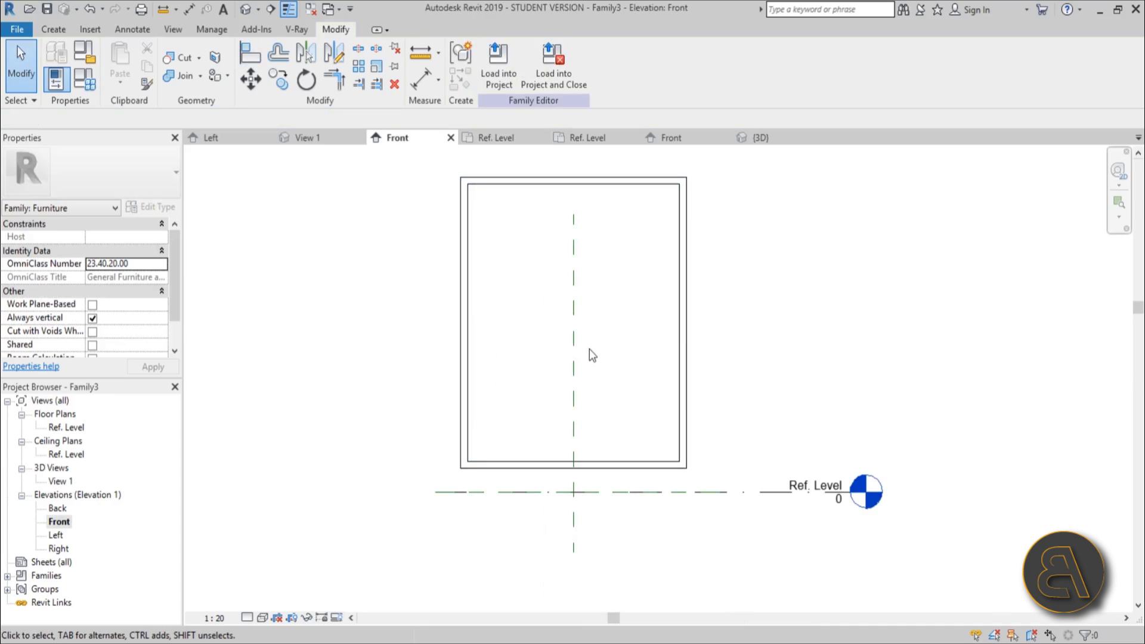
{"action": "double_click", "coordinate": [56, 535]}
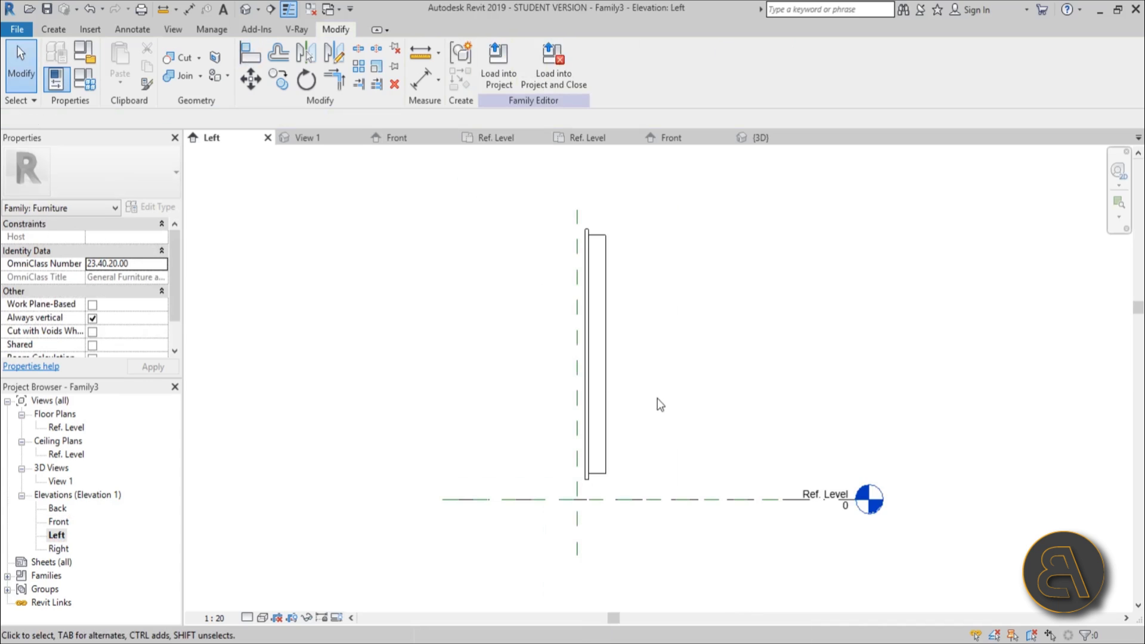
{"action": "left_click", "coordinate": [593, 412]}
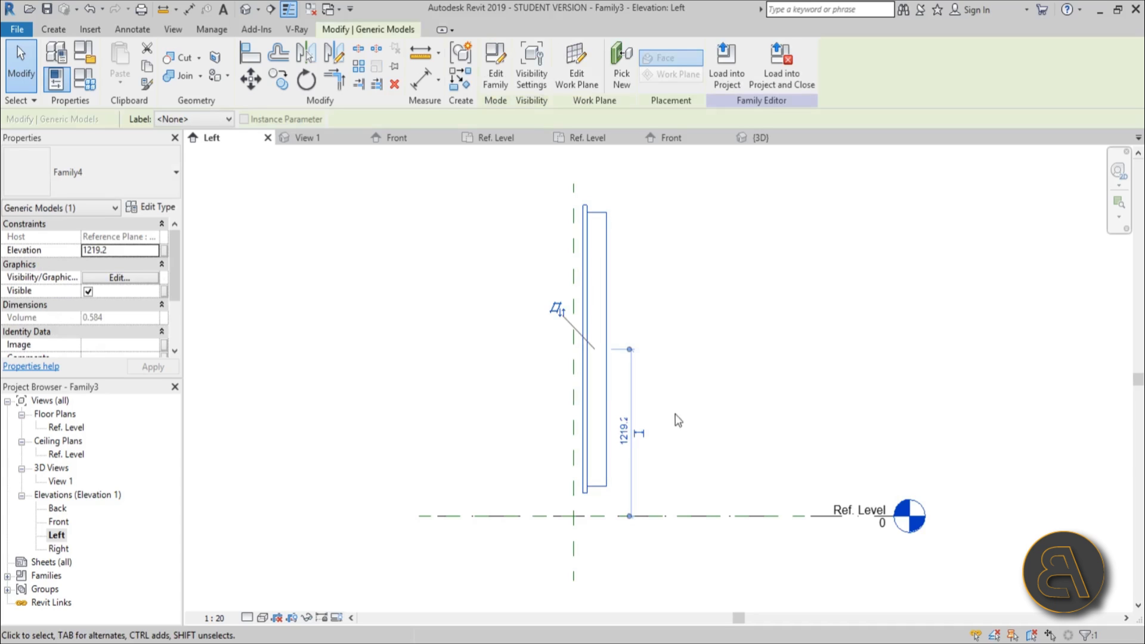
{"action": "left_click", "coordinate": [676, 414]}
{"action": "left_click_drag", "start_coordinate": [608, 417], "coordinate": [548, 420]}
{"action": "left_click", "coordinate": [549, 417]}
{"action": "left_click", "coordinate": [581, 414]}
{"action": "left_click", "coordinate": [245, 10]}
- In the Ref. Level plan, place another Family4 instance above the horizontal reference plane and delete the one below it
{"action": "double_click", "coordinate": [71, 429]}
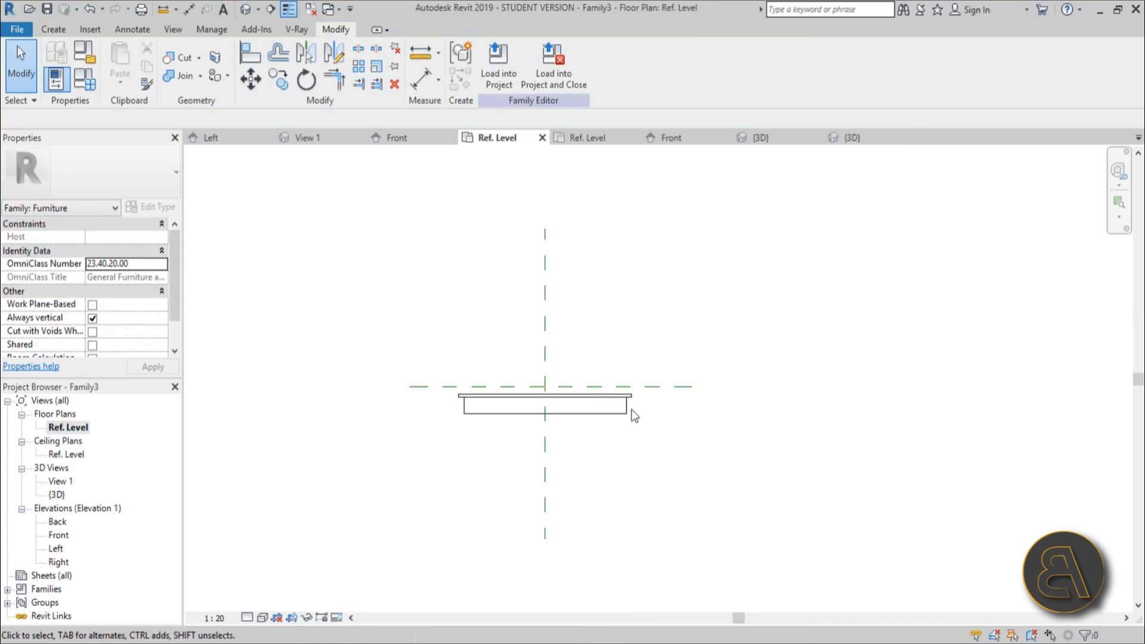
{"action": "key", "text": "c"}
{"action": "key", "text": "m"}
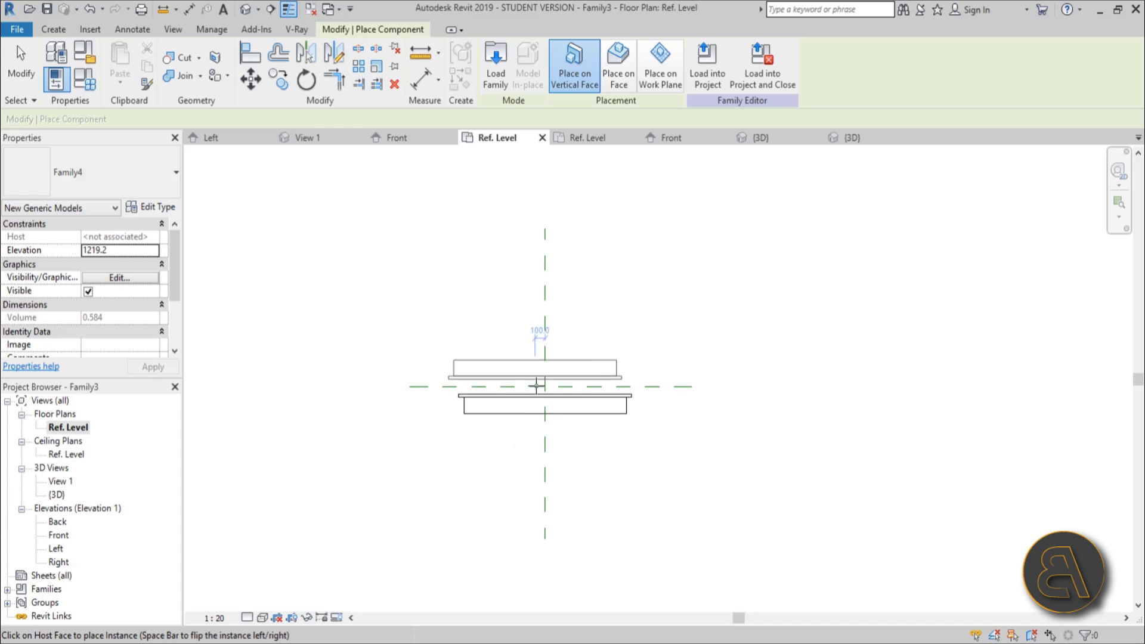
{"action": "left_click", "coordinate": [532, 385]}
{"action": "key", "text": "Escape"}
{"action": "left_click", "coordinate": [528, 397]}
{"action": "key", "text": "Delete"}
- Align the new instance's centre with the vertical reference plane in the Ref. Level plan
{"action": "left_click", "coordinate": [521, 385]}
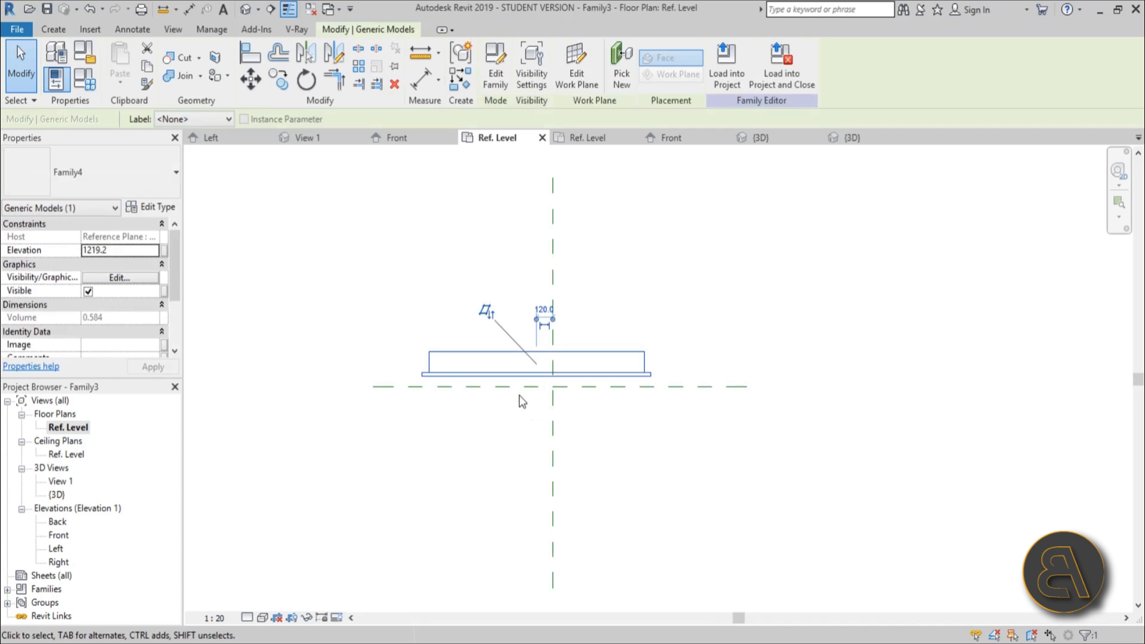
{"action": "key", "text": "a"}
{"action": "key", "text": "l"}
{"action": "scroll", "coordinate": [519, 387], "scroll_direction": "up", "scroll_amount": 2}
{"action": "left_click", "coordinate": [533, 363]}
{"action": "key", "text": "Escape"}
{"action": "left_click", "coordinate": [575, 376]}
{"action": "left_click", "coordinate": [570, 429]}
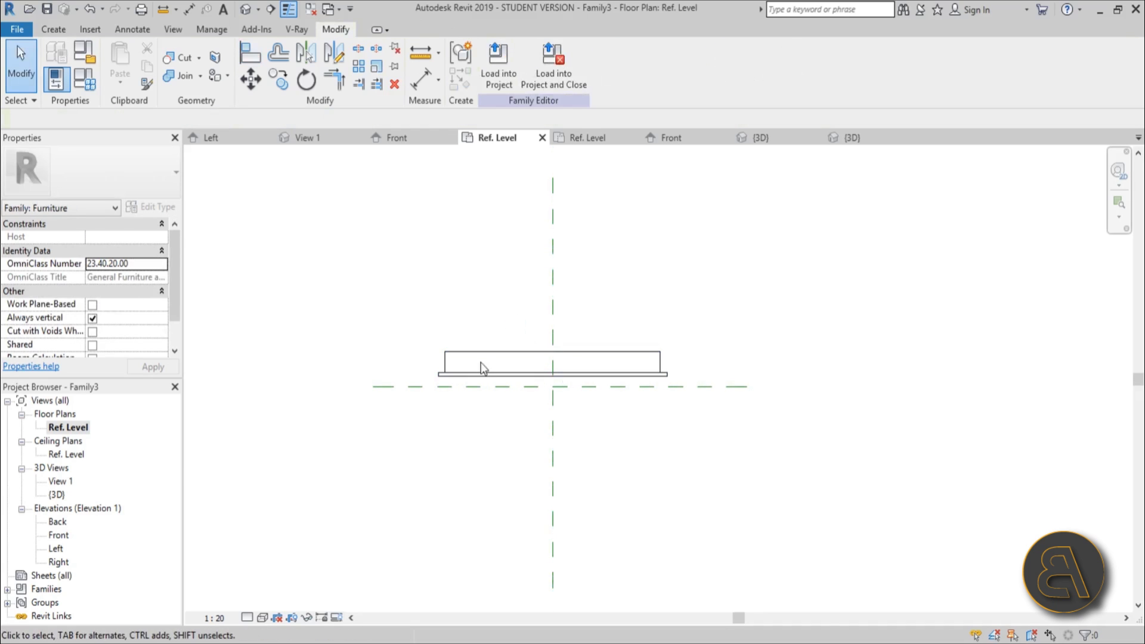
- Start an extrusion in the Ref. Level plan and sketch a thin rectangle about 341 by 29 mm over the left end of the panel's front board
{"action": "scroll", "coordinate": [670, 435], "scroll_direction": "down", "scroll_amount": 1}
{"action": "scroll", "coordinate": [685, 404], "scroll_direction": "up", "scroll_amount": 2}
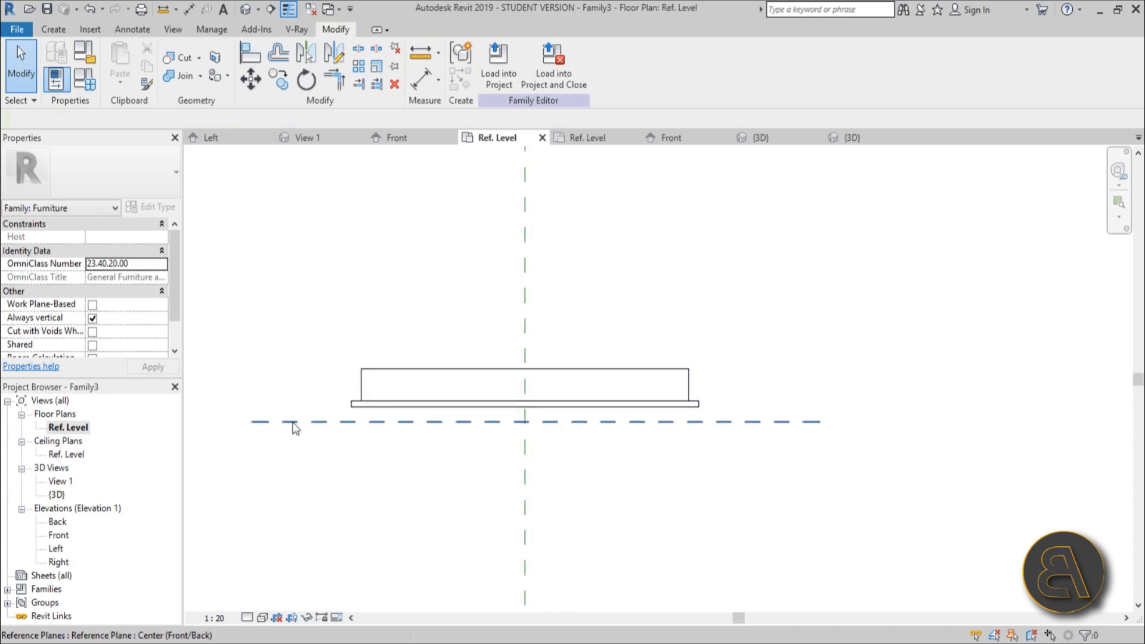
{"action": "middle_click_drag", "start_coordinate": [311, 442], "coordinate": [361, 445]}
{"action": "left_click", "coordinate": [55, 31]}
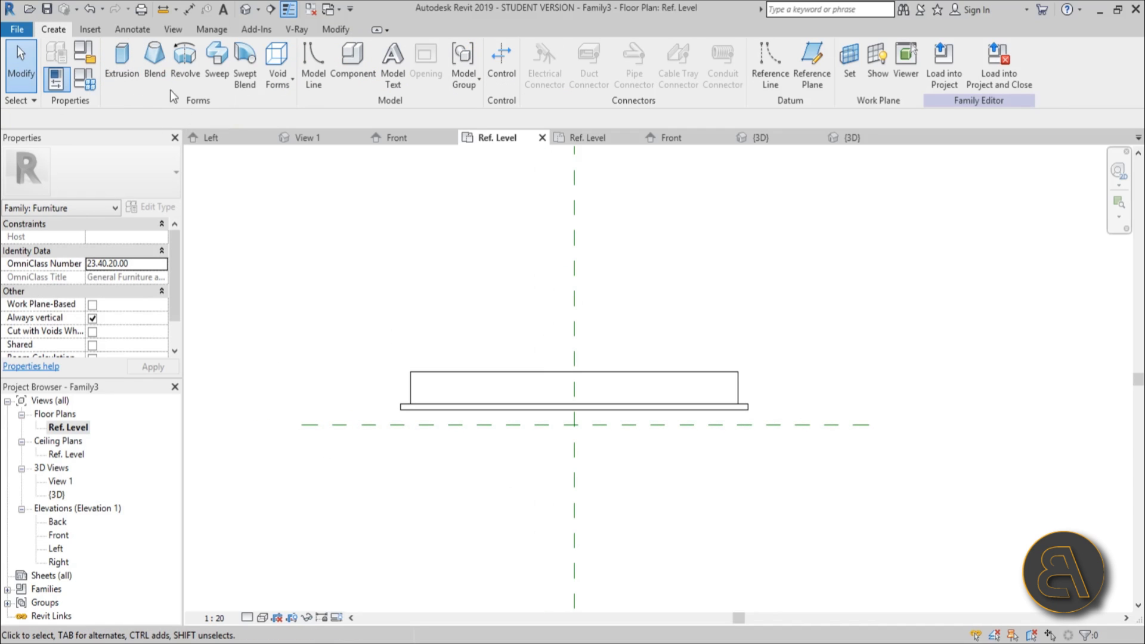
{"action": "left_click", "coordinate": [130, 78]}
{"action": "scroll", "coordinate": [418, 418], "scroll_direction": "up", "scroll_amount": 1}
{"action": "middle_click_drag", "start_coordinate": [389, 421], "coordinate": [503, 428]}
{"action": "left_click", "coordinate": [539, 50]}
{"action": "scroll", "coordinate": [511, 433], "scroll_direction": "up", "scroll_amount": 1}
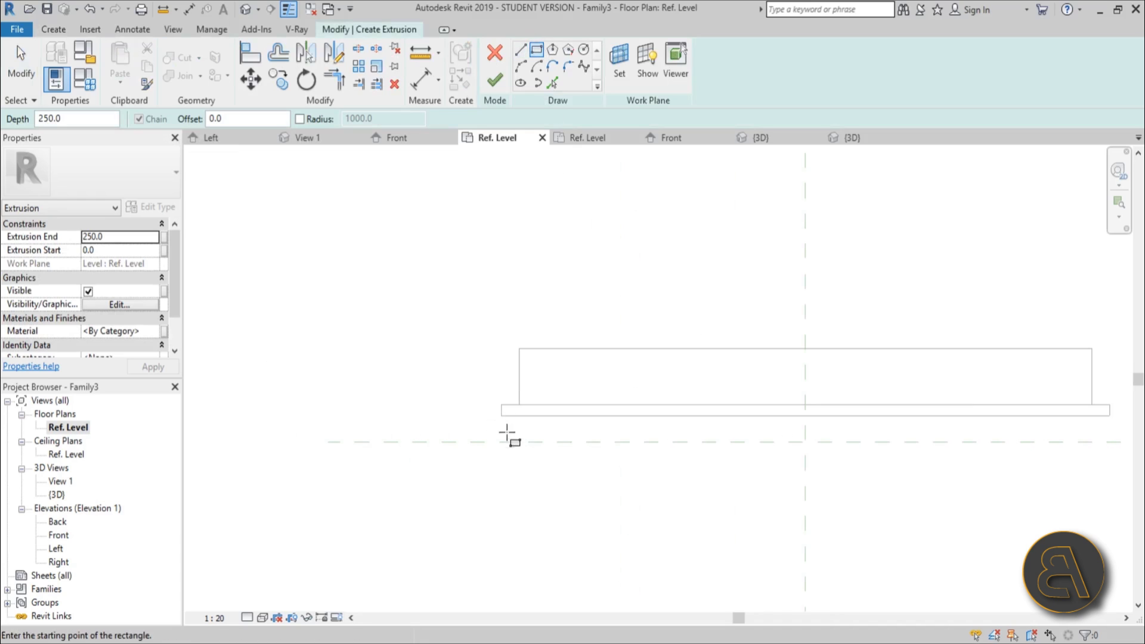
{"action": "left_click", "coordinate": [501, 415]}
{"action": "left_click", "coordinate": [624, 406]}
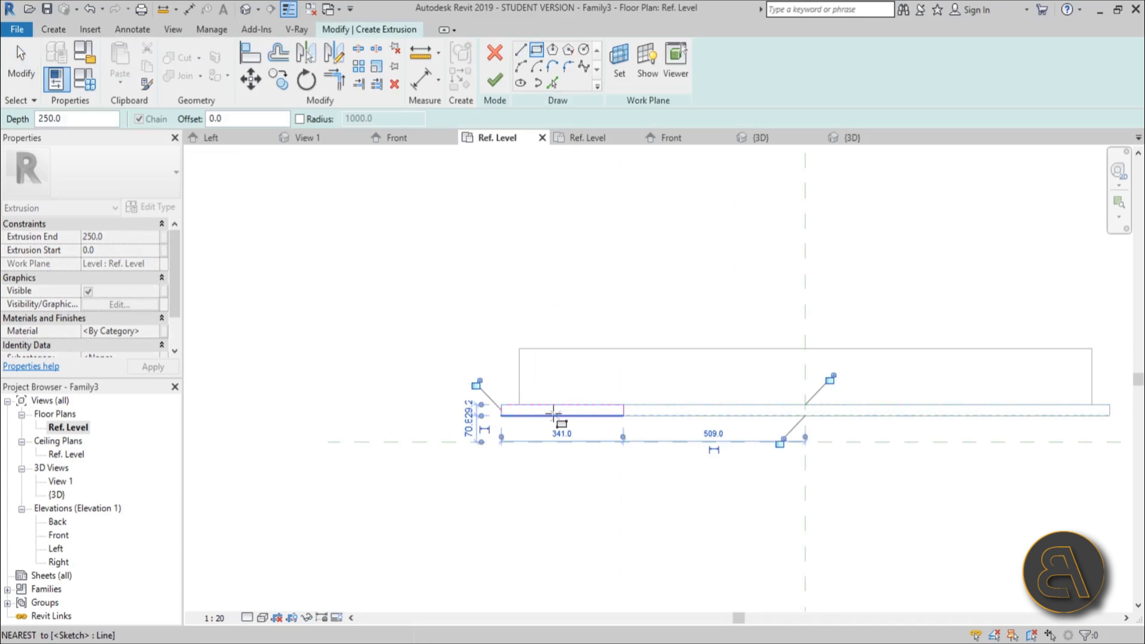
- Shift both short edges of the rectangle left, clear of the panel, making it about 360 mm long
{"action": "key", "text": "Escape"}
{"action": "key", "text": "Escape"}
{"action": "scroll", "coordinate": [623, 406], "scroll_direction": "down", "scroll_amount": 1}
{"action": "left_click_drag", "start_coordinate": [573, 406], "coordinate": [435, 401]}
{"action": "left_click_drag", "start_coordinate": [678, 401], "coordinate": [548, 407]}
{"action": "left_click", "coordinate": [502, 438]}
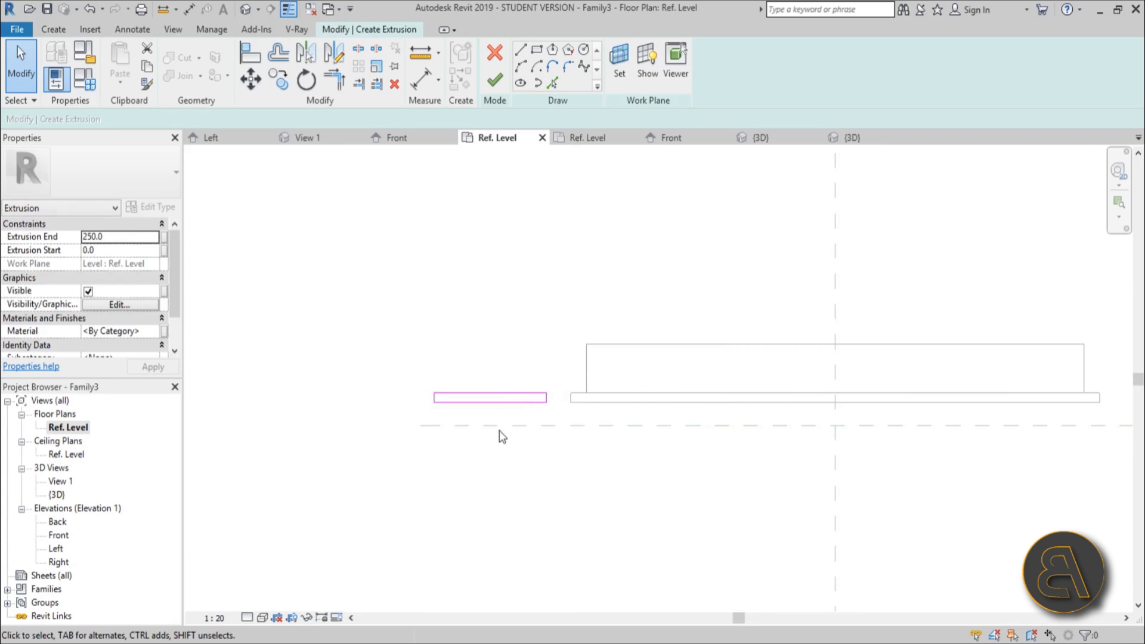
- Set the rectangle's left edge 400 mm and its right edge 10 mm from the left end of the panel's front board
{"action": "left_click", "coordinate": [432, 398]}
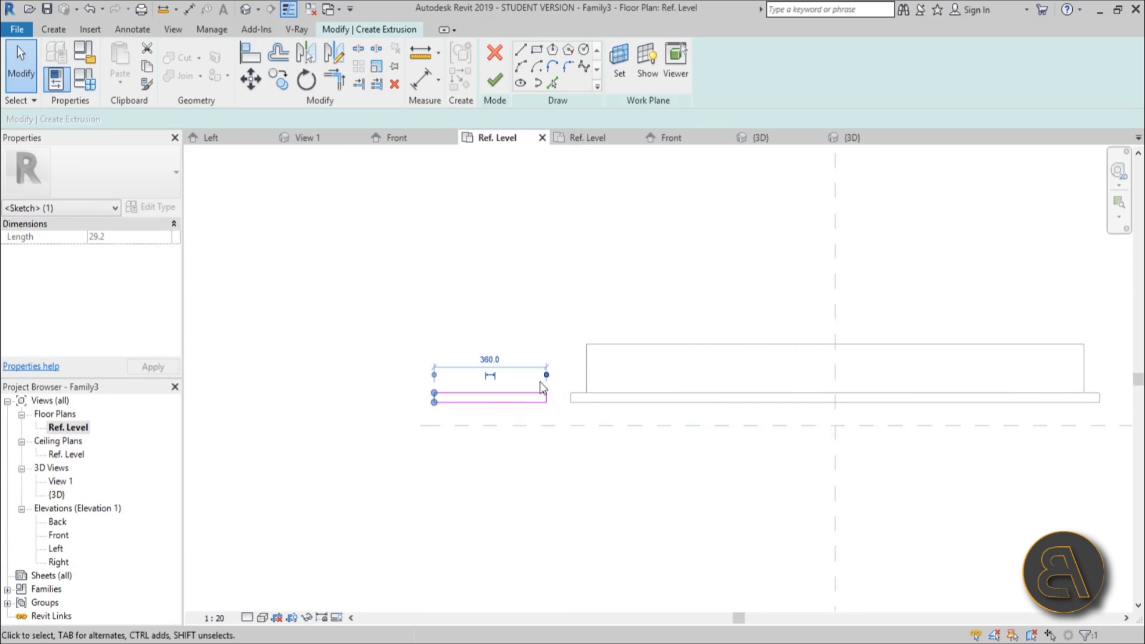
{"action": "left_click_drag", "start_coordinate": [571, 401], "coordinate": [571, 398]}
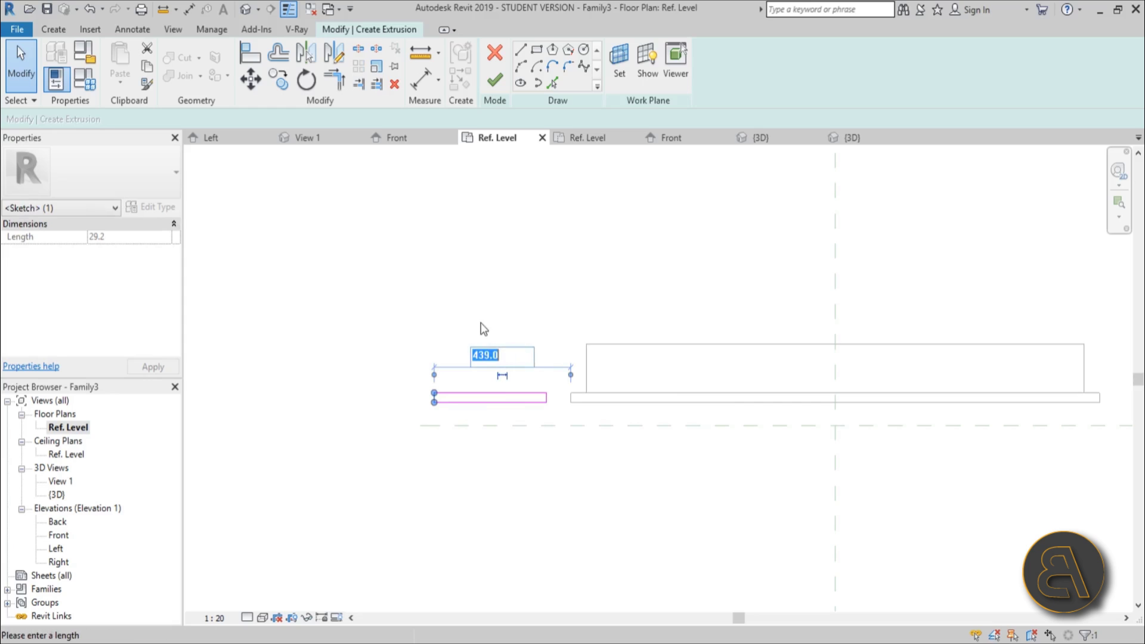
{"action": "key", "text": "Return"}
{"action": "left_click", "coordinate": [519, 384]}
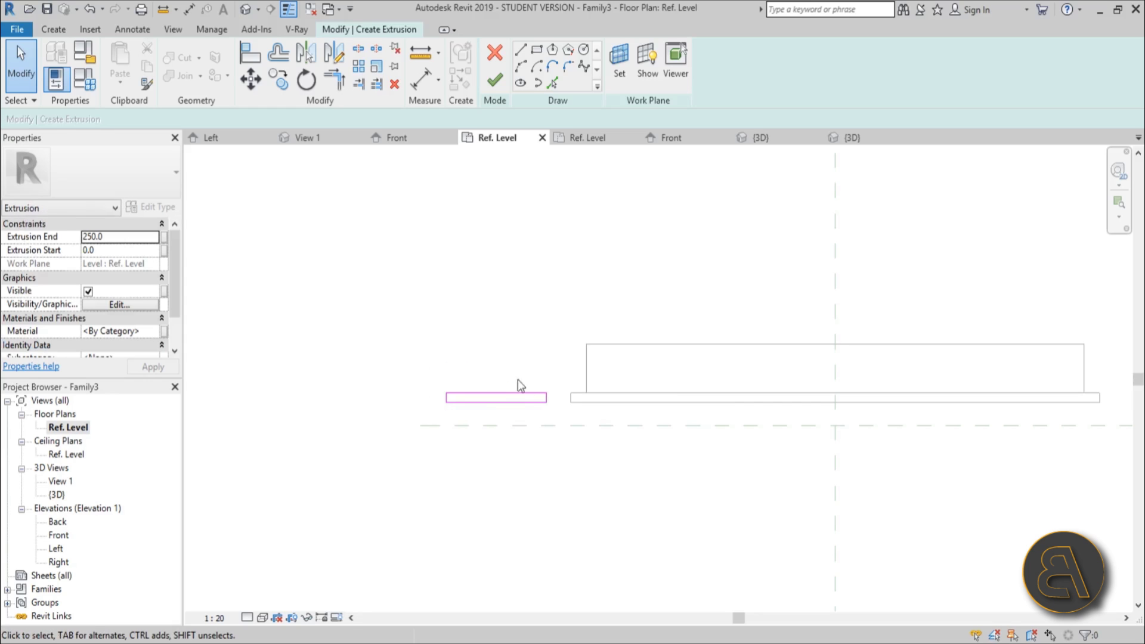
{"action": "scroll", "coordinate": [519, 383], "scroll_direction": "up", "scroll_amount": 2}
{"action": "left_click_drag", "start_coordinate": [567, 408], "coordinate": [607, 403]}
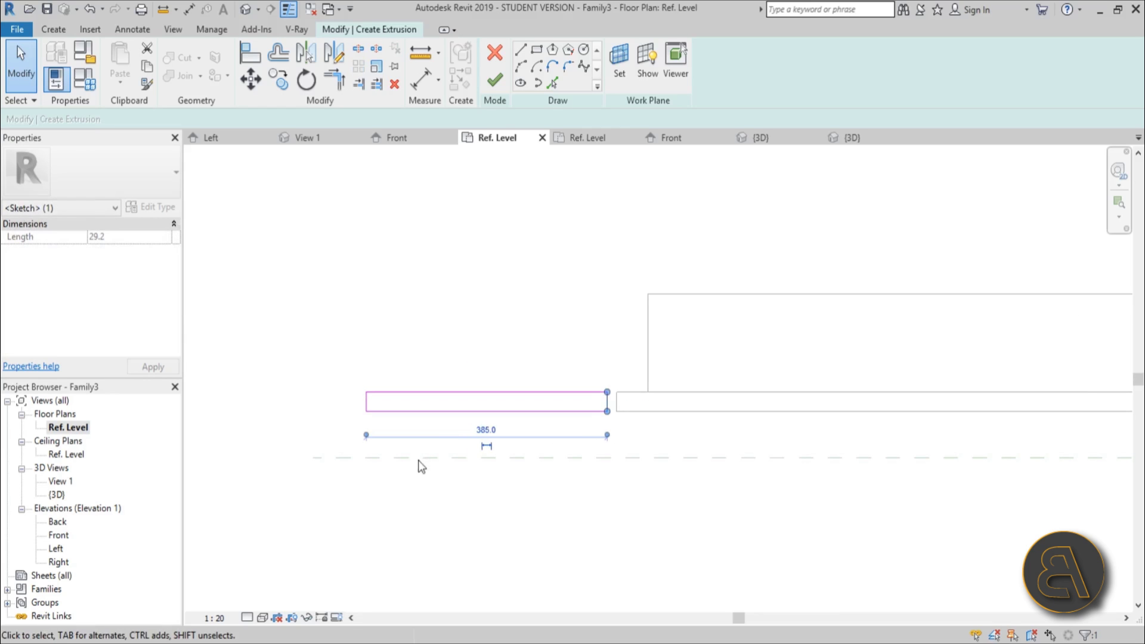
{"action": "left_click", "coordinate": [621, 411]}
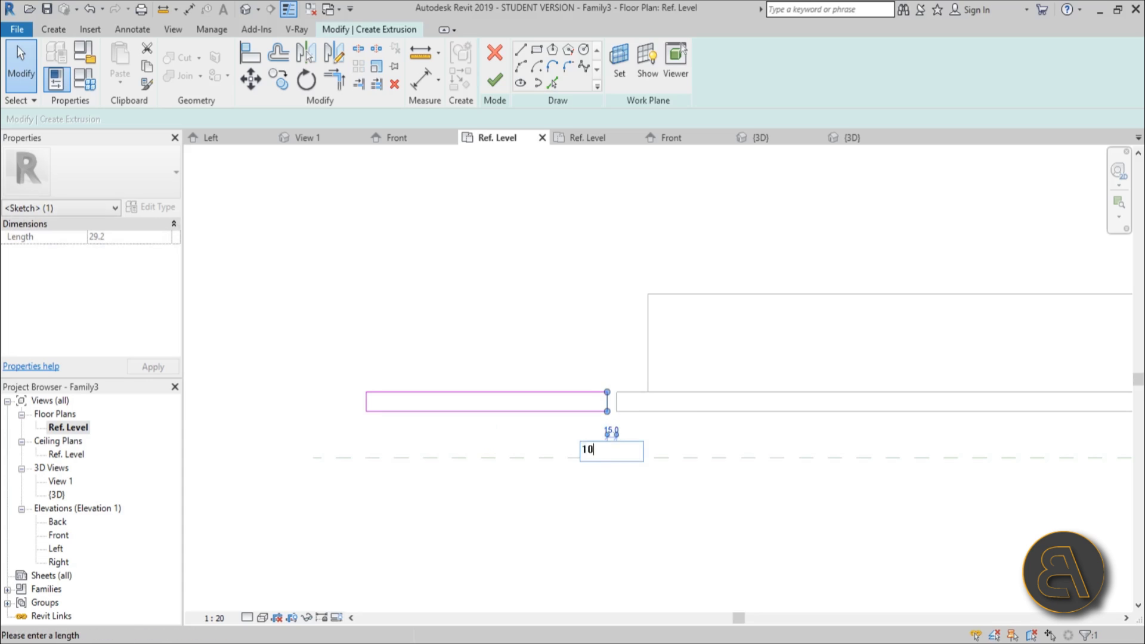
{"action": "left_click", "coordinate": [569, 374]}
- Mirror the whole rectangle about the vertical centre axis and finish the extrusion sketch
{"action": "scroll", "coordinate": [569, 375], "scroll_direction": "down", "scroll_amount": 3}
{"action": "left_click", "coordinate": [537, 369]}
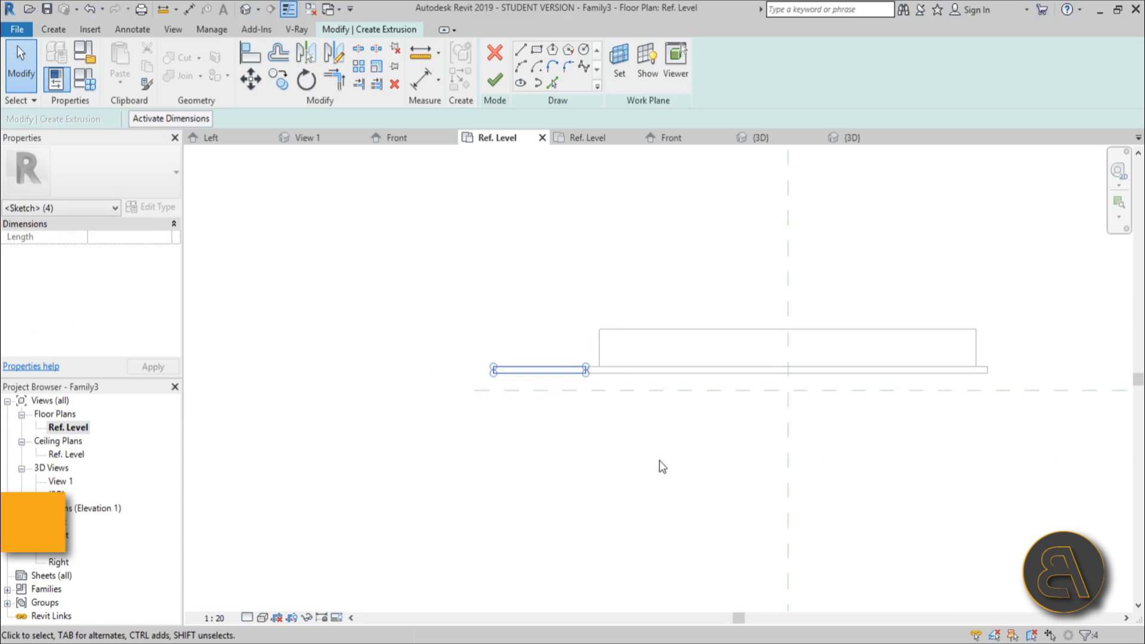
{"action": "middle_click_drag", "start_coordinate": [668, 469], "coordinate": [503, 404]}
{"action": "key", "text": "m"}
{"action": "key", "text": "m"}
{"action": "left_click", "coordinate": [619, 371]}
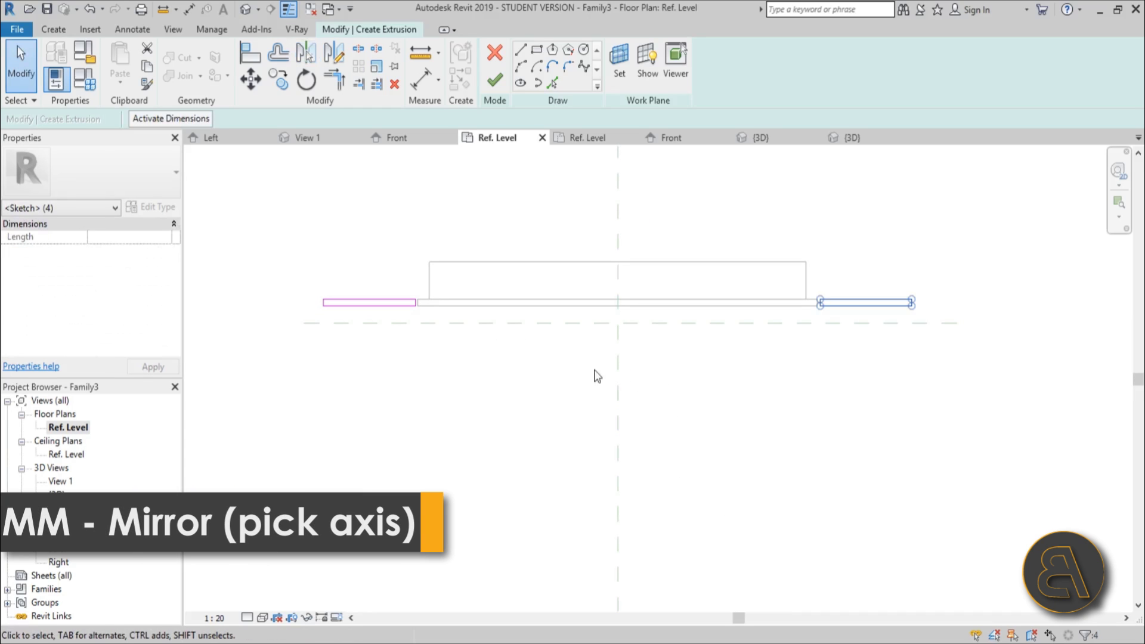
{"action": "left_click", "coordinate": [495, 80]}
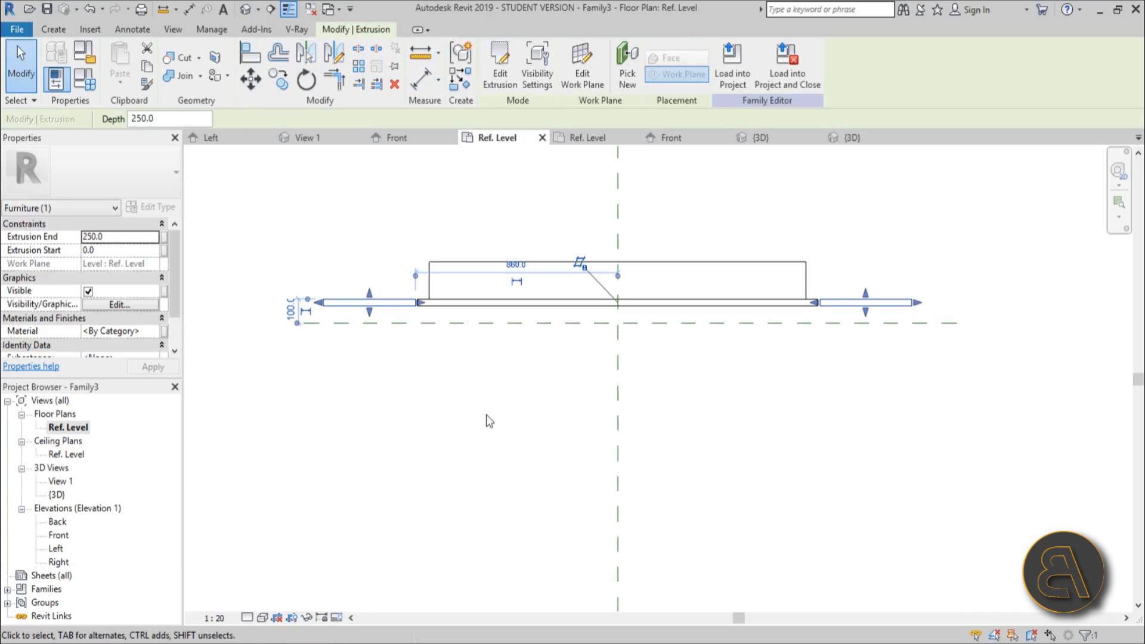
- In the Front elevation, stretch the side extrusion's top up past the panel, to about 2301.5 mm
{"action": "double_click", "coordinate": [59, 535]}
{"action": "left_click_drag", "start_coordinate": [575, 438], "coordinate": [590, 200]}
{"action": "left_click", "coordinate": [683, 503]}
- Lower the Family4 panel and align its bottom edge with the Ref. Level line
{"action": "left_click", "coordinate": [618, 452]}
{"action": "key", "text": "Down"}
{"action": "key", "text": "Down"}
{"action": "key", "text": "Down"}
{"action": "key", "text": "Down"}
{"action": "key", "text": "Down"}
{"action": "key", "text": "Down"}
{"action": "key", "text": "Down"}
{"action": "key", "text": "Down"}
{"action": "key", "text": "Down"}
{"action": "scroll", "coordinate": [727, 539], "scroll_direction": "up", "scroll_amount": 3}
{"action": "key", "text": "Escape"}
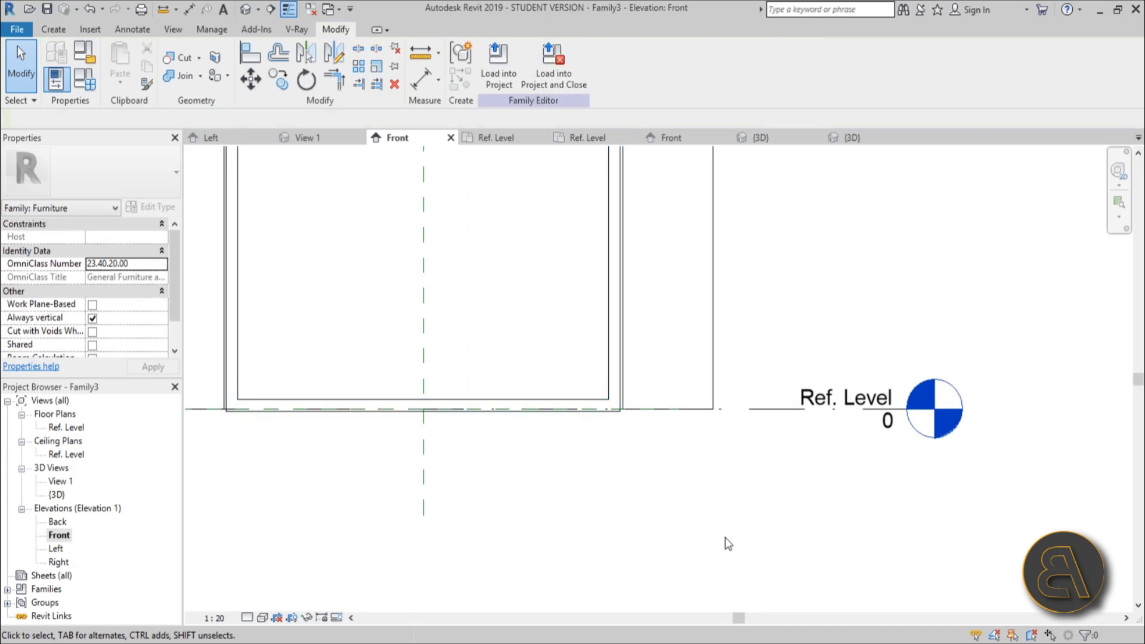
{"action": "key", "text": "a"}
{"action": "key", "text": "l"}
{"action": "left_click", "coordinate": [741, 409]}
{"action": "left_click", "coordinate": [583, 414]}
{"action": "scroll", "coordinate": [651, 540], "scroll_direction": "down", "scroll_amount": 3}
{"action": "key", "text": "Escape"}
- Lower the side extrusion's top to the panel's upper edge at 2100 mm and check the assembly in 3D
{"action": "scroll", "coordinate": [486, 320], "scroll_direction": "up", "scroll_amount": 2}
{"action": "left_click", "coordinate": [490, 325]}
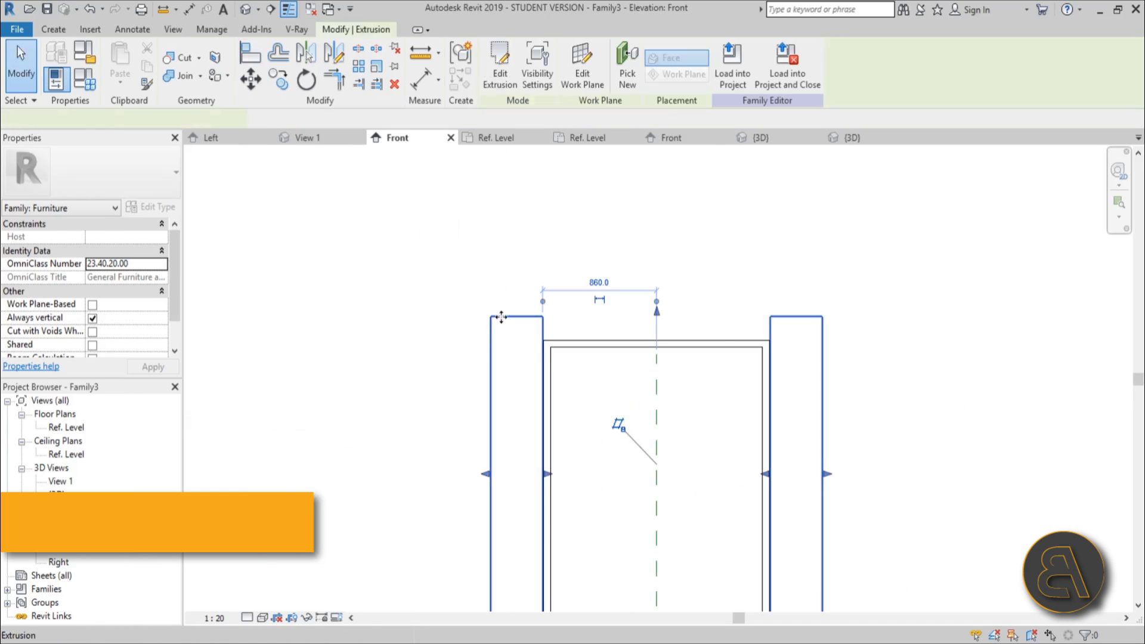
{"action": "left_click_drag", "start_coordinate": [658, 312], "coordinate": [657, 336]}
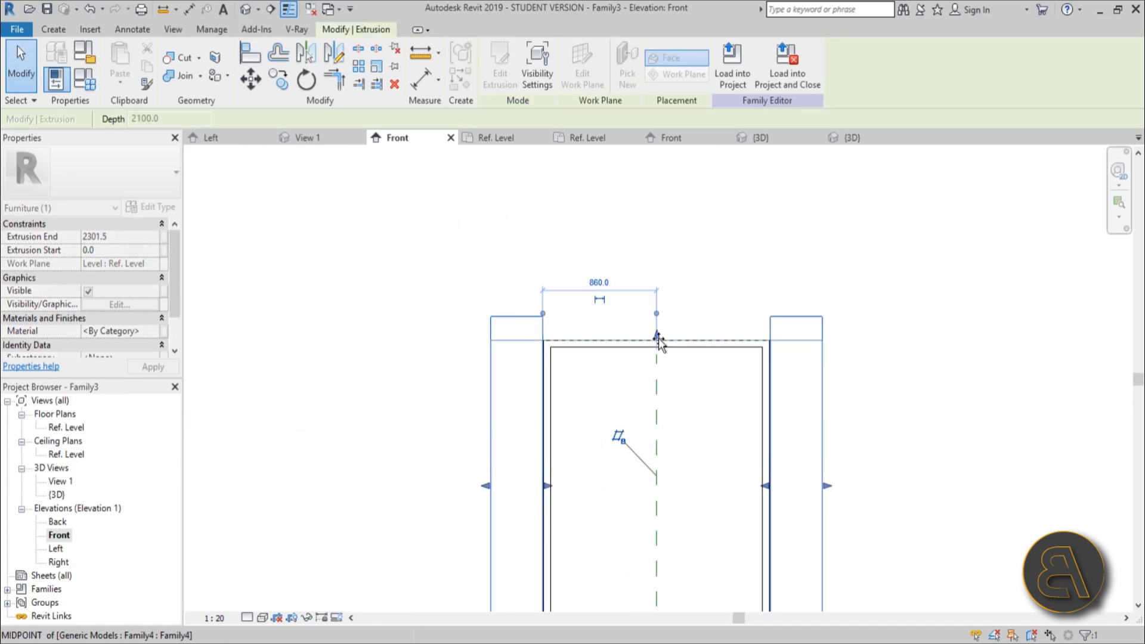
{"action": "left_click", "coordinate": [731, 289]}
{"action": "scroll", "coordinate": [709, 395], "scroll_direction": "down", "scroll_amount": 3}
{"action": "middle_click_drag", "start_coordinate": [709, 395], "coordinate": [639, 396]}
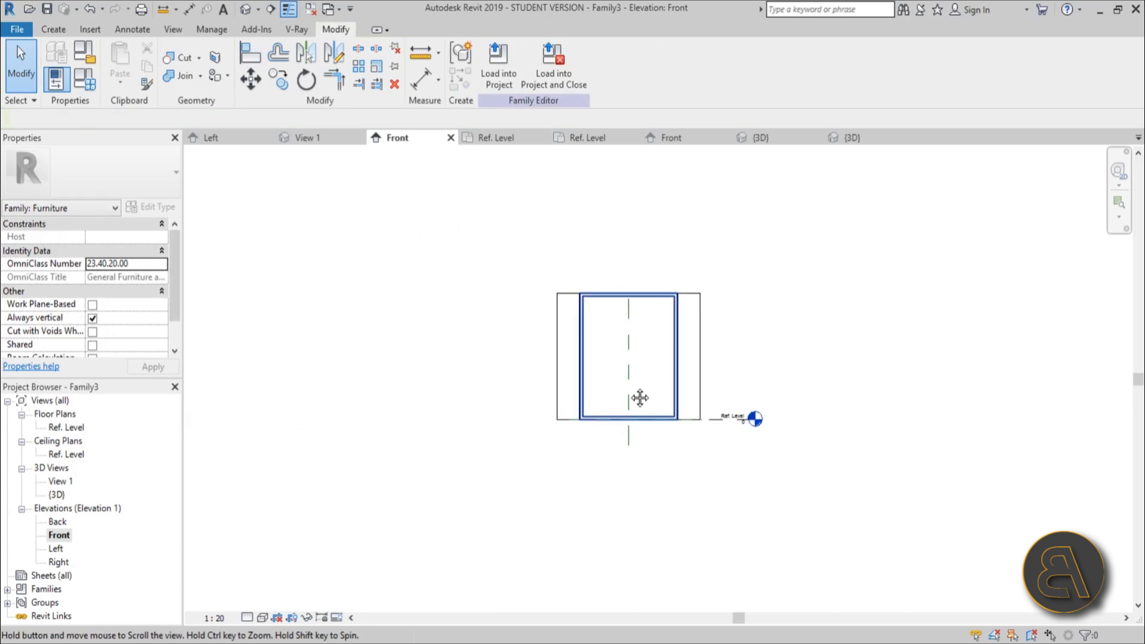
{"action": "scroll", "coordinate": [634, 366], "scroll_direction": "up", "scroll_amount": 3}
{"action": "left_click", "coordinate": [260, 8]}
{"action": "middle_click_drag", "start_coordinate": [470, 189], "coordinate": [727, 475], "text": "shift"}
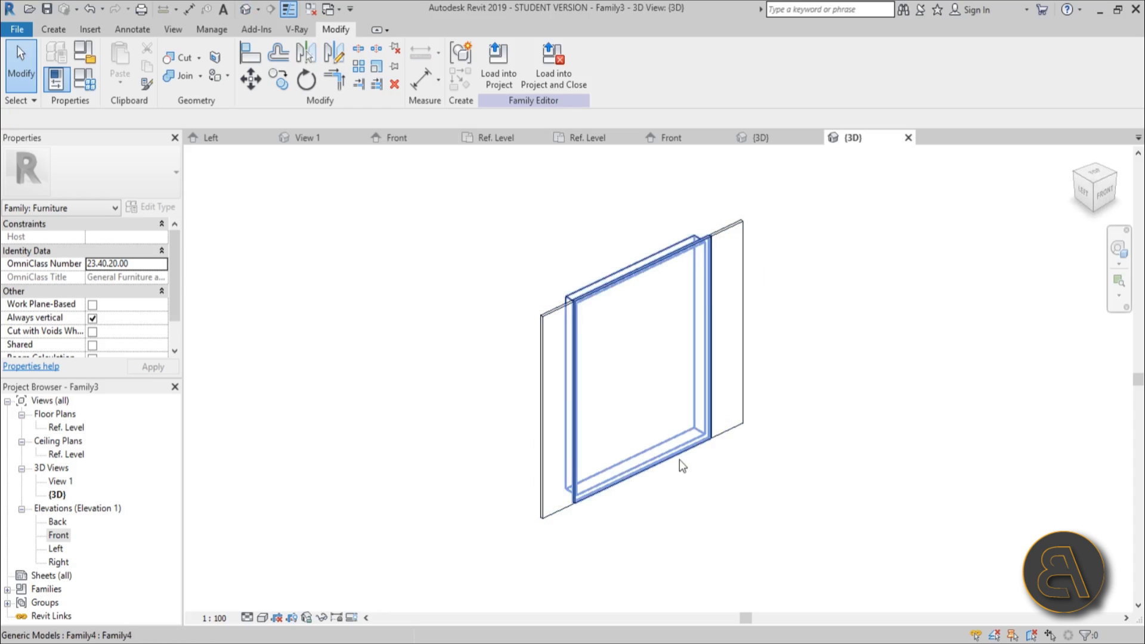
- Edit the side extrusion's sketch in the Ref. Level plan, drawing an outer line behind the panel and down to the right rectangle's outer corner
{"action": "double_click", "coordinate": [66, 427]}
{"action": "left_click", "coordinate": [320, 409]}
{"action": "middle_click", "coordinate": [506, 504]}
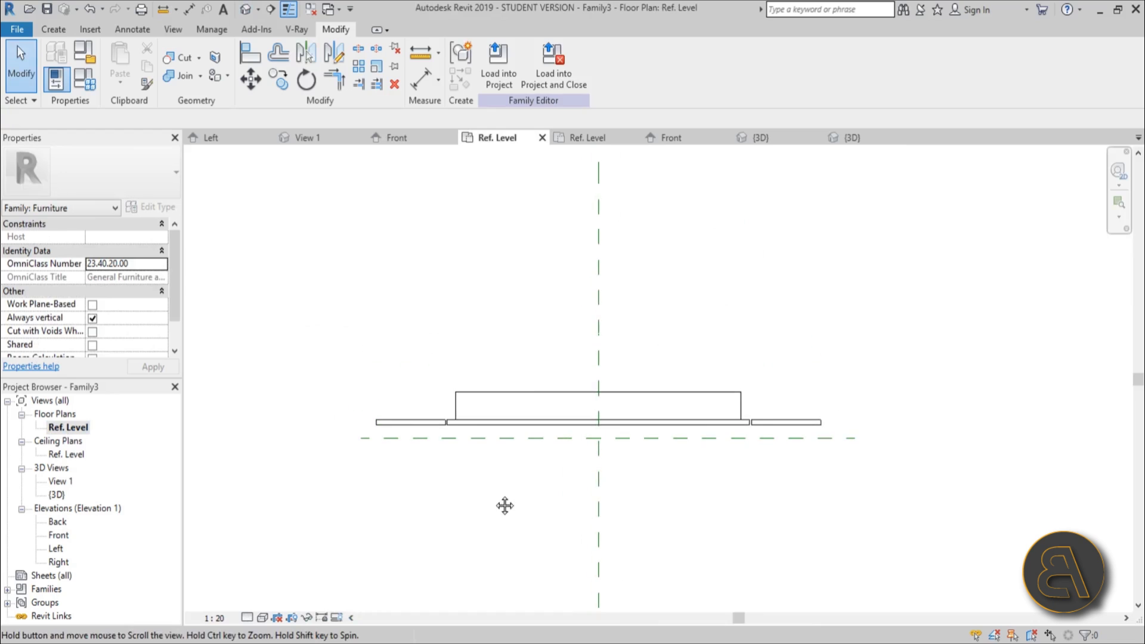
{"action": "left_click", "coordinate": [424, 427]}
{"action": "left_click", "coordinate": [498, 62]}
{"action": "scroll", "coordinate": [391, 416], "scroll_direction": "up", "scroll_amount": 2}
{"action": "left_click", "coordinate": [520, 49]}
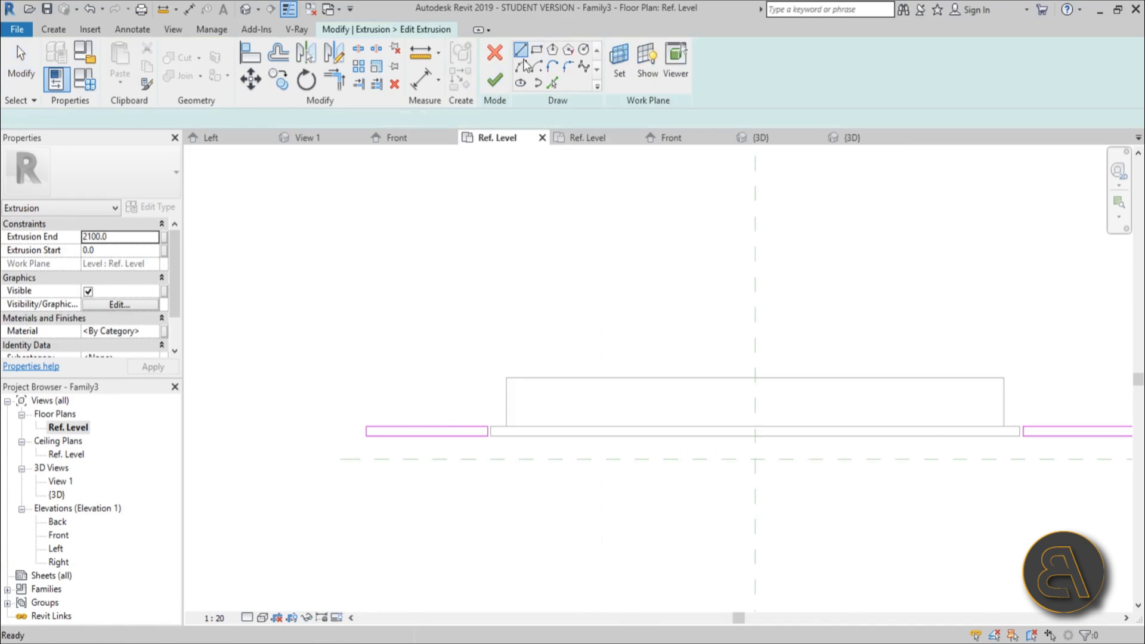
{"action": "left_click", "coordinate": [368, 346]}
{"action": "scroll", "coordinate": [369, 346], "scroll_direction": "down", "scroll_amount": 2}
{"action": "left_click", "coordinate": [878, 348]}
{"action": "left_click", "coordinate": [878, 403]}
{"action": "key", "text": "Escape"}
{"action": "scroll", "coordinate": [868, 393], "scroll_direction": "up", "scroll_amount": 2}
{"action": "key", "text": "Escape"}
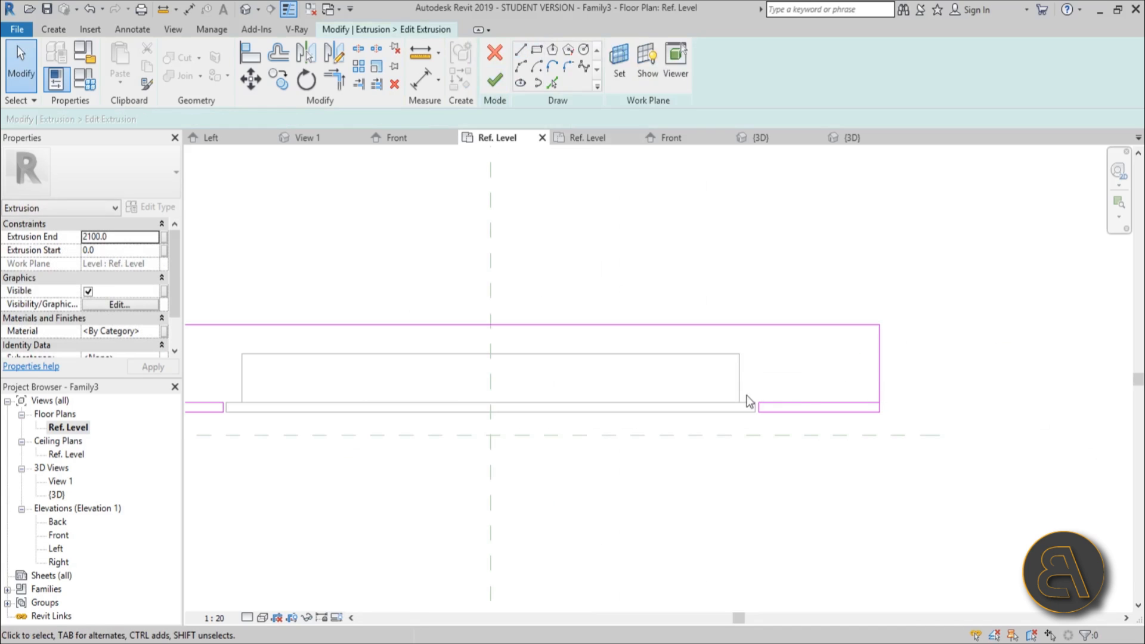
- Draw inner lines up from the right rectangle's inner corner, across behind the panel, and 200 mm down on the left side
{"action": "left_click", "coordinate": [520, 49]}
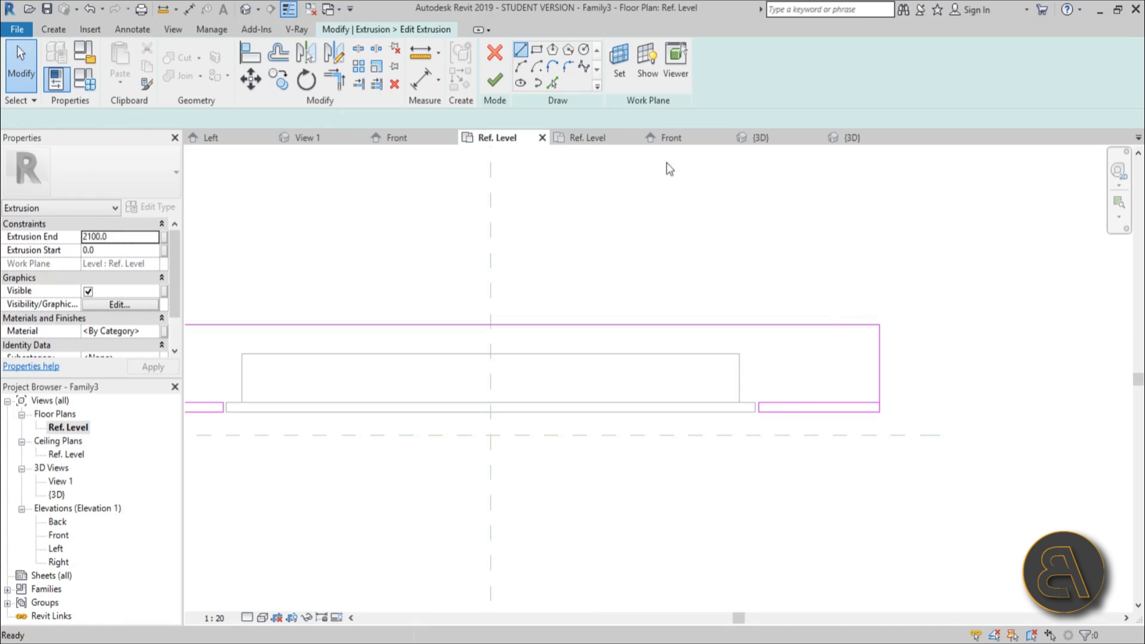
{"action": "left_click", "coordinate": [758, 404]}
{"action": "left_click", "coordinate": [759, 332]}
{"action": "scroll", "coordinate": [640, 334], "scroll_direction": "down", "scroll_amount": 2}
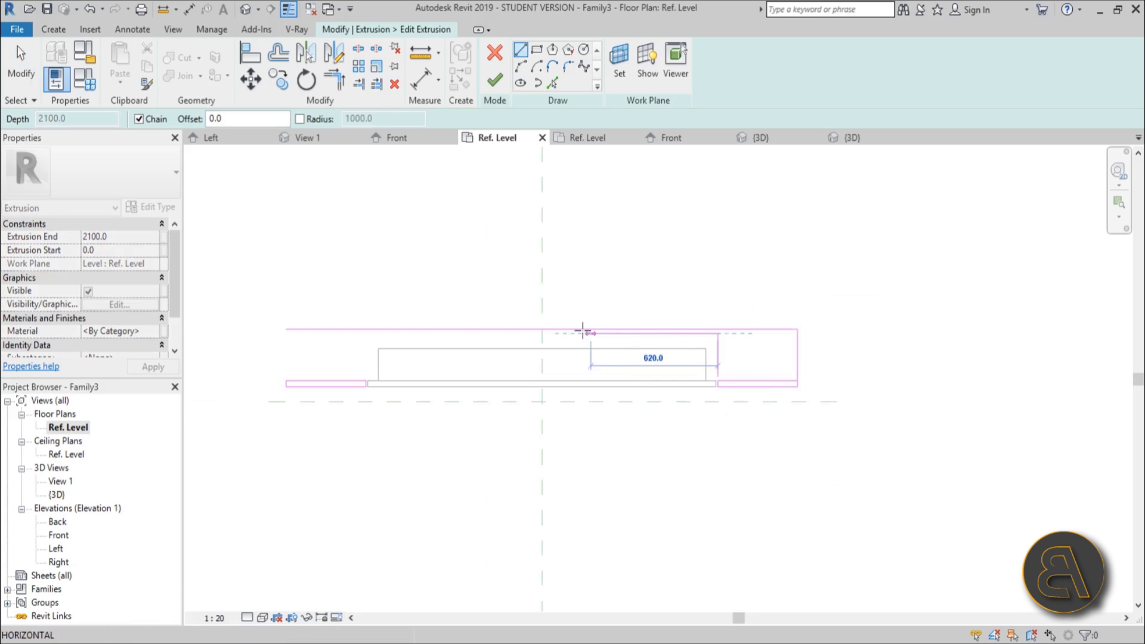
{"action": "left_click", "coordinate": [365, 332]}
{"action": "left_click", "coordinate": [365, 375]}
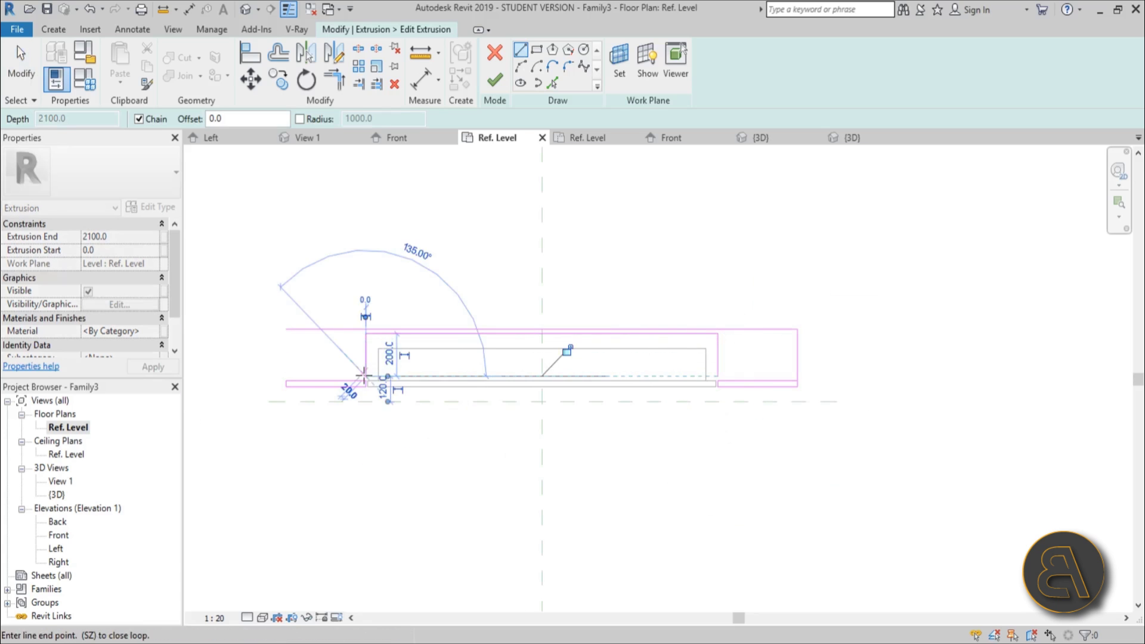
- Draw the thin left outer wall, 220 mm down from the outer line's end, across, and 200 mm back up
{"action": "scroll", "coordinate": [269, 334], "scroll_direction": "up", "scroll_amount": 2}
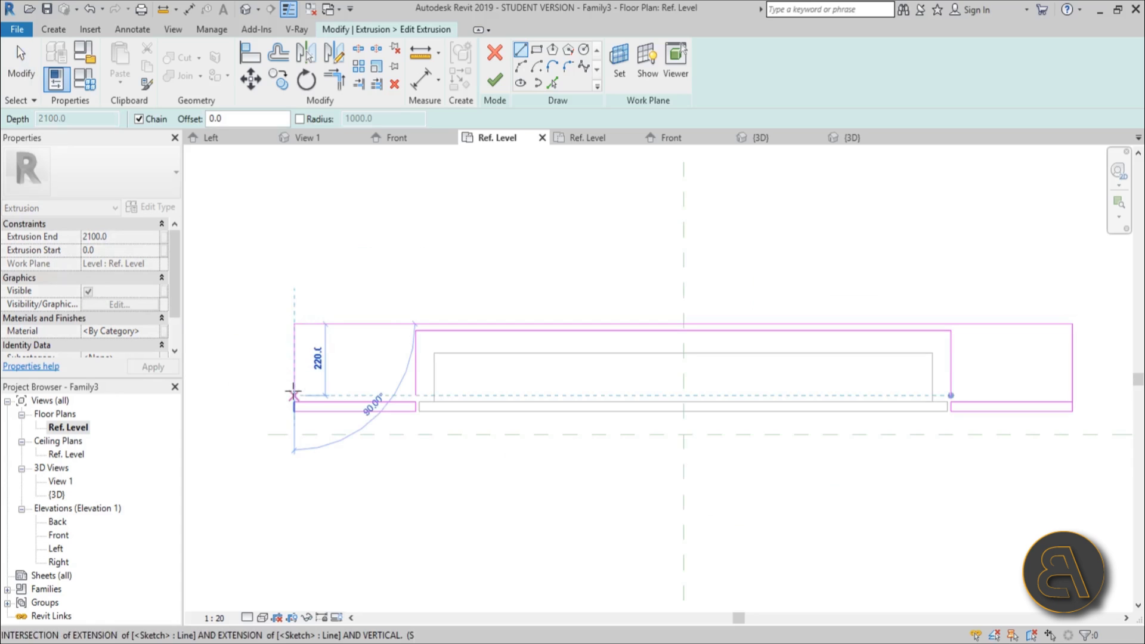
{"action": "scroll", "coordinate": [296, 394], "scroll_direction": "up", "scroll_amount": 3}
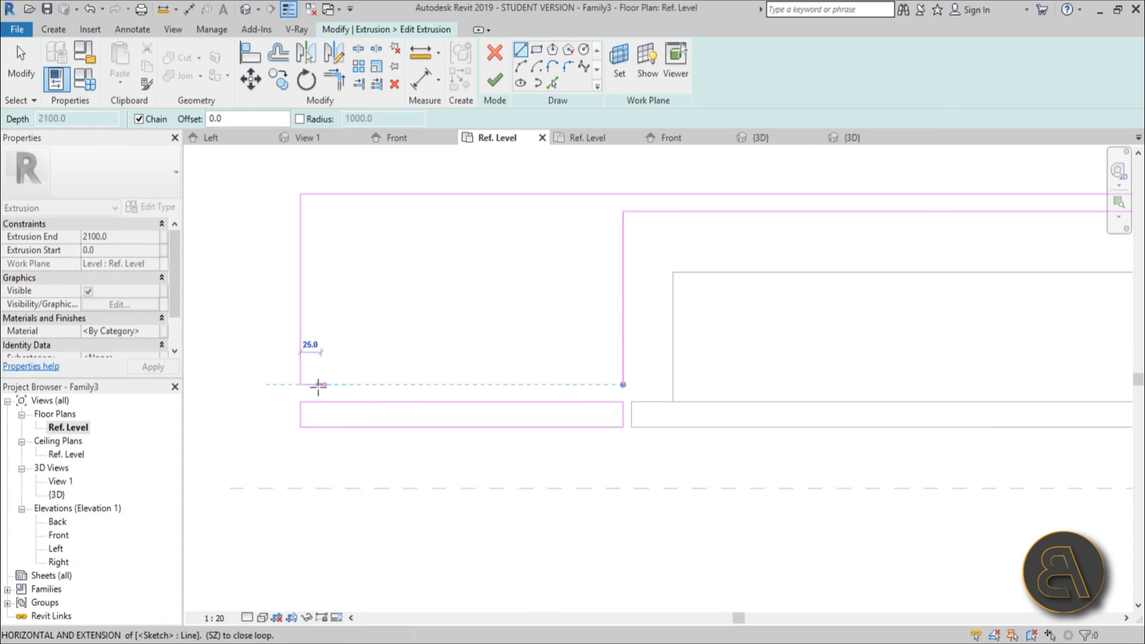
{"action": "left_click", "coordinate": [317, 385]}
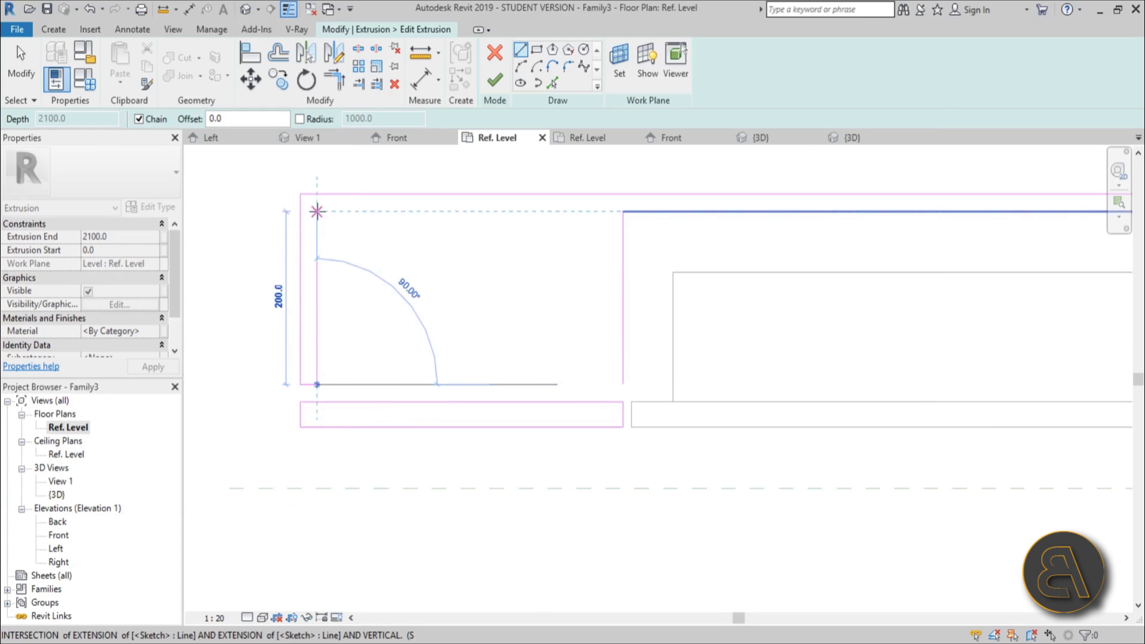
{"action": "left_click", "coordinate": [317, 210]}
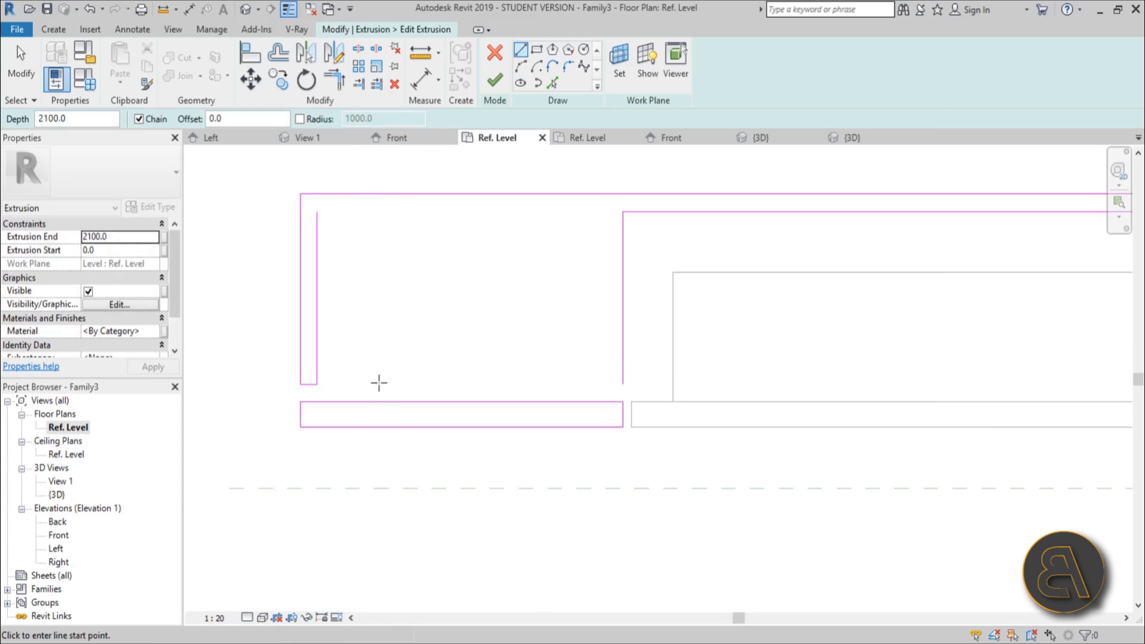
- Draw the thin inner wall beside the panel and close the left compartment's outline along its back
{"action": "left_click", "coordinate": [607, 385]}
{"action": "left_click", "coordinate": [607, 212]}
{"action": "left_click", "coordinate": [317, 211]}
{"action": "scroll", "coordinate": [307, 378], "scroll_direction": "up", "scroll_amount": 3}
{"action": "key", "text": "Escape"}
{"action": "key", "text": "Escape"}
- Extend the ends of the left compartment's two walls closer to the front rectangle
{"action": "left_click_drag", "start_coordinate": [303, 355], "coordinate": [304, 371]}
{"action": "left_click_drag", "start_coordinate": [921, 354], "coordinate": [907, 373]}
{"action": "left_click", "coordinate": [692, 328]}
- Delete the vertical sketch lines at the right end, keeping the front rectangle and the two long back lines
{"action": "scroll", "coordinate": [562, 361], "scroll_direction": "down", "scroll_amount": 3}
{"action": "scroll", "coordinate": [513, 375], "scroll_direction": "up", "scroll_amount": 2}
{"action": "middle_click_drag", "start_coordinate": [519, 396], "coordinate": [659, 396]}
{"action": "scroll", "coordinate": [501, 383], "scroll_direction": "down", "scroll_amount": 3}
{"action": "middle_click_drag", "start_coordinate": [501, 384], "coordinate": [434, 385]}
{"action": "mouse_move", "coordinate": [782, 267]}
{"action": "left_mouse_down"}
{"action": "mouse_move", "coordinate": [871, 364]}
{"action": "mouse_move", "coordinate": [957, 377]}
{"action": "left_mouse_up"}
{"action": "key", "text": "Delete"}
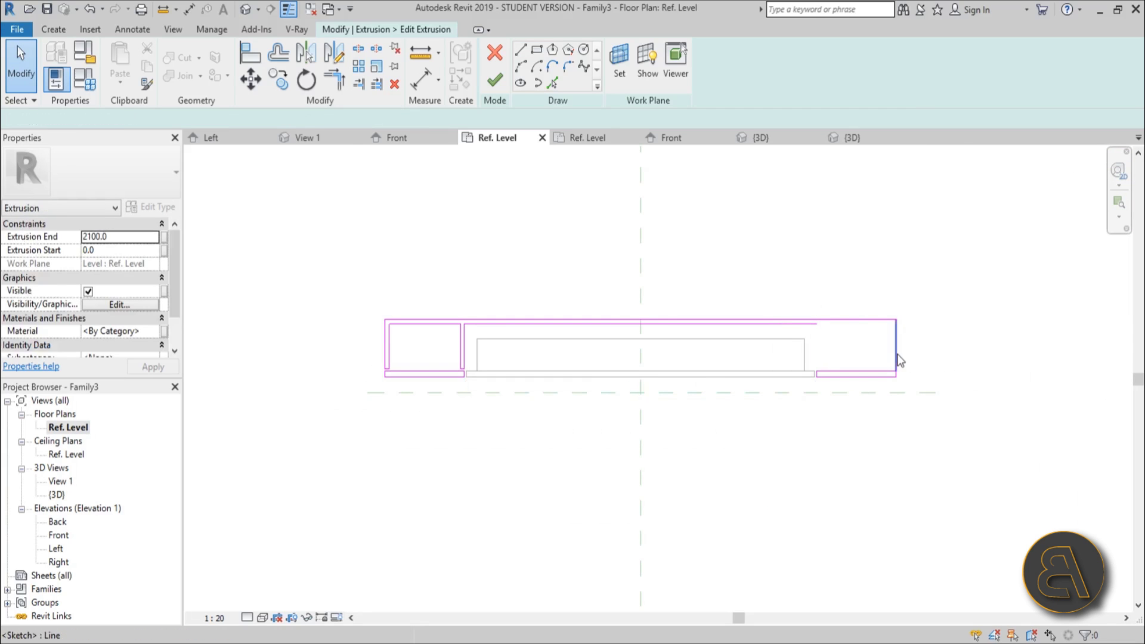
- Mirror the left compartment's wall lines about the panel's centre axis and finish editing the extrusion
{"action": "mouse_move", "coordinate": [298, 270]}
{"action": "left_mouse_down"}
{"action": "mouse_move", "coordinate": [536, 390]}
{"action": "mouse_move", "coordinate": [539, 371]}
{"action": "left_mouse_up"}
{"action": "key", "text": "m"}
{"action": "key", "text": "m"}
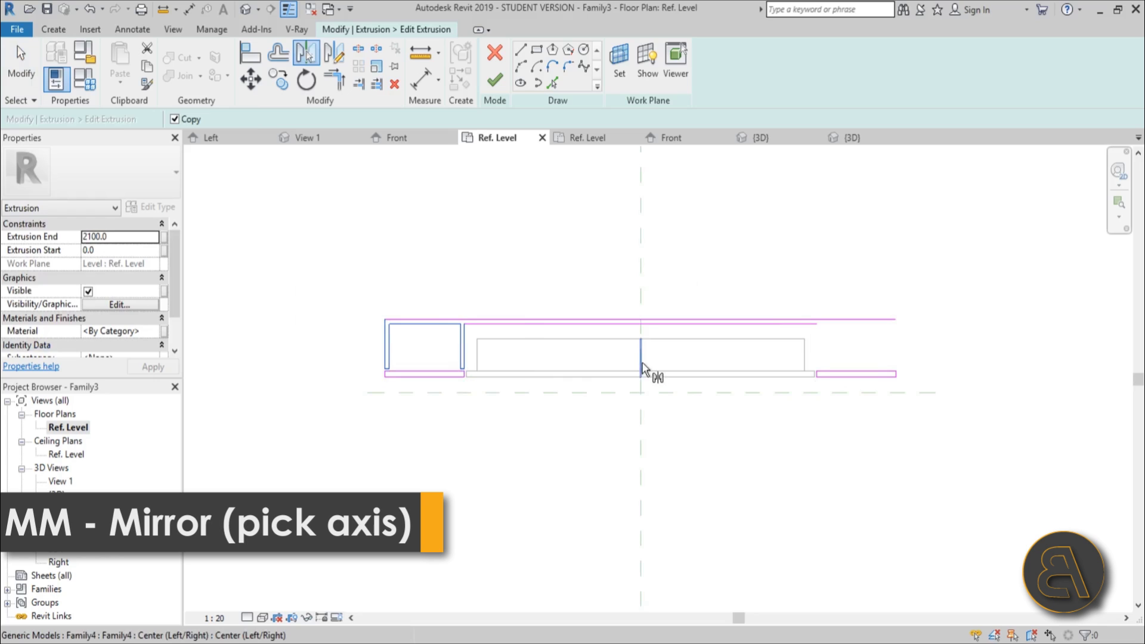
{"action": "left_click", "coordinate": [641, 371]}
{"action": "scroll", "coordinate": [905, 332], "scroll_direction": "up", "scroll_amount": 3}
{"action": "scroll", "coordinate": [835, 384], "scroll_direction": "down", "scroll_amount": 2}
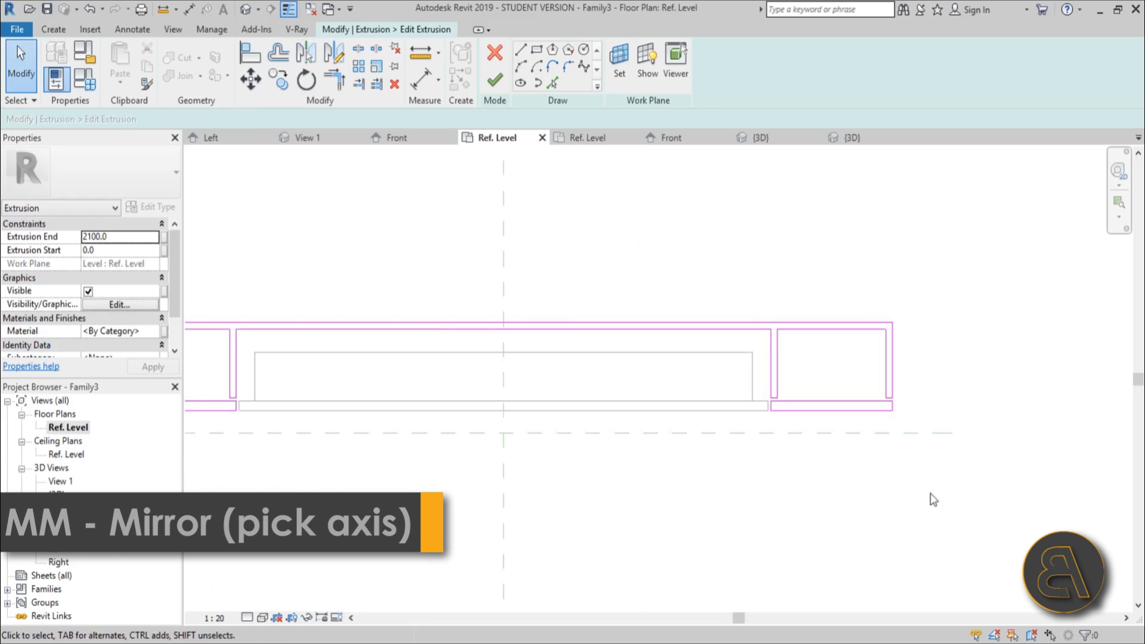
{"action": "scroll", "coordinate": [826, 424], "scroll_direction": "down", "scroll_amount": 1}
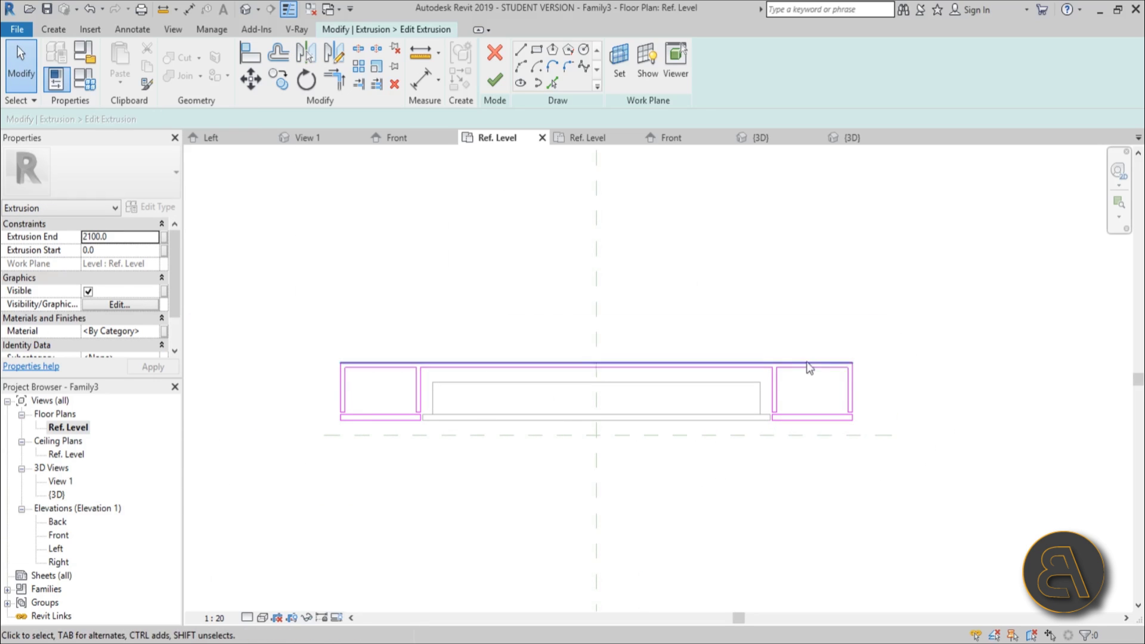
{"action": "left_click", "coordinate": [497, 79]}
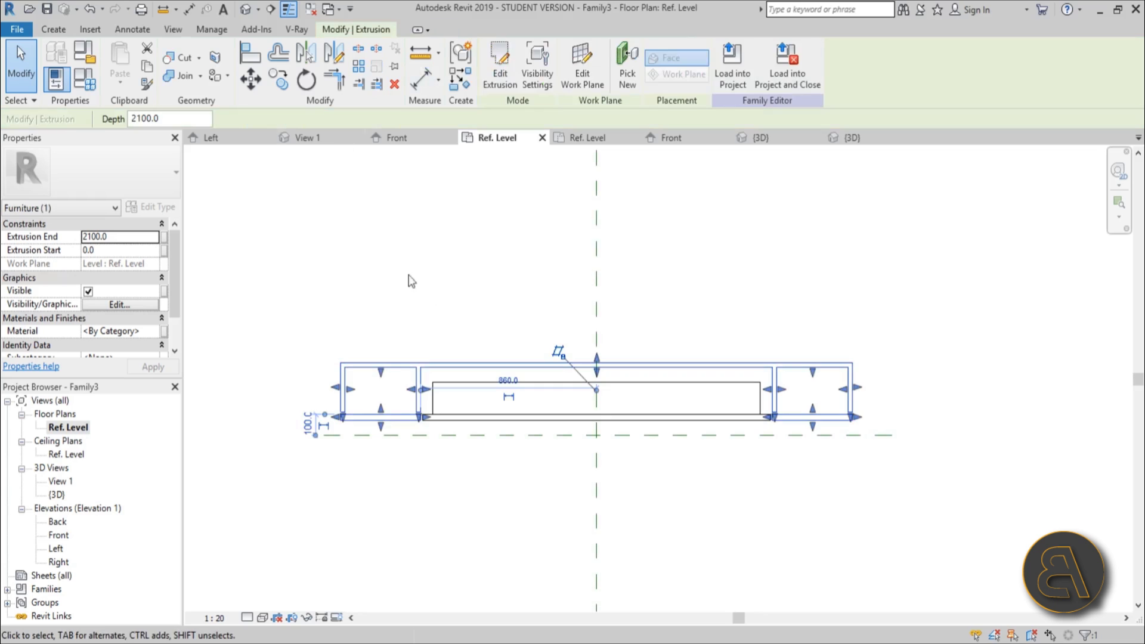
- In the 3D view, associate the vertical panel's Visible property with a new type-based family parameter named "up"
{"action": "left_click", "coordinate": [245, 10]}
{"action": "middle_click_drag", "start_coordinate": [678, 486], "coordinate": [714, 447], "text": "shift"}
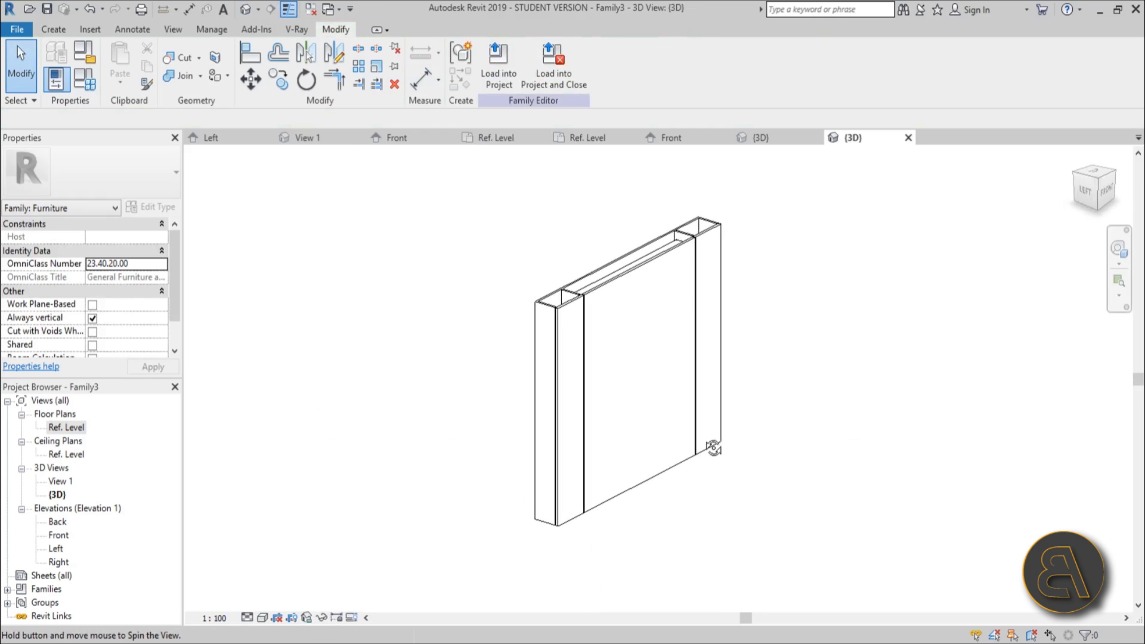
{"action": "left_click", "coordinate": [657, 474]}
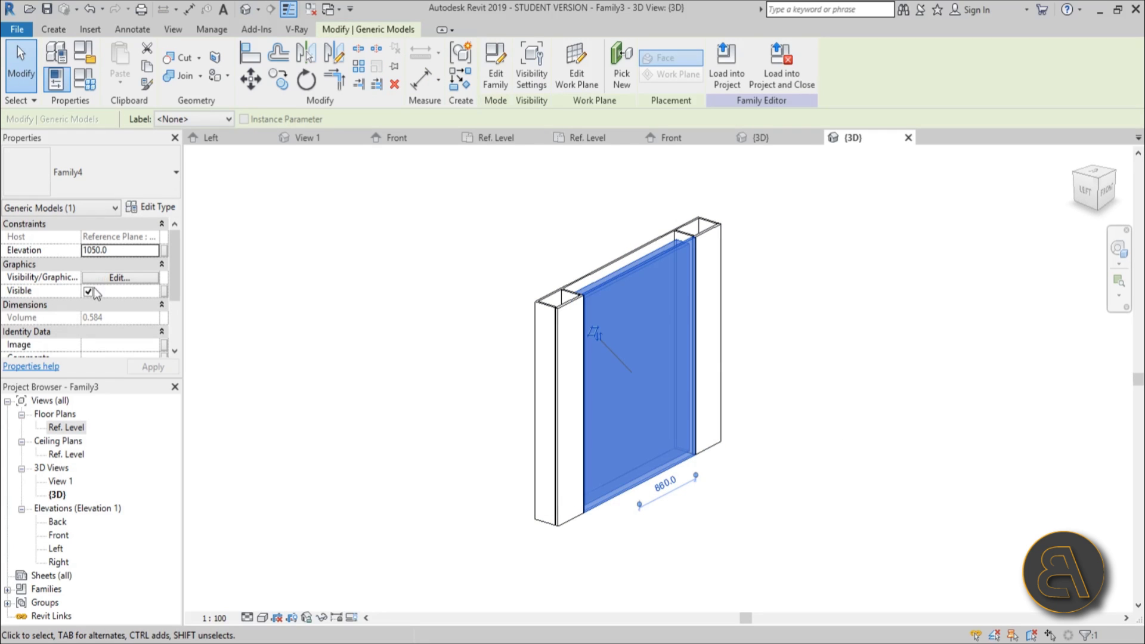
{"action": "left_click", "coordinate": [164, 295]}
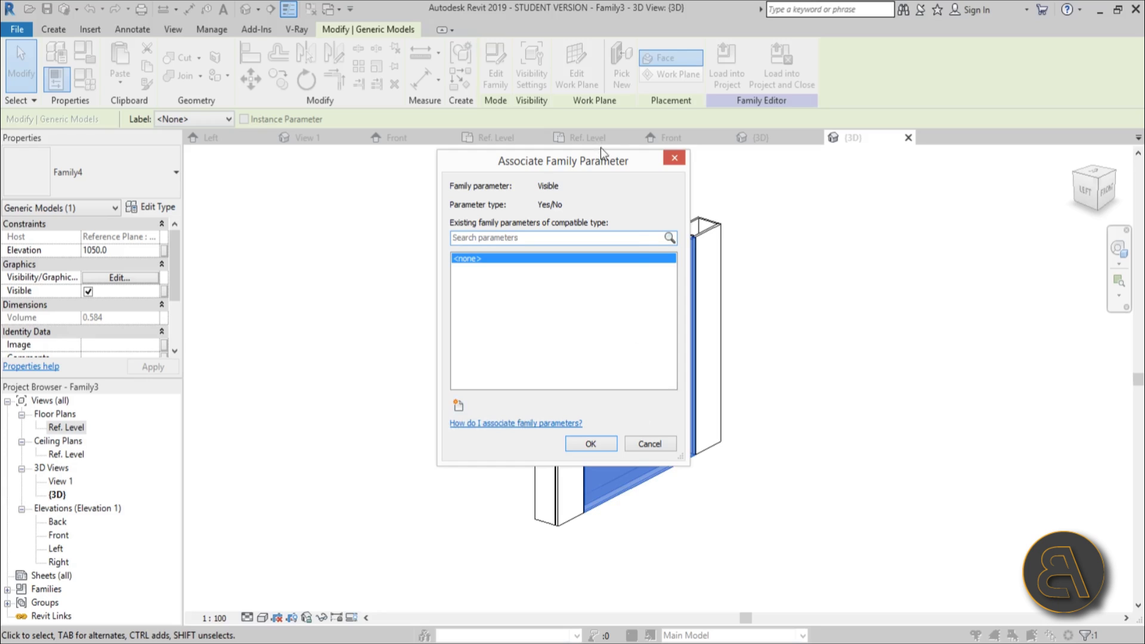
{"action": "left_click_drag", "start_coordinate": [568, 169], "coordinate": [300, 181]}
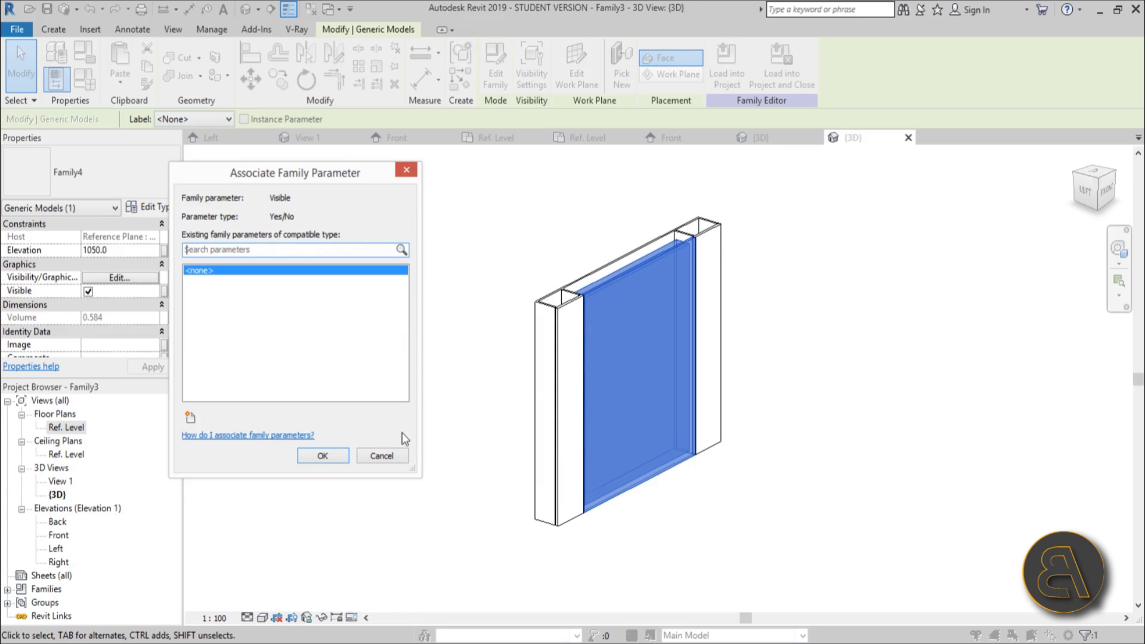
{"action": "left_click", "coordinate": [190, 418]}
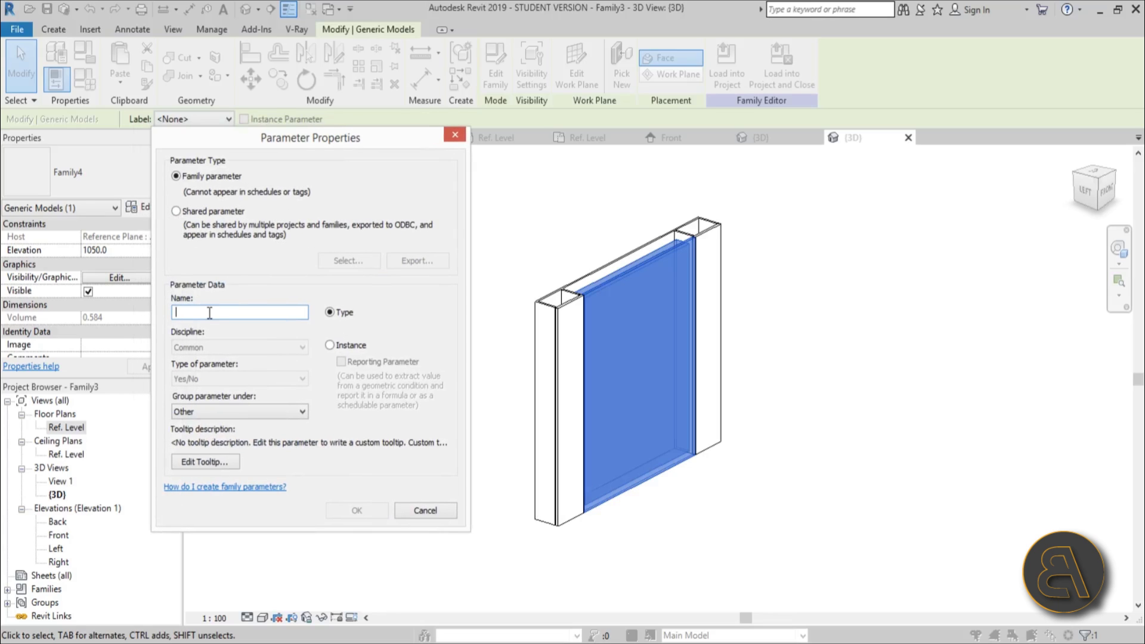
{"action": "type", "text": "up"}
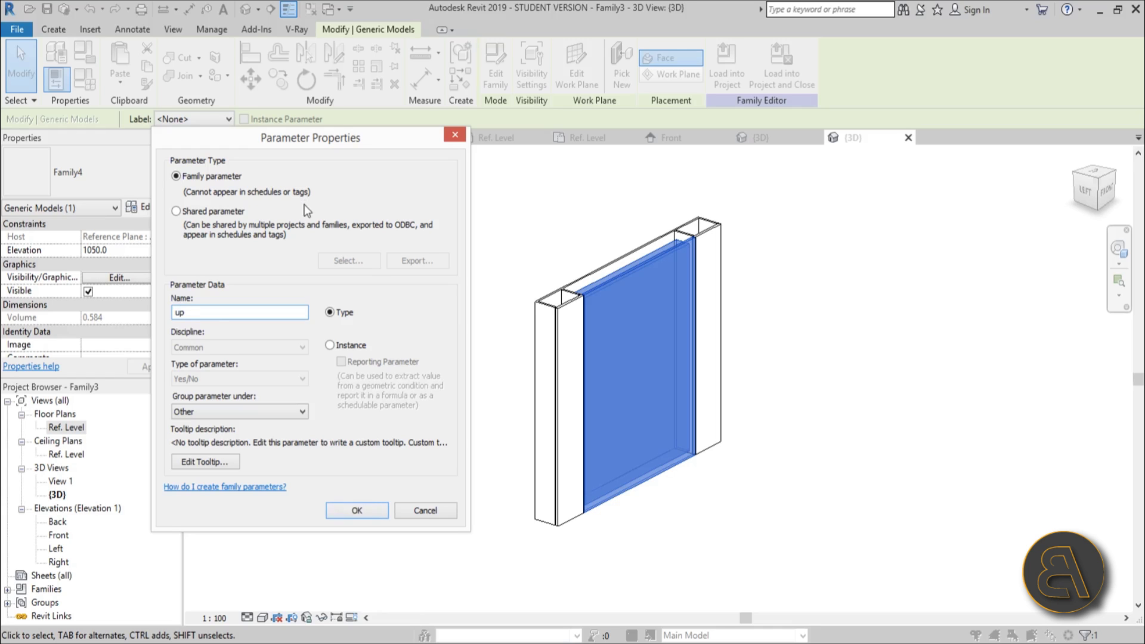
{"action": "left_click", "coordinate": [371, 514]}
{"action": "left_click", "coordinate": [323, 457]}
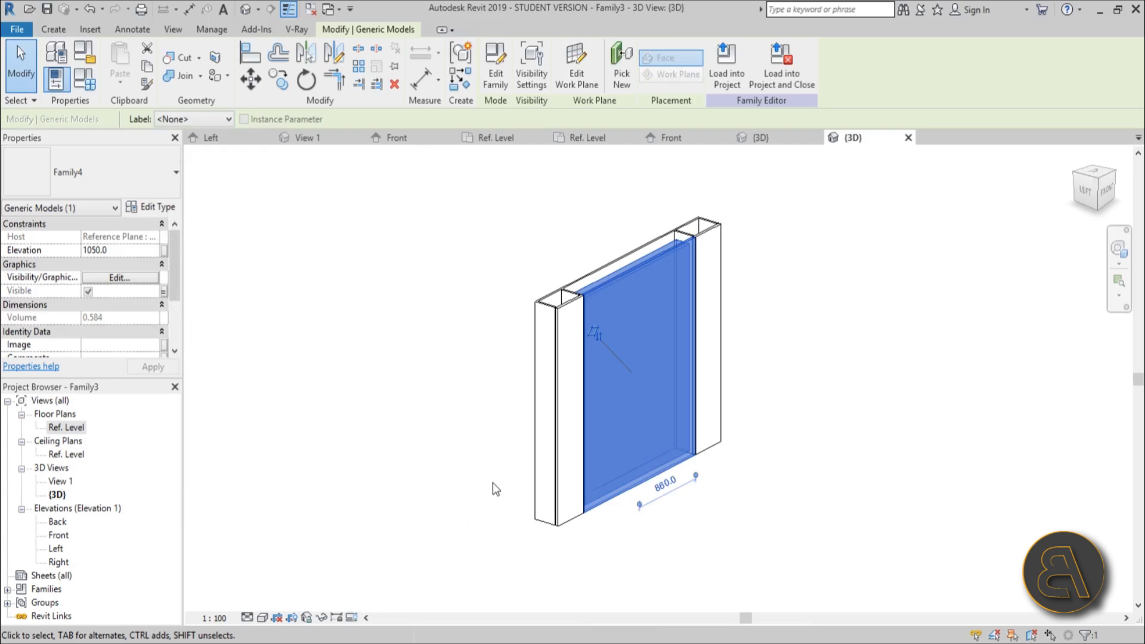
{"action": "left_click", "coordinate": [493, 482]}
{"action": "left_click", "coordinate": [612, 291]}
{"action": "scroll", "coordinate": [684, 428], "scroll_direction": "up", "scroll_amount": 2}
{"action": "scroll", "coordinate": [604, 356], "scroll_direction": "down", "scroll_amount": 2}
{"action": "middle_click_drag", "start_coordinate": [604, 356], "coordinate": [602, 375]}
{"action": "left_click", "coordinate": [342, 233]}
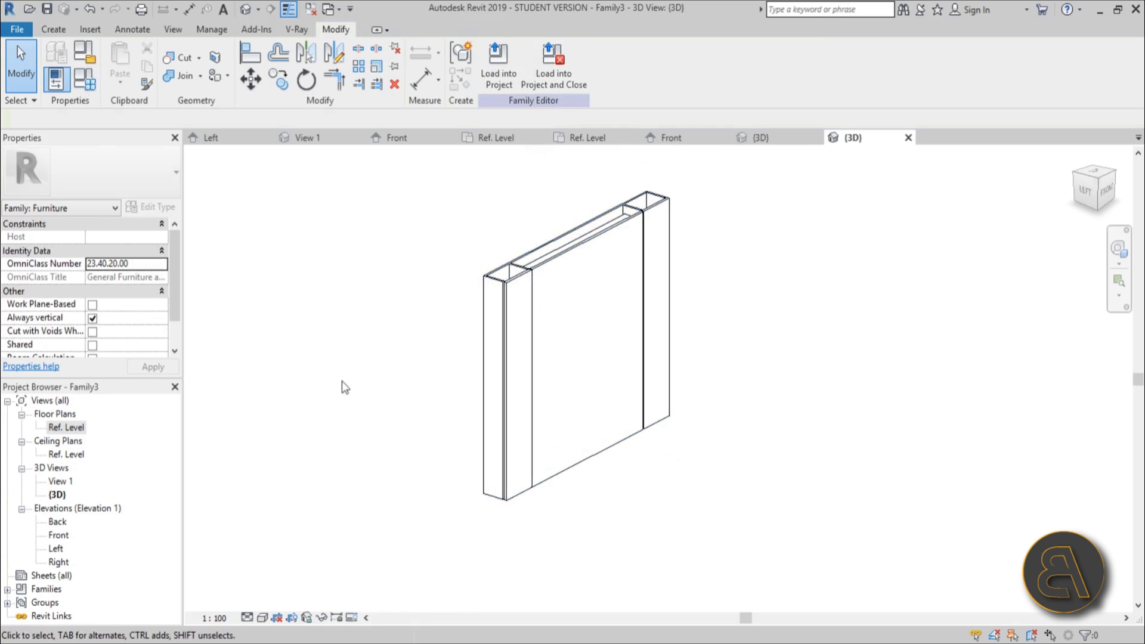
- From the front elevation, set the work plane by picking the Ref. Level line and open the Ref. Level floor plan
{"action": "double_click", "coordinate": [59, 535]}
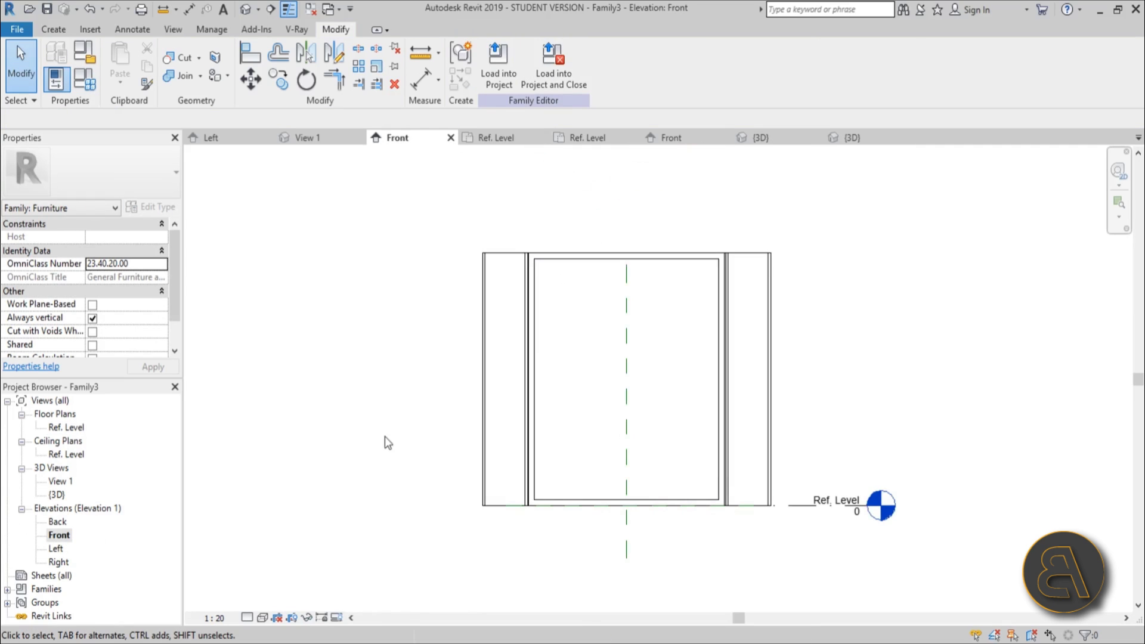
{"action": "scroll", "coordinate": [439, 461], "scroll_direction": "down", "scroll_amount": 2}
{"action": "scroll", "coordinate": [582, 453], "scroll_direction": "up", "scroll_amount": 2}
{"action": "scroll", "coordinate": [585, 453], "scroll_direction": "up", "scroll_amount": 2}
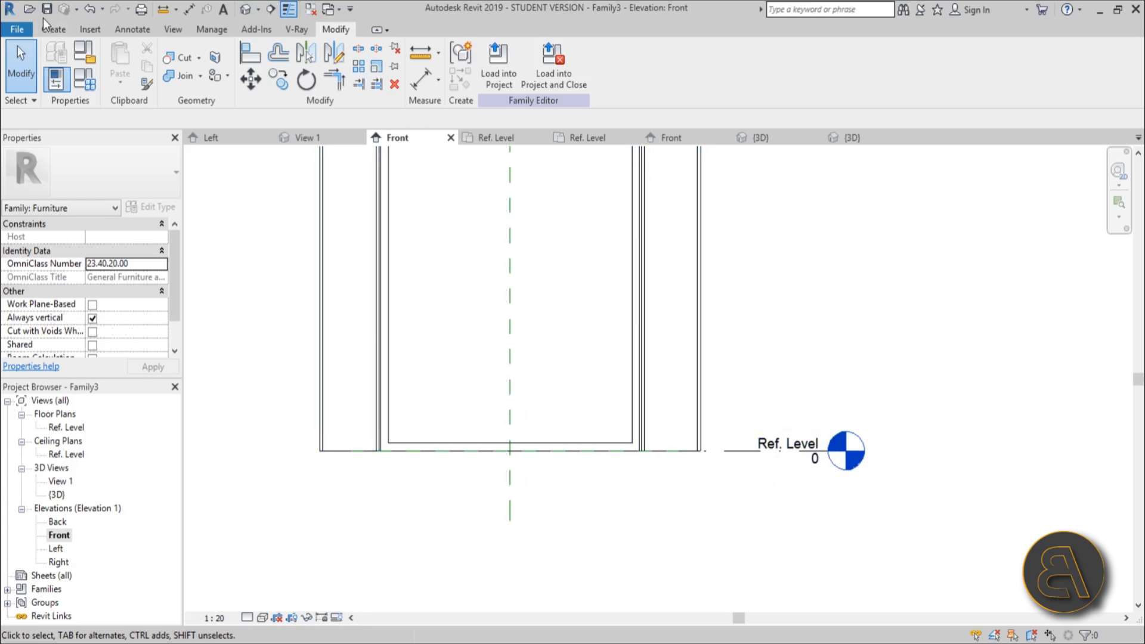
{"action": "left_click", "coordinate": [50, 34]}
{"action": "left_click", "coordinate": [851, 81]}
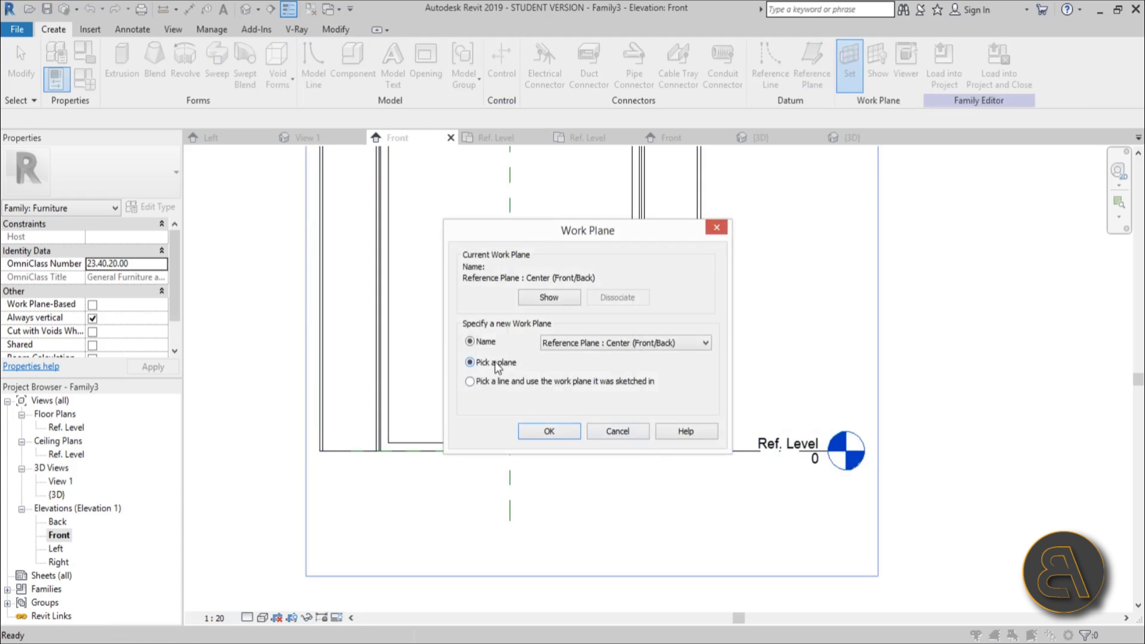
{"action": "left_click", "coordinate": [549, 431]}
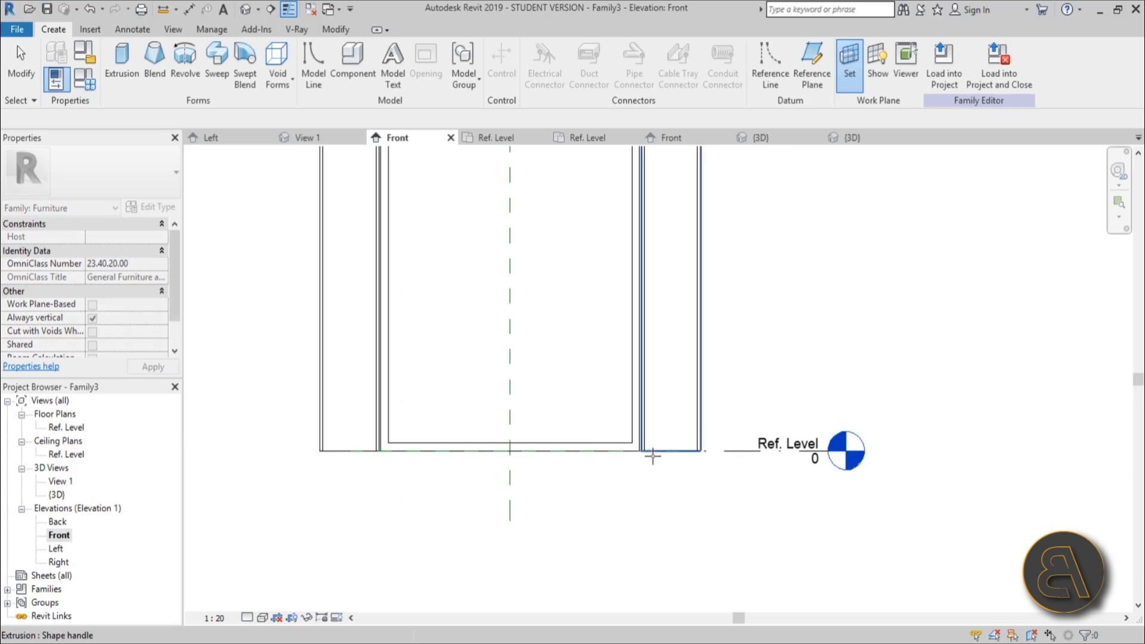
{"action": "scroll", "coordinate": [653, 457], "scroll_direction": "up", "scroll_amount": 5}
{"action": "scroll", "coordinate": [570, 416], "scroll_direction": "down", "scroll_amount": 3}
{"action": "left_click", "coordinate": [863, 443]}
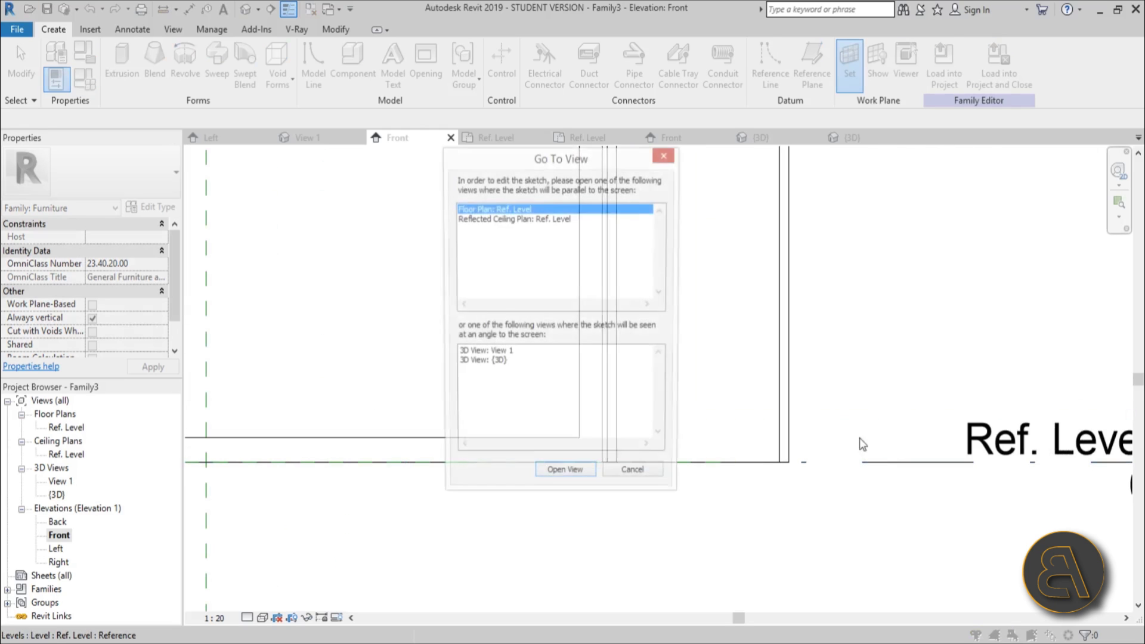
{"action": "double_click", "coordinate": [496, 209]}
- Place a Family4 component flat on the Ref. Level work plane in front of the housing, centred on the vertical centre axis
{"action": "scroll", "coordinate": [568, 398], "scroll_direction": "down", "scroll_amount": 4}
{"action": "scroll", "coordinate": [578, 430], "scroll_direction": "up", "scroll_amount": 4}
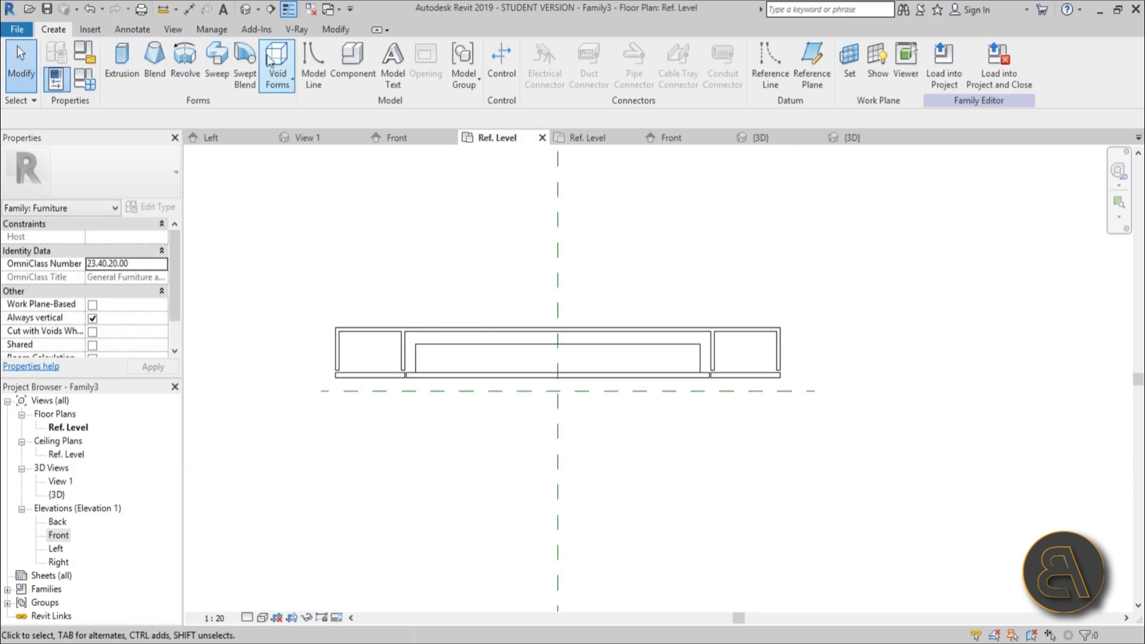
{"action": "left_click", "coordinate": [352, 60]}
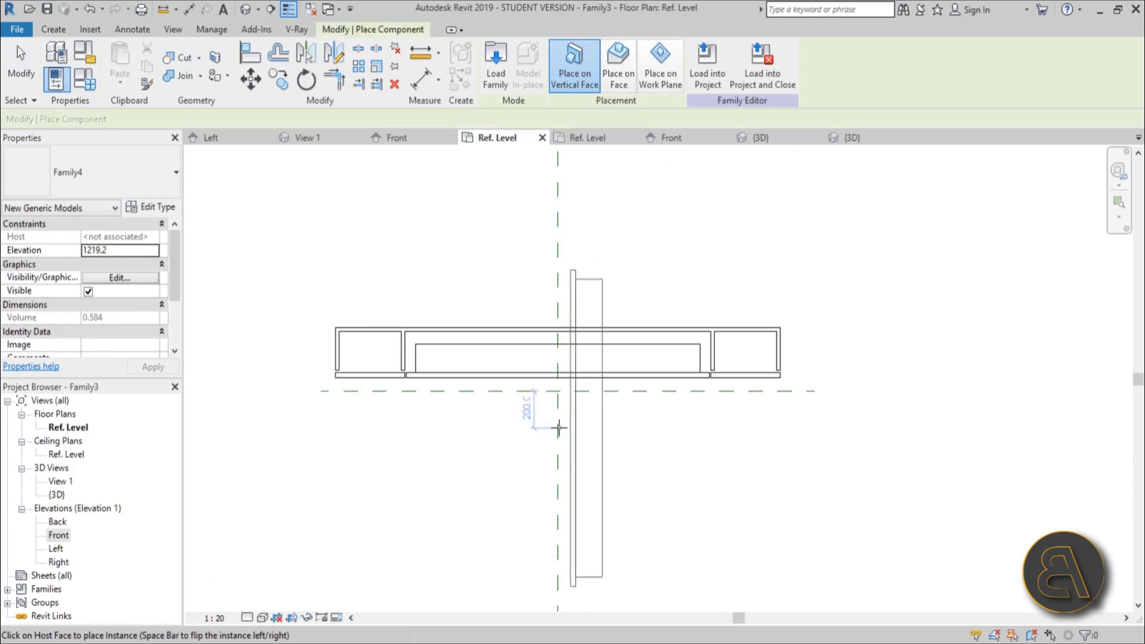
{"action": "left_click", "coordinate": [660, 85]}
{"action": "scroll", "coordinate": [534, 511], "scroll_direction": "down", "scroll_amount": 2}
{"action": "middle_click_drag", "start_coordinate": [534, 511], "coordinate": [554, 315]}
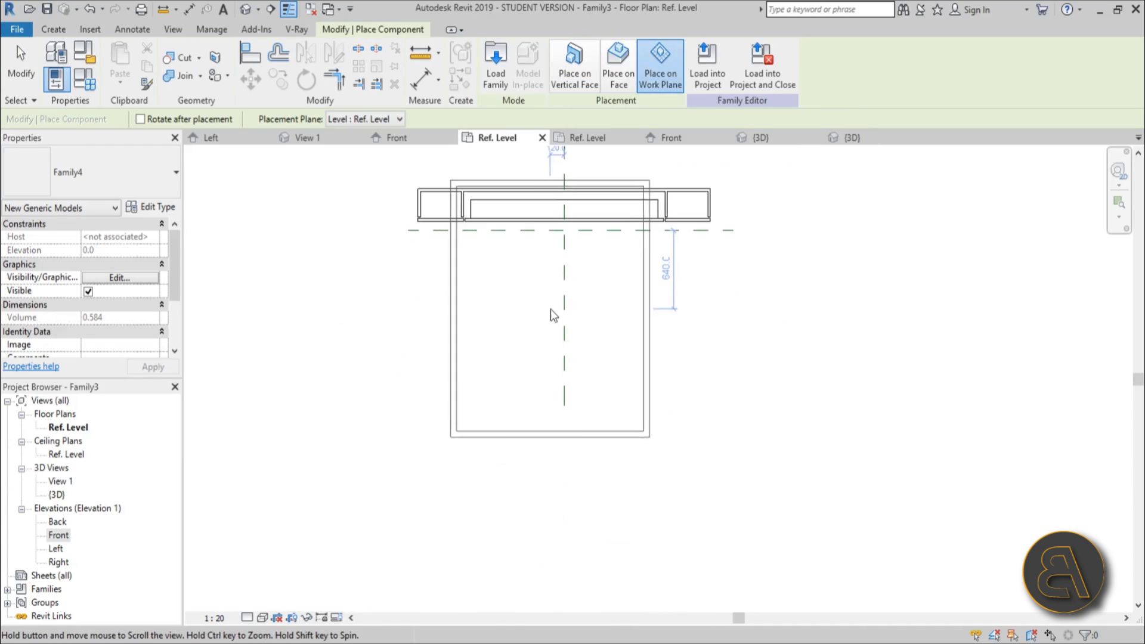
{"action": "left_click", "coordinate": [566, 335]}
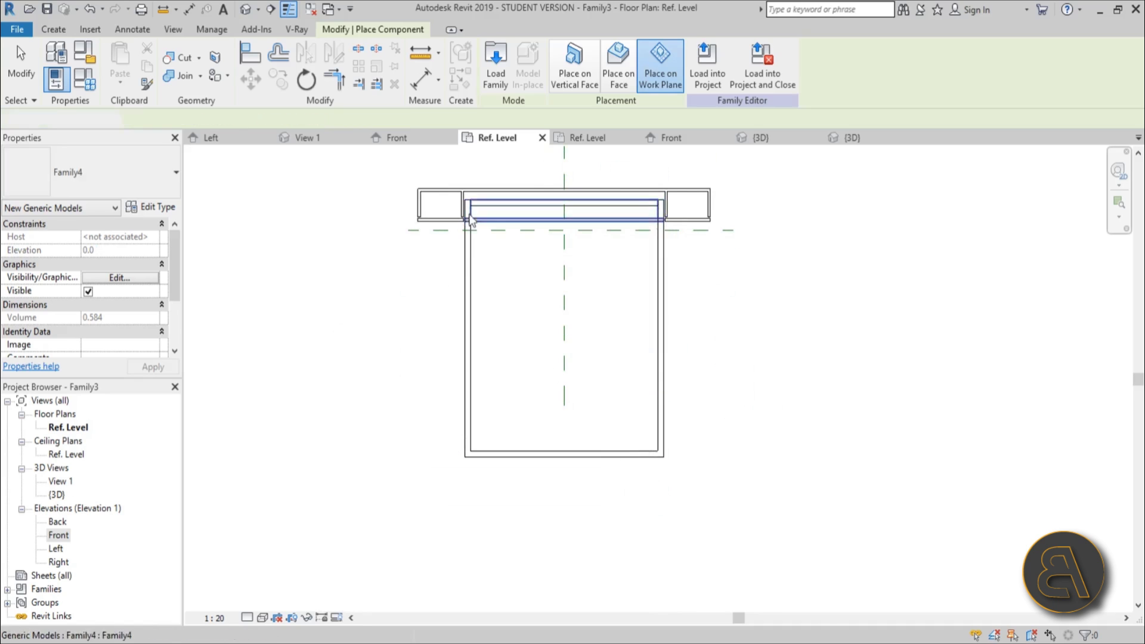
{"action": "key", "text": "Escape"}
- Nudge the flat panel back into the housing until its rear edge sits close to the back wall
{"action": "scroll", "coordinate": [471, 220], "scroll_direction": "up", "scroll_amount": 4}
{"action": "left_click", "coordinate": [583, 238]}
{"action": "key", "text": "Escape"}
{"action": "left_click", "coordinate": [457, 322]}
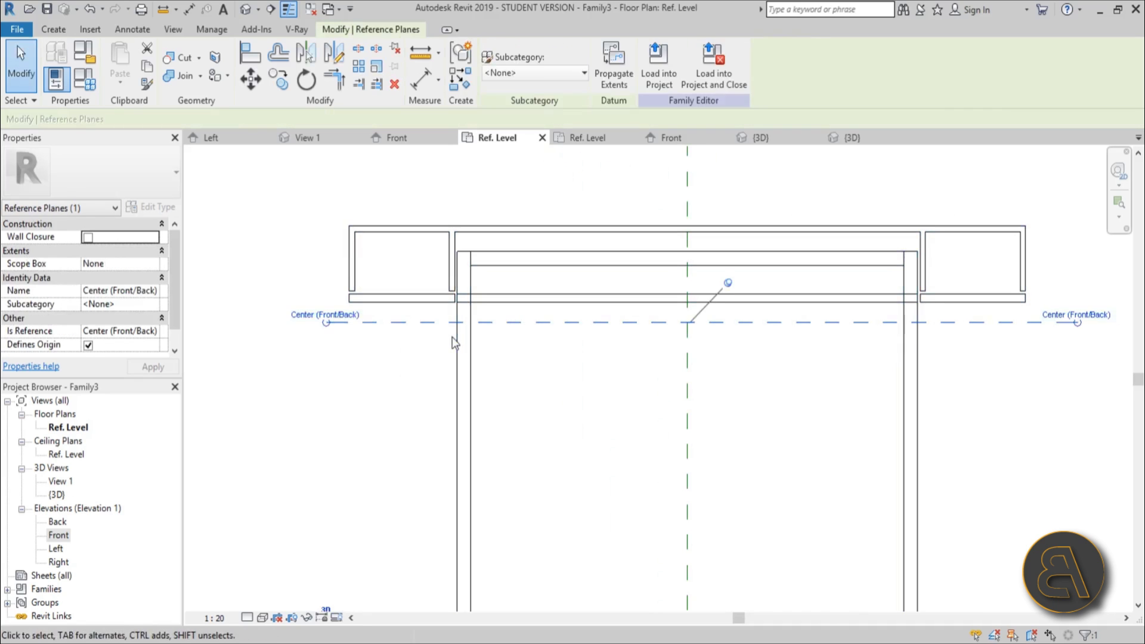
{"action": "left_click", "coordinate": [456, 342]}
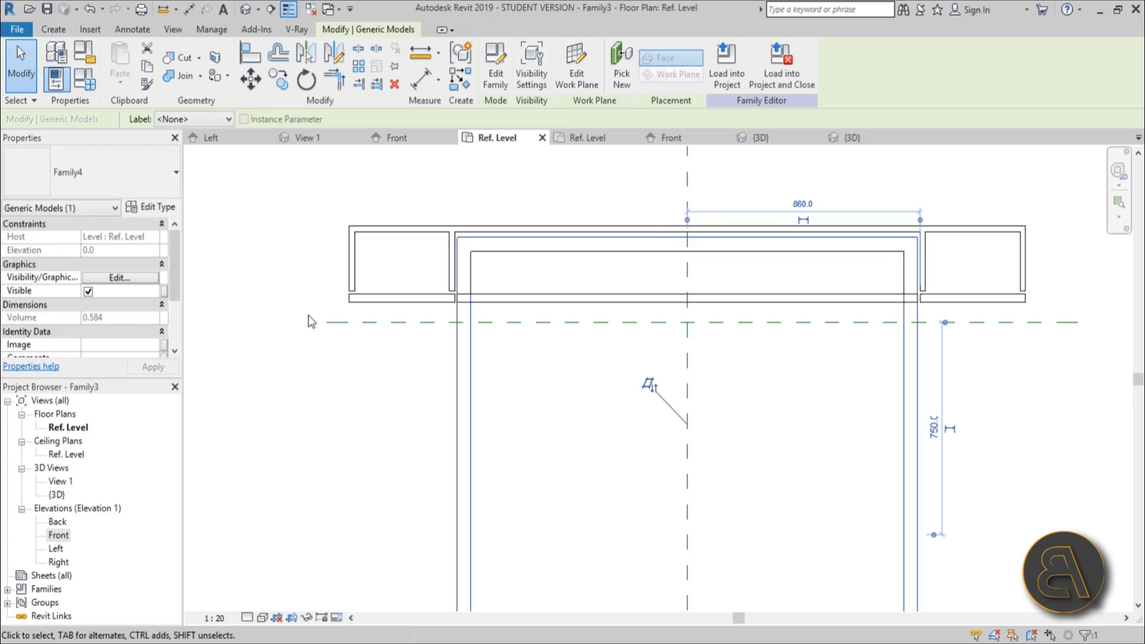
{"action": "key", "text": "Up"}
{"action": "left_click", "coordinate": [293, 321]}
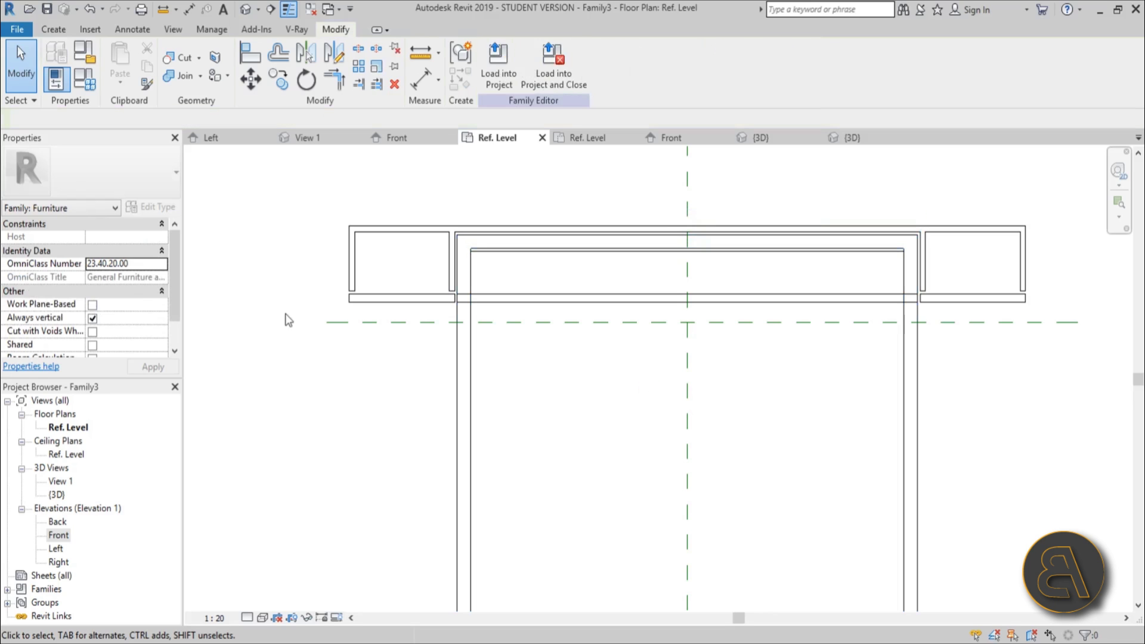
- Delete the vertical panel from the housing in the 3D view, keeping the flat panel
{"action": "left_click", "coordinate": [245, 9]}
{"action": "middle_click_drag", "start_coordinate": [603, 392], "coordinate": [694, 513], "text": "shift"}
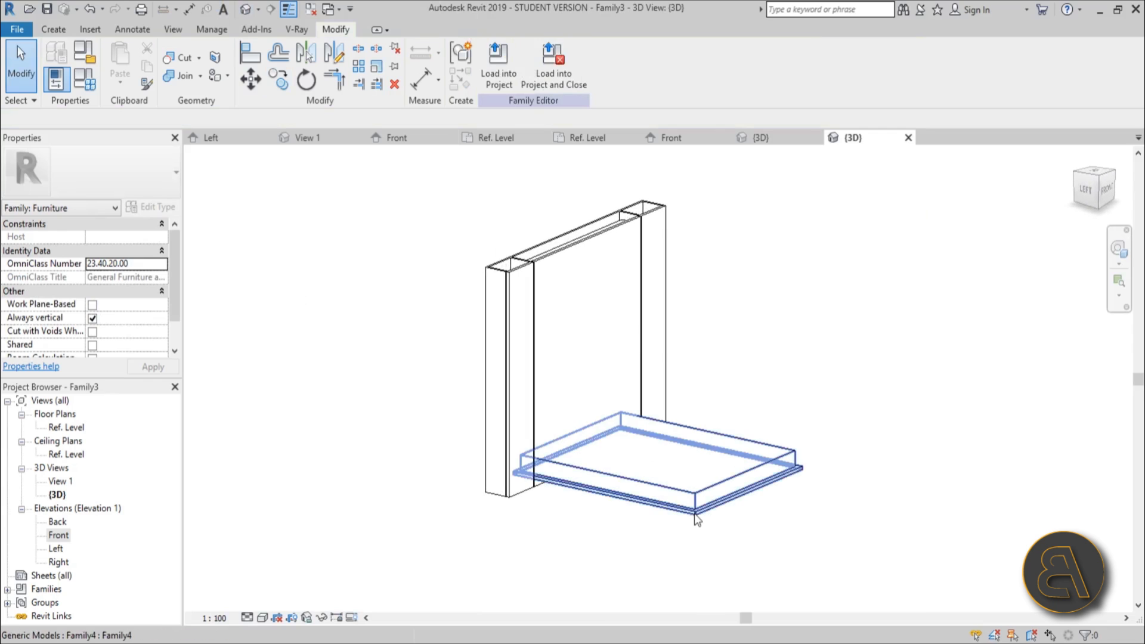
{"action": "left_click", "coordinate": [600, 233]}
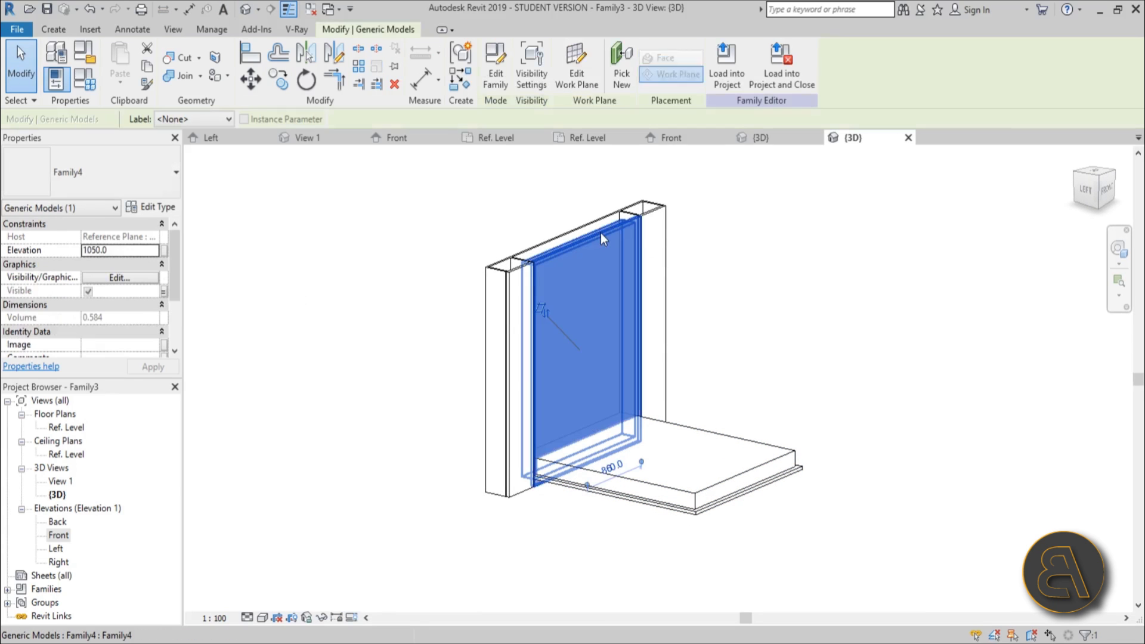
{"action": "key", "text": "Delete"}
{"action": "middle_click_drag", "start_coordinate": [667, 420], "coordinate": [674, 391], "text": "shift"}
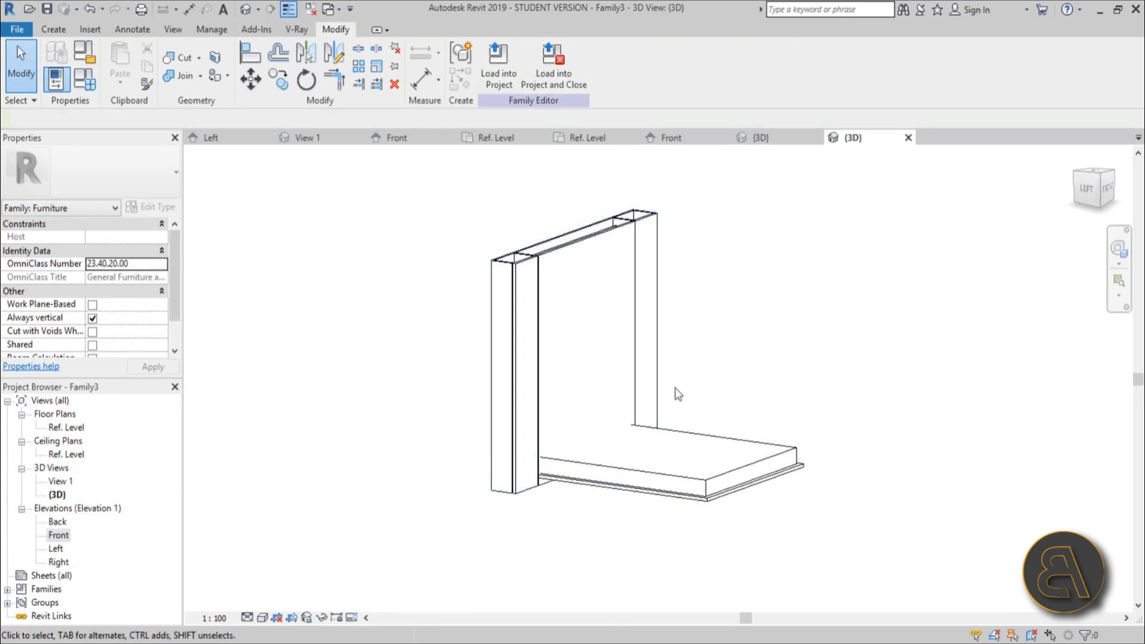
- Associate the flat panel's Visible property with a new type-based family parameter named "down"
{"action": "left_click", "coordinate": [668, 477]}
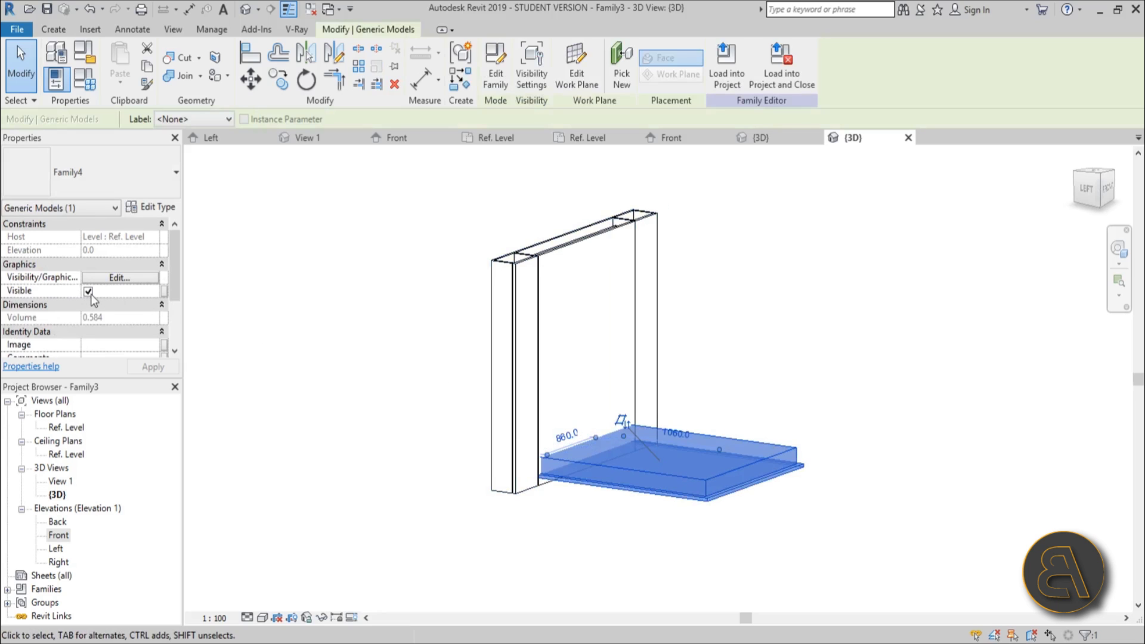
{"action": "left_click", "coordinate": [165, 291]}
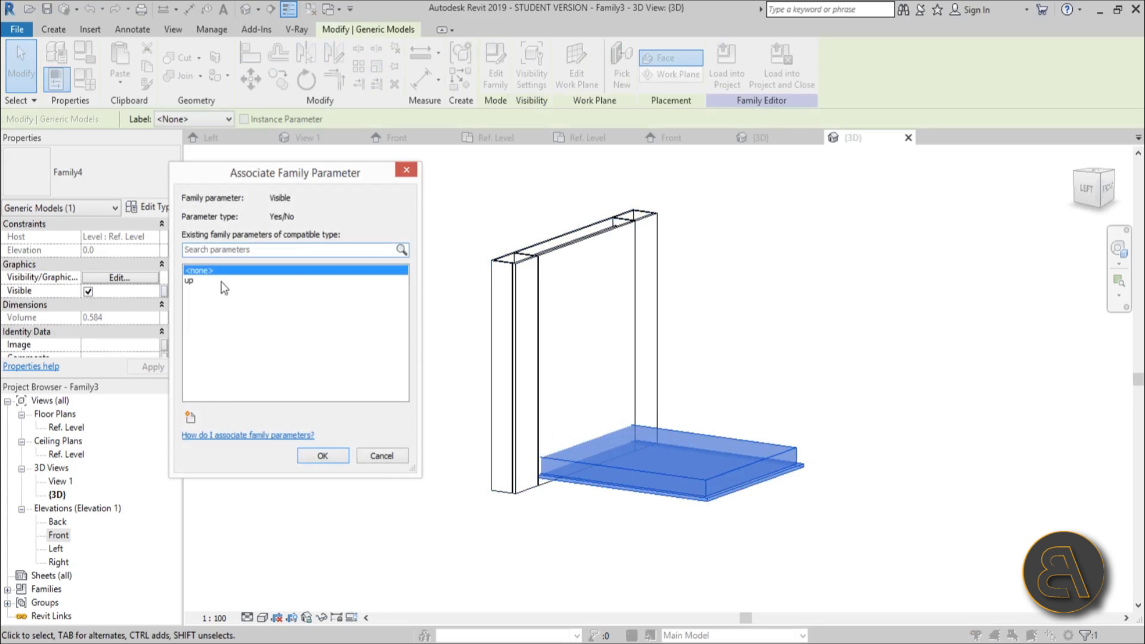
{"action": "left_click", "coordinate": [191, 418]}
{"action": "type", "text": "down"}
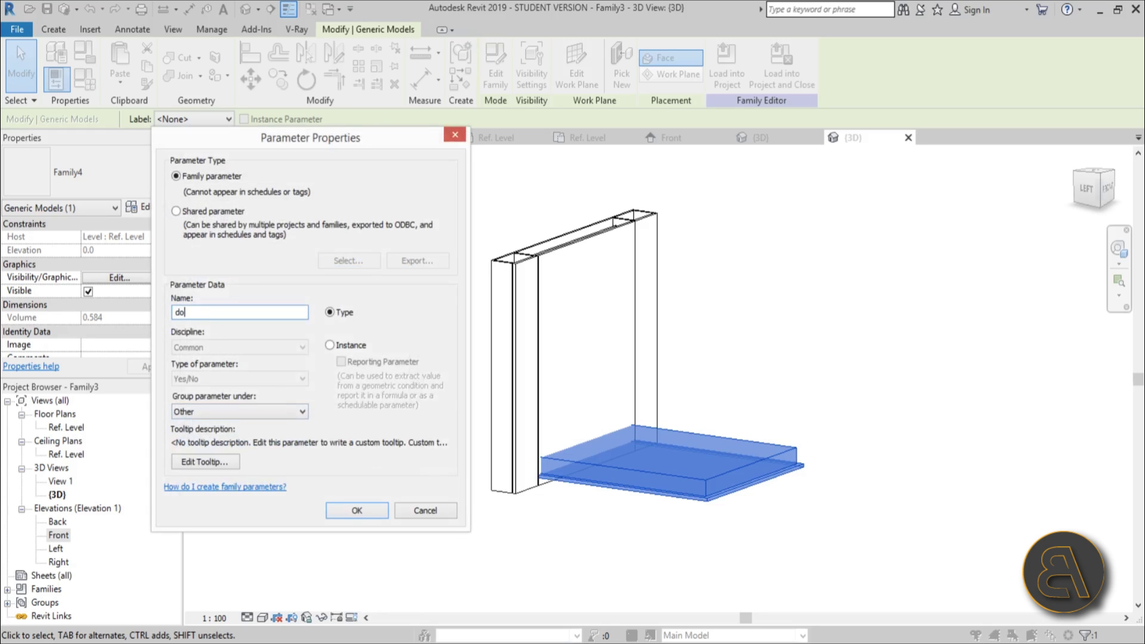
{"action": "left_click", "coordinate": [365, 512]}
{"action": "left_click", "coordinate": [323, 456]}
{"action": "left_click", "coordinate": [593, 525]}
- Create a family type named "Bed up" with the down parameter off and the up parameter on
{"action": "middle_click_drag", "start_coordinate": [593, 525], "coordinate": [558, 534], "text": "shift"}
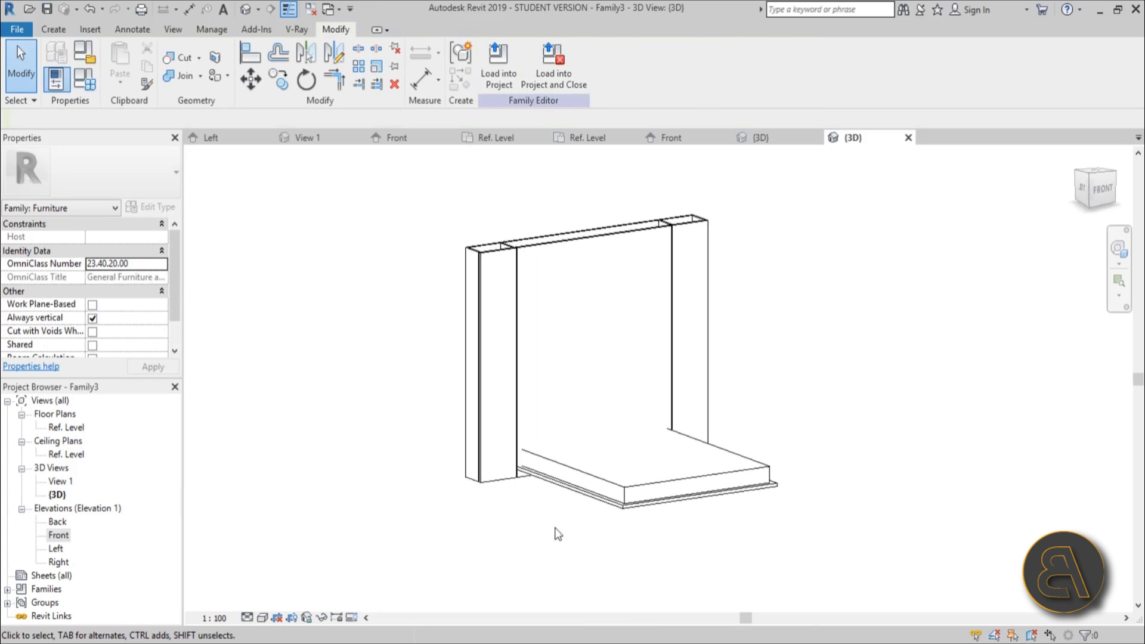
{"action": "left_click", "coordinate": [87, 89]}
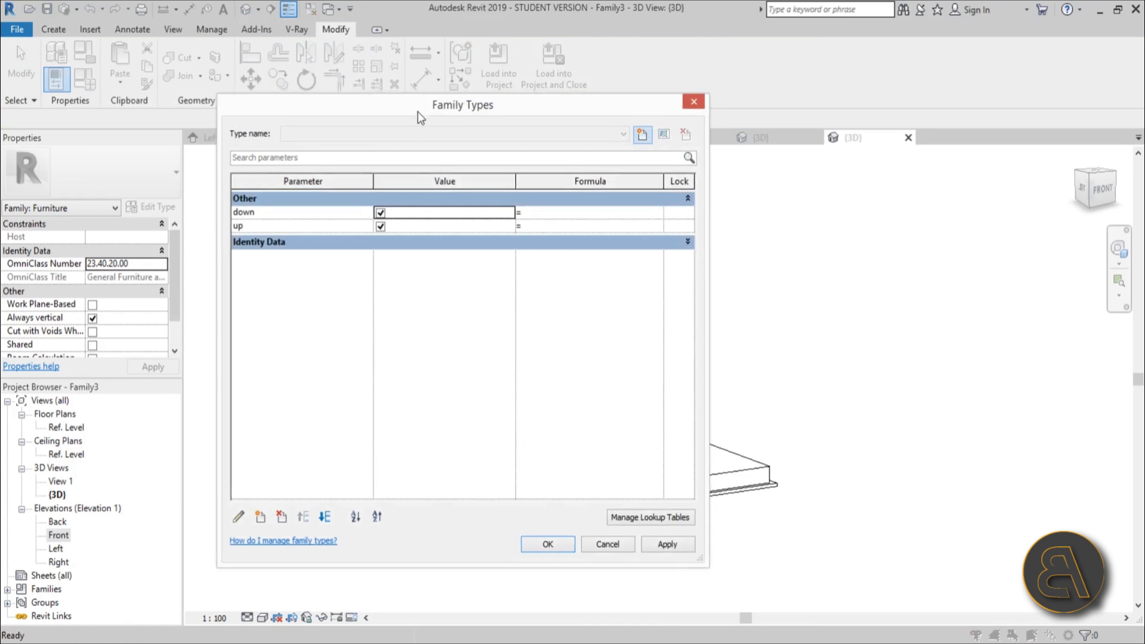
{"action": "left_click_drag", "start_coordinate": [418, 112], "coordinate": [394, 121]}
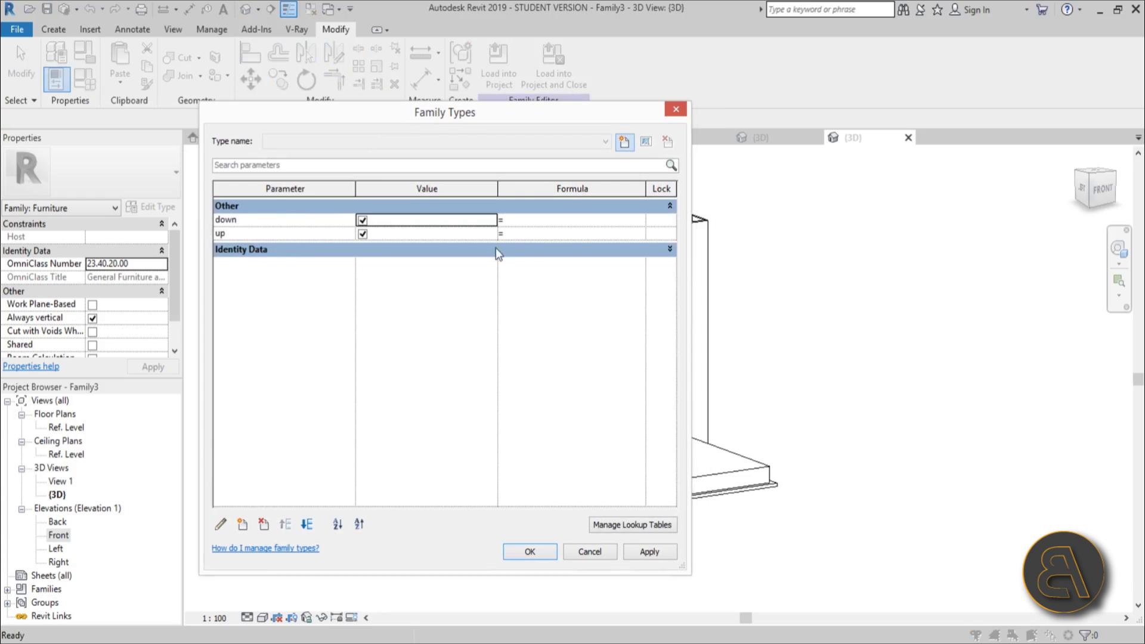
{"action": "left_click", "coordinate": [623, 143]}
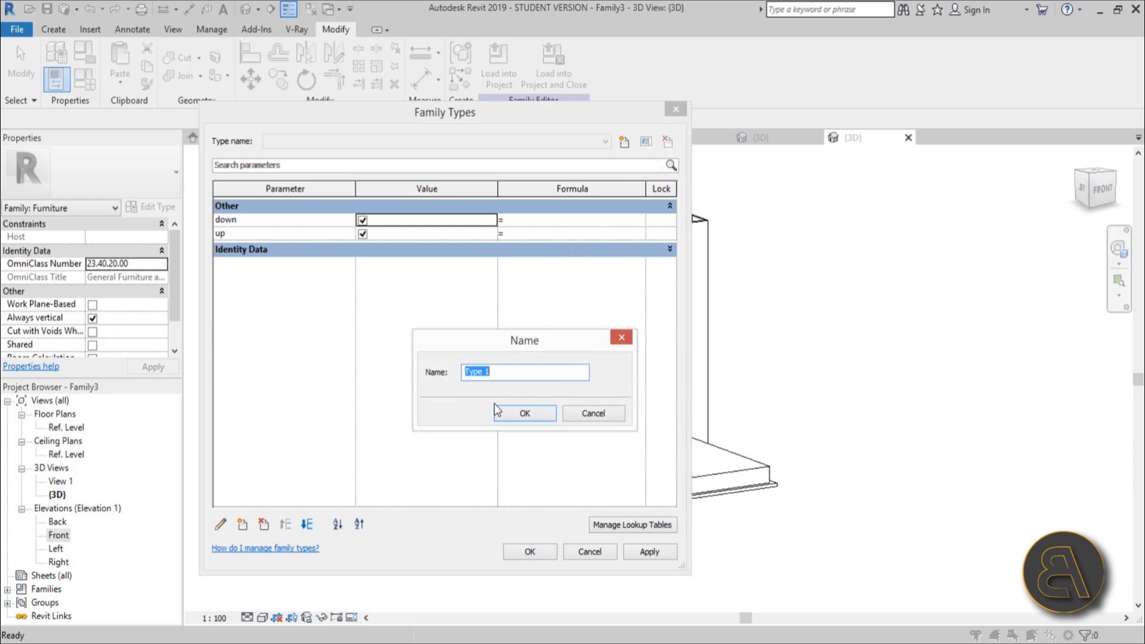
{"action": "type", "text": "BE"}
{"action": "key", "text": "BackSpace"}
{"action": "type", "text": "Bed"}
{"action": "left_click", "coordinate": [520, 414]}
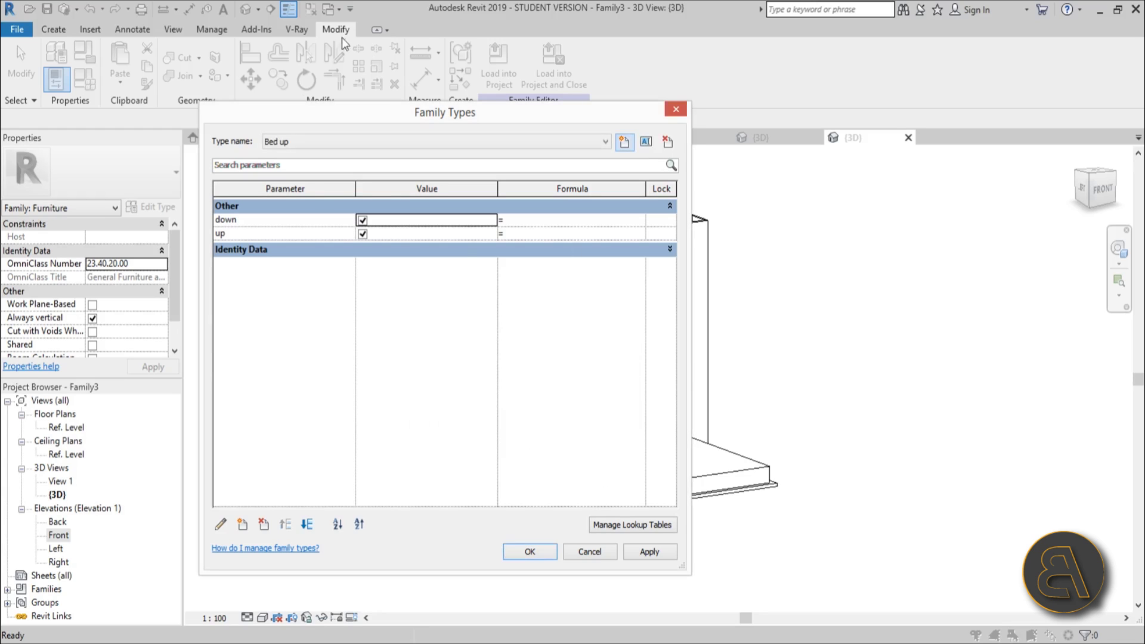
{"action": "left_click", "coordinate": [362, 220]}
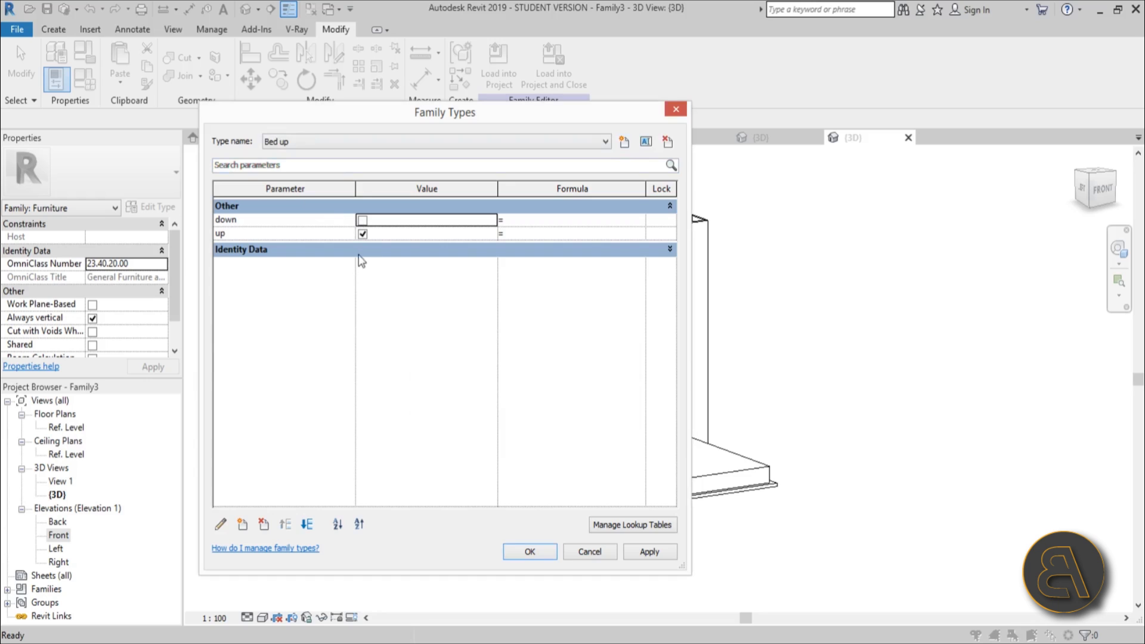
- Create a second family type named "Bed down" with up off and down on, and apply the family types
{"action": "left_click", "coordinate": [625, 142]}
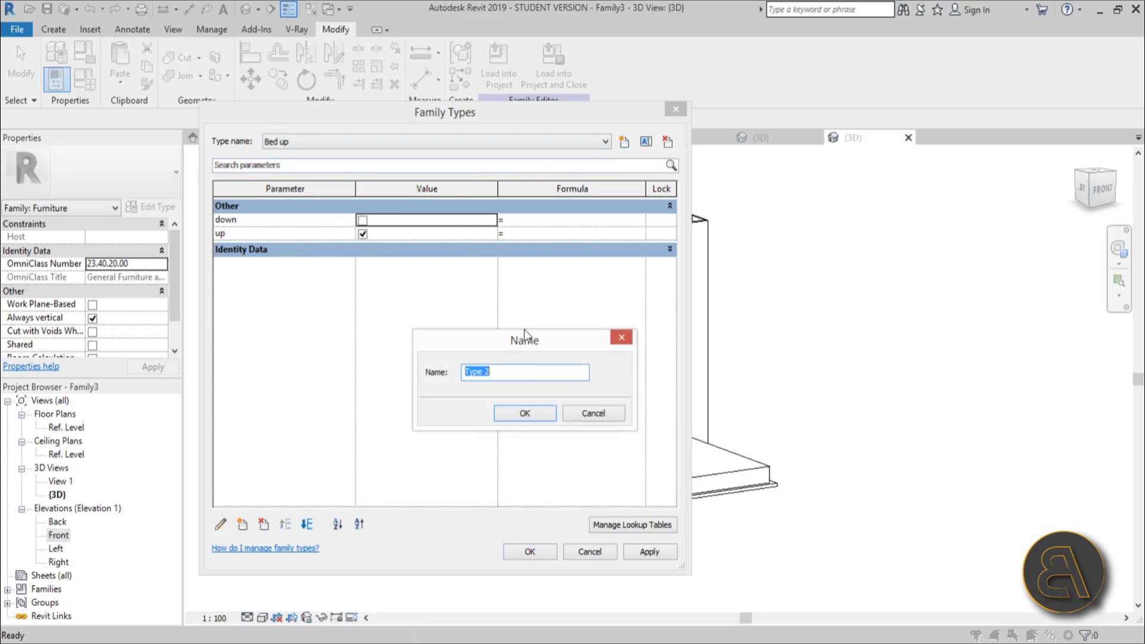
{"action": "type", "text": "Bed down"}
{"action": "left_click", "coordinate": [527, 416]}
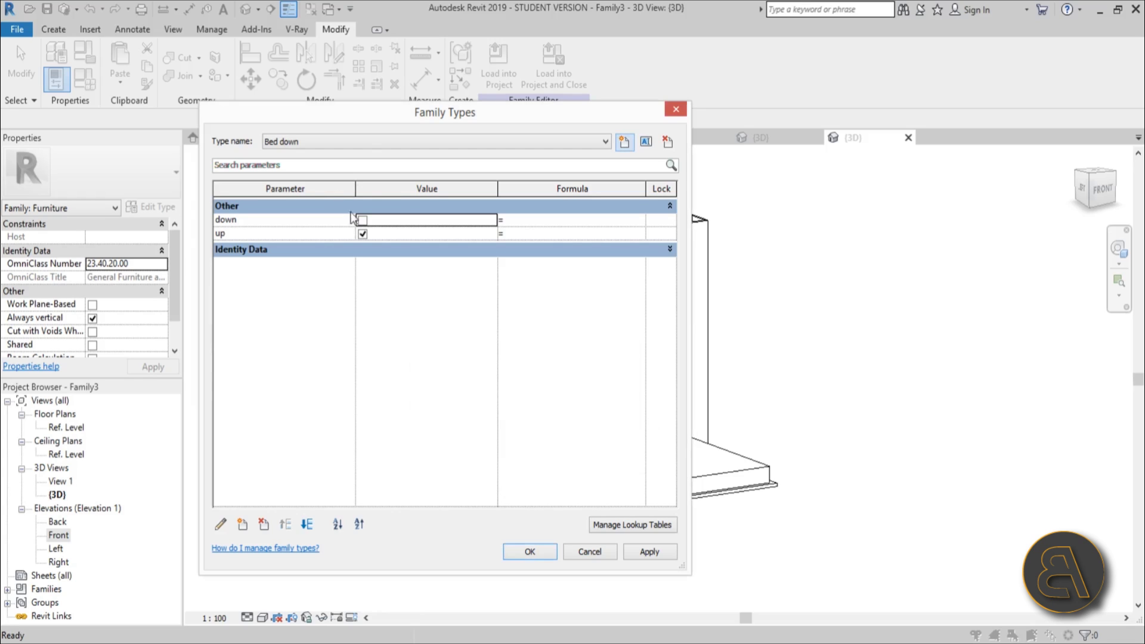
{"action": "left_click", "coordinate": [363, 234]}
{"action": "left_click", "coordinate": [363, 220]}
{"action": "left_click", "coordinate": [663, 553]}
{"action": "left_click", "coordinate": [531, 553]}
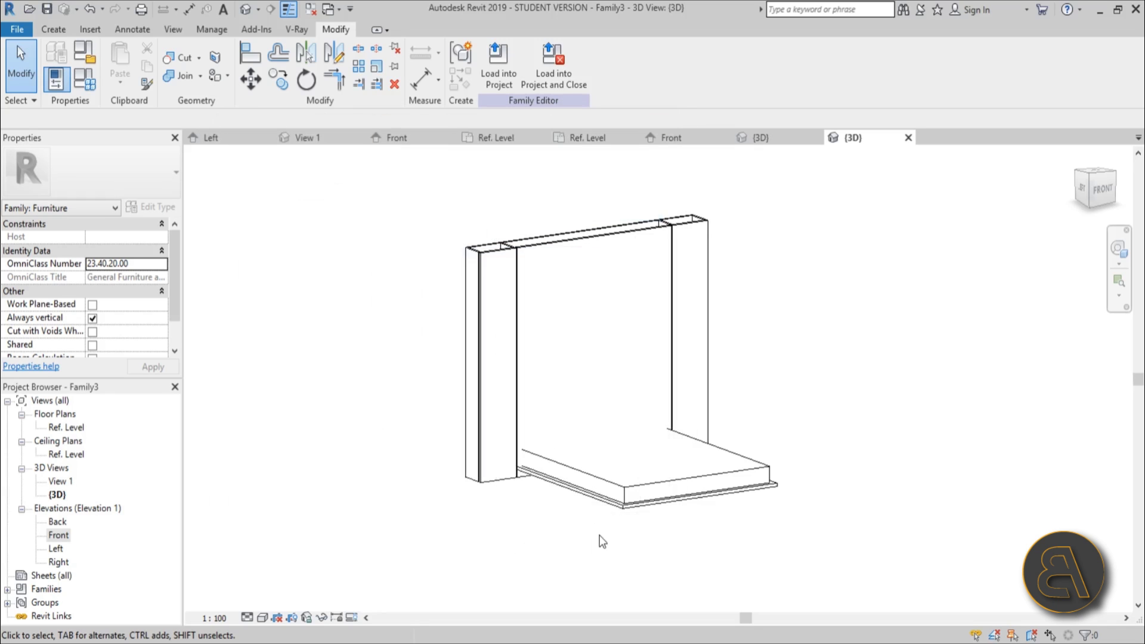
- Assign the Birch material to the 2100 mm high extrusion of the side compartment in the 3D view
{"action": "middle_click_drag", "start_coordinate": [493, 371], "coordinate": [671, 396], "text": "shift"}
{"action": "left_click", "coordinate": [485, 291]}
{"action": "left_click", "coordinate": [152, 333]}
{"action": "left_click", "coordinate": [152, 332]}
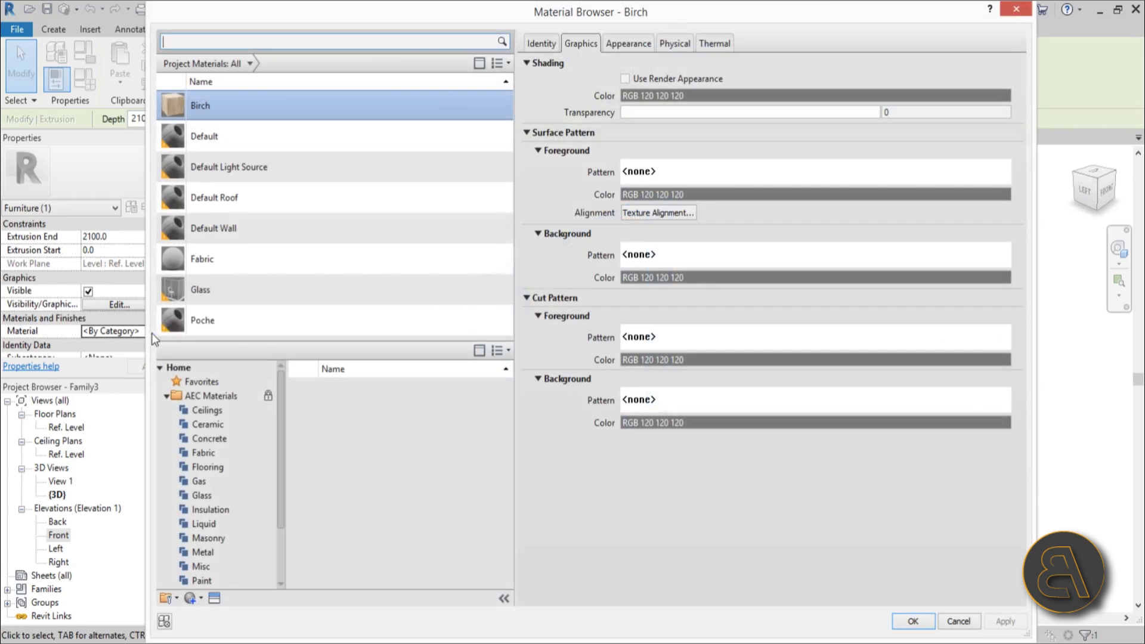
{"action": "double_click", "coordinate": [223, 103]}
{"action": "left_click", "coordinate": [377, 472]}
{"action": "middle_click_drag", "start_coordinate": [377, 472], "coordinate": [534, 412], "text": "shift"}
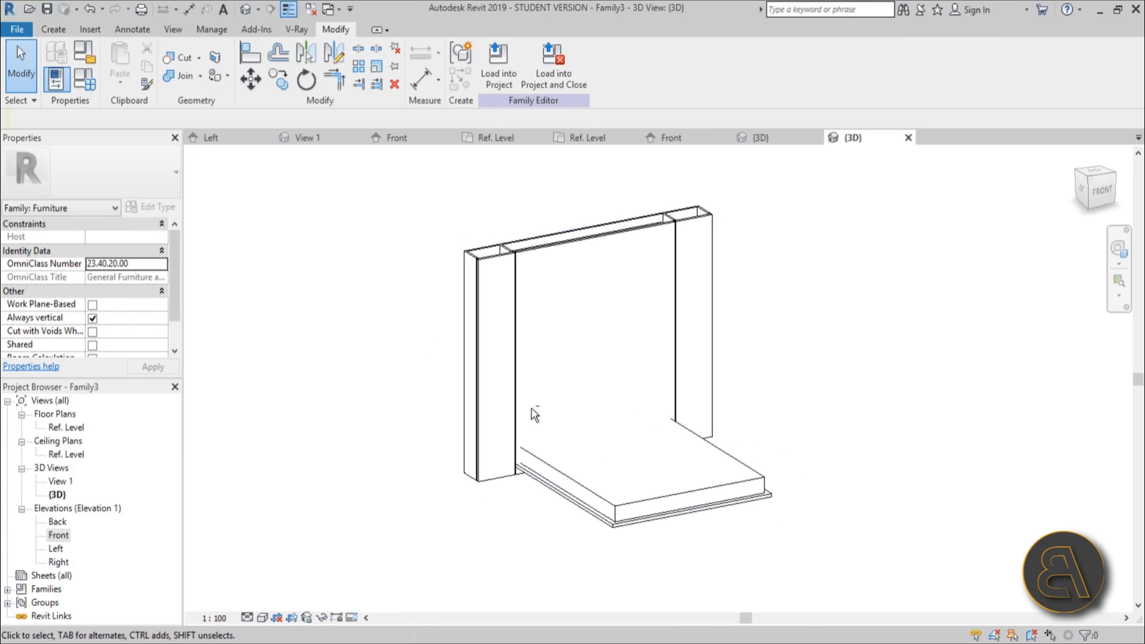
- Make "Bed up" the family's current type and apply it
{"action": "left_click", "coordinate": [87, 57]}
{"action": "left_click", "coordinate": [519, 179]}
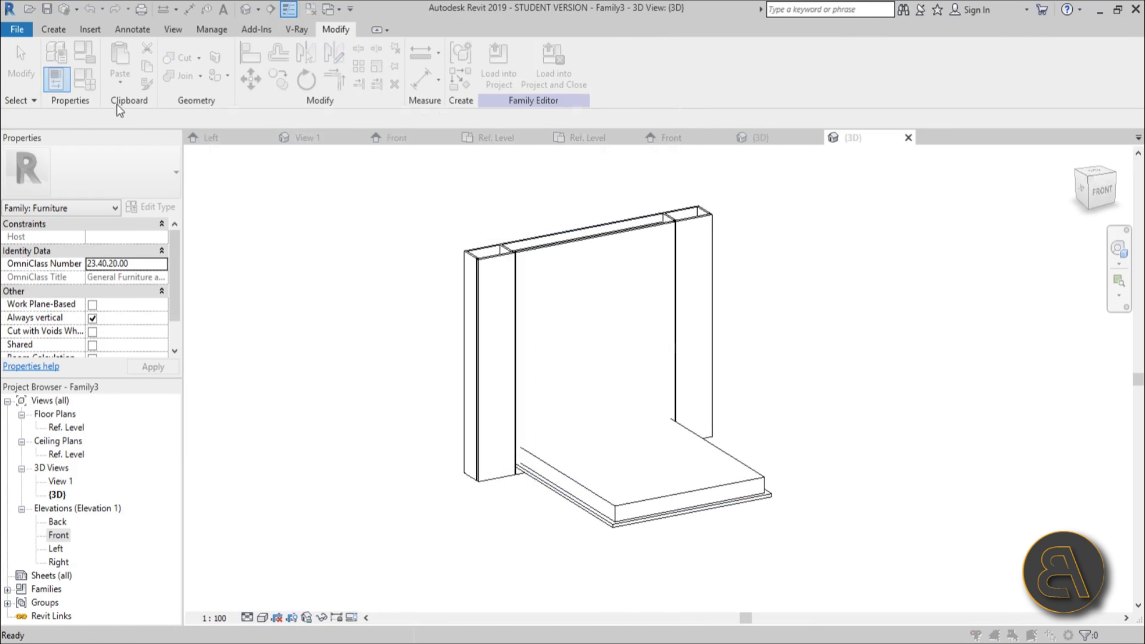
{"action": "left_click", "coordinate": [345, 143]}
{"action": "left_click", "coordinate": [332, 163]}
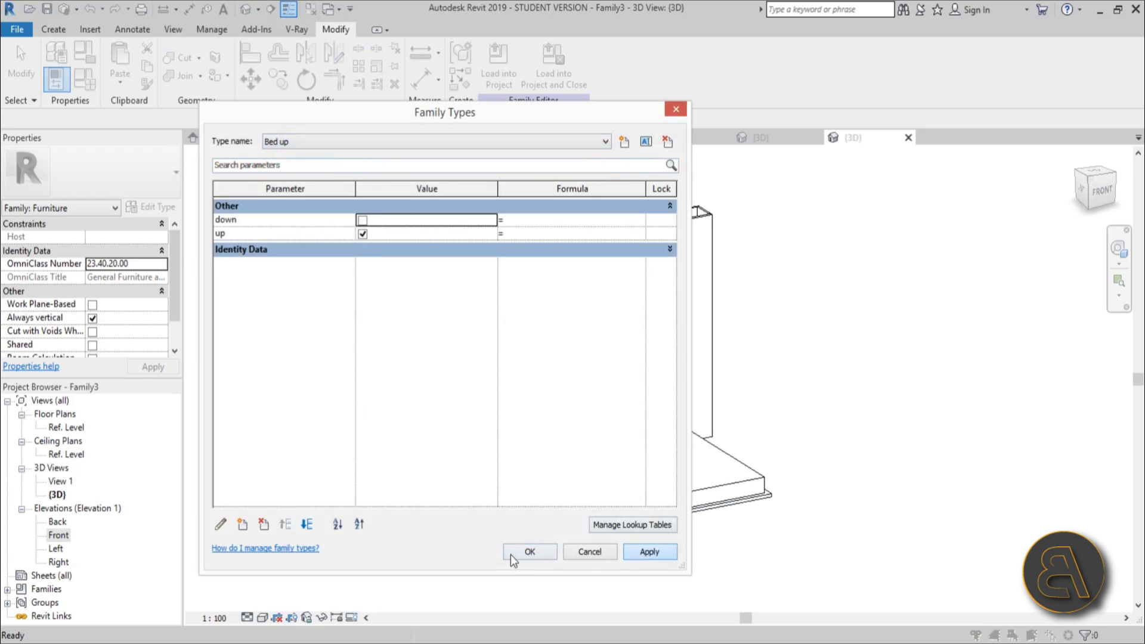
{"action": "left_click", "coordinate": [511, 554]}
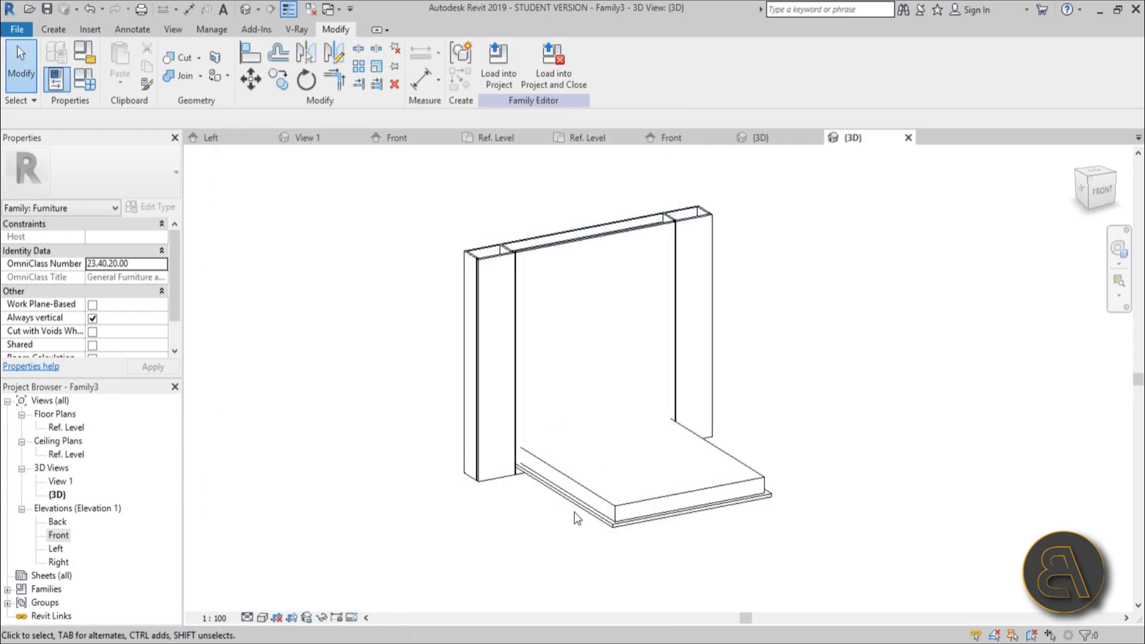
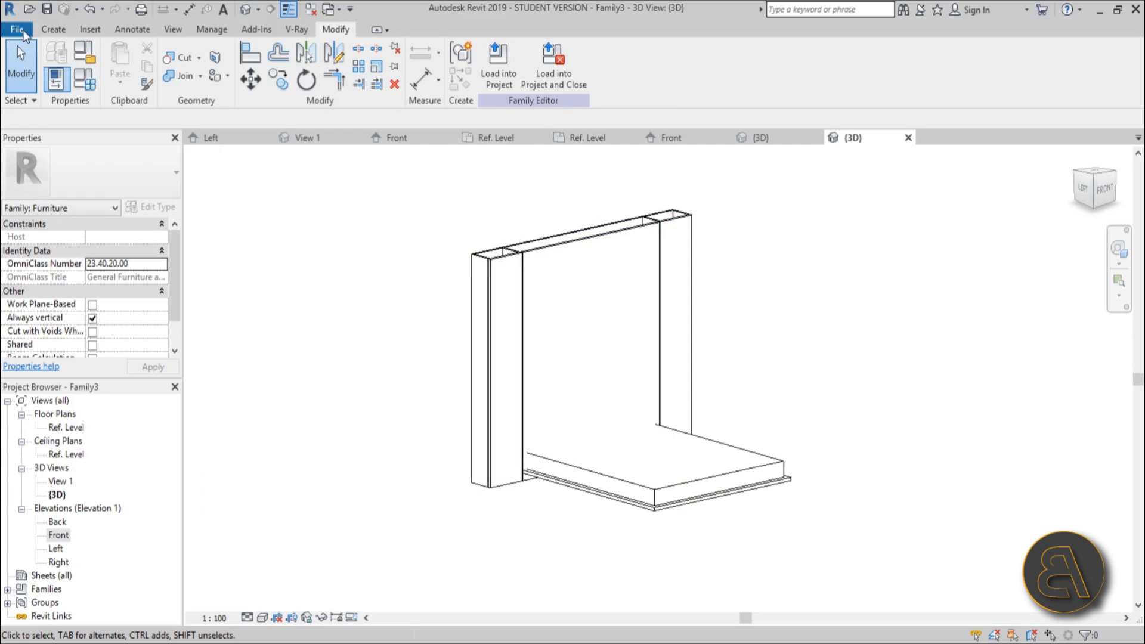
- Create a new project, choosing a template other than the preset Construction Template
{"action": "left_click", "coordinate": [18, 29]}
{"action": "mouse_move", "coordinate": [46, 89]}
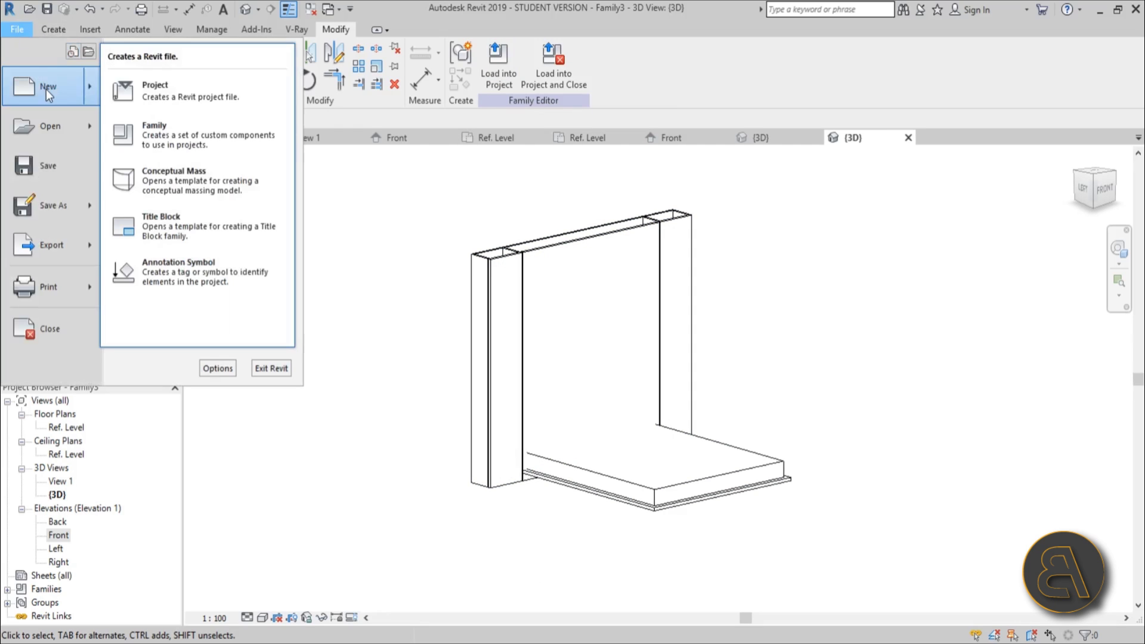
{"action": "left_click", "coordinate": [143, 91]}
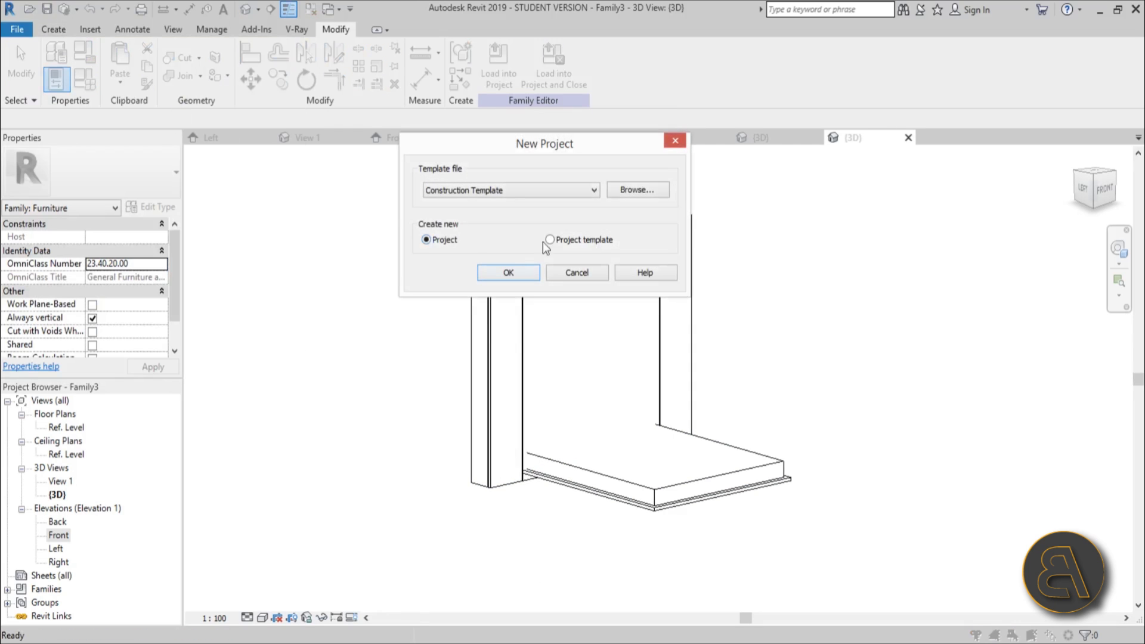
{"action": "left_click", "coordinate": [496, 191]}
{"action": "left_click", "coordinate": [468, 213]}
{"action": "left_click", "coordinate": [506, 275]}
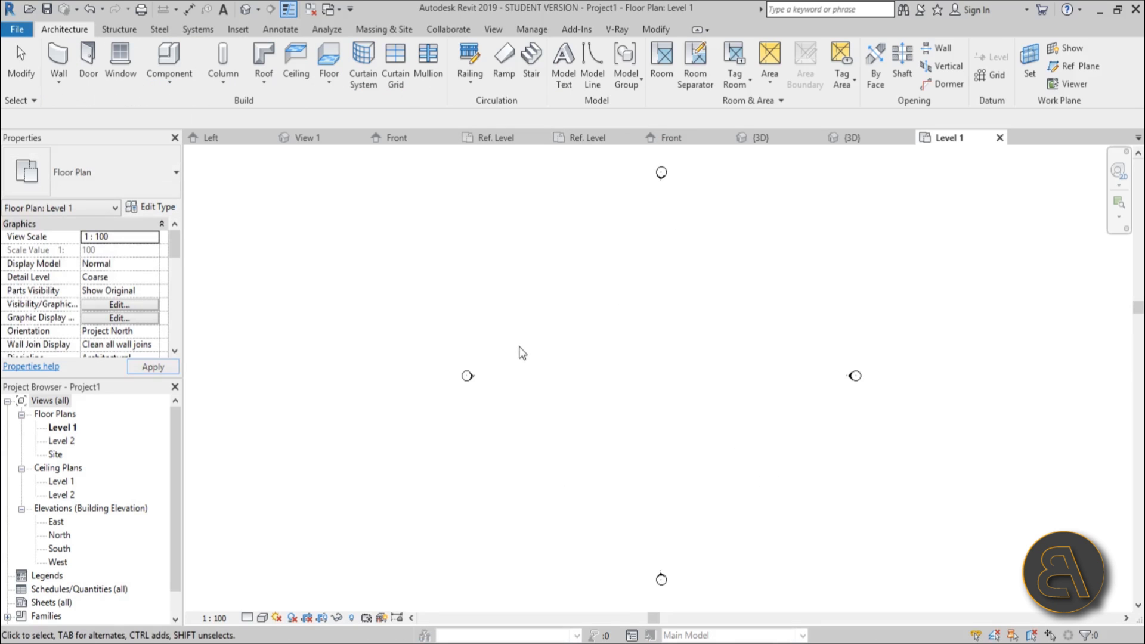
- Draw one straight horizontal Generic - 200mm wall with an unconnected height of 8000 in the Level 1 plan
{"action": "key", "text": "w"}
{"action": "key", "text": "a"}
{"action": "left_click", "coordinate": [417, 345]}
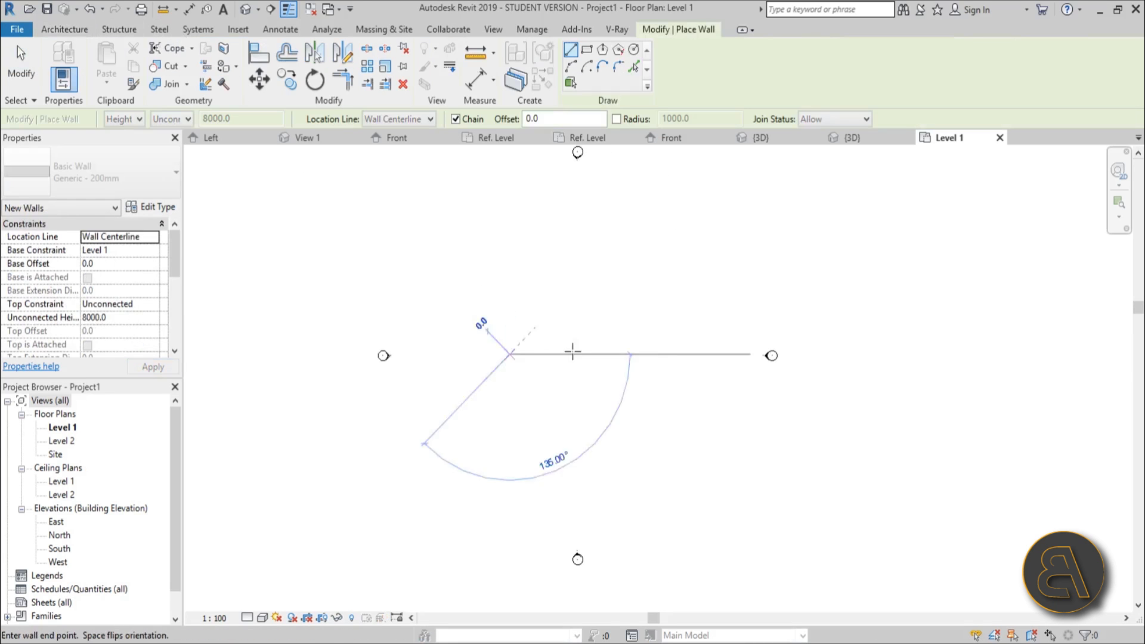
{"action": "left_click", "coordinate": [698, 345]}
{"action": "key", "text": "Escape"}
{"action": "key", "text": "Escape"}
{"action": "scroll", "coordinate": [637, 370], "scroll_direction": "up", "scroll_amount": 2}
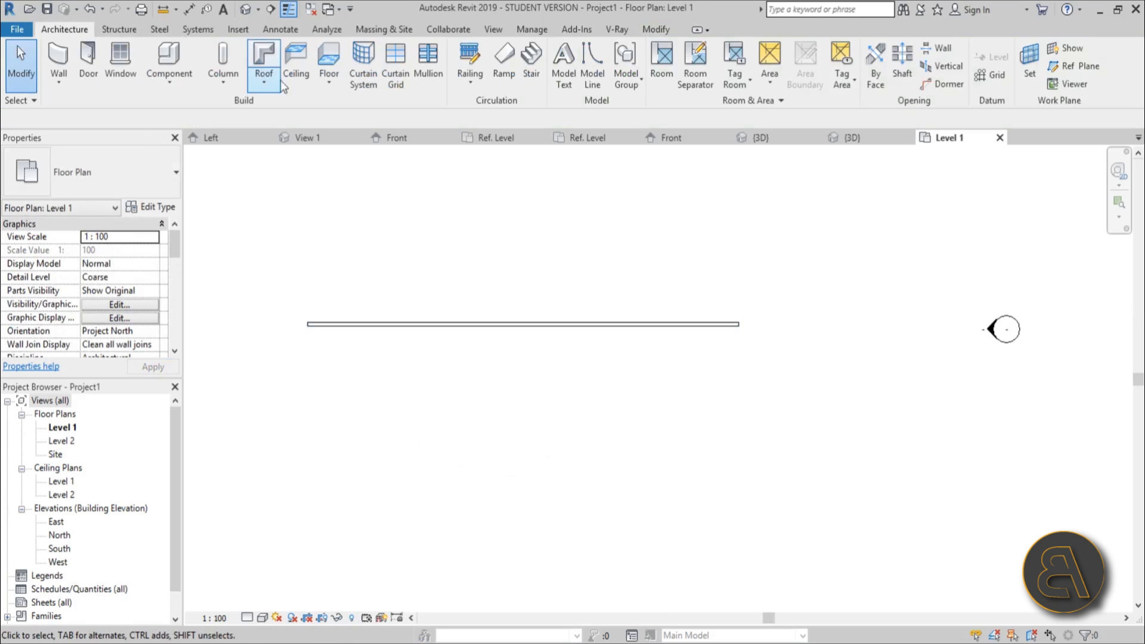
- Return to the wall-bed furniture family (Family3) and load it into Project1 only
{"action": "left_click", "coordinate": [673, 139]}
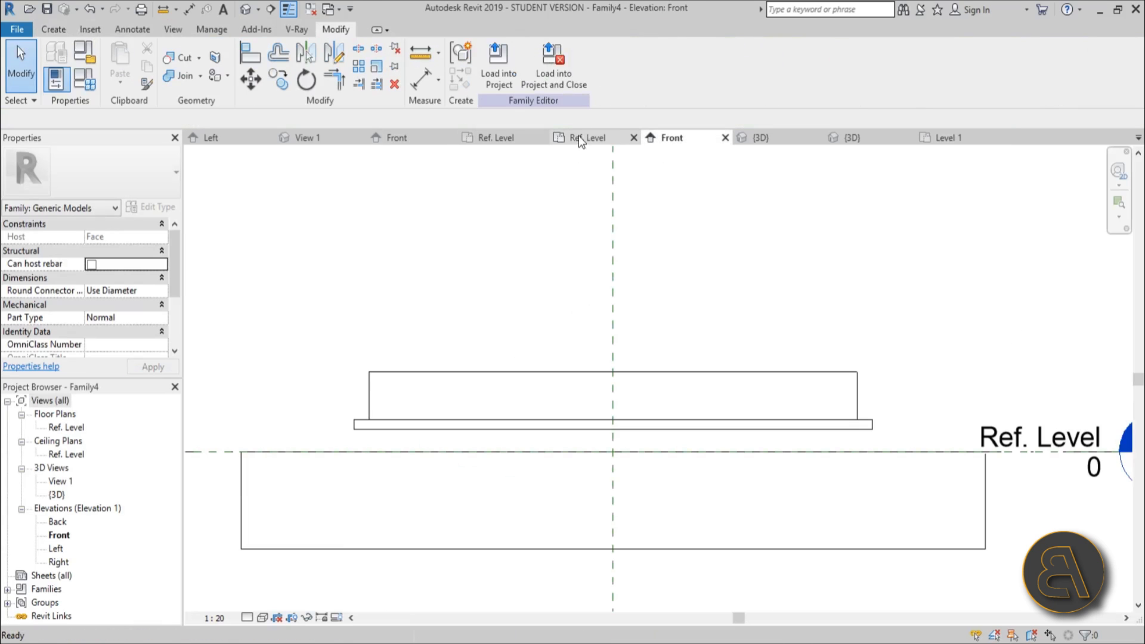
{"action": "left_click", "coordinate": [578, 136]}
{"action": "left_click", "coordinate": [503, 136]}
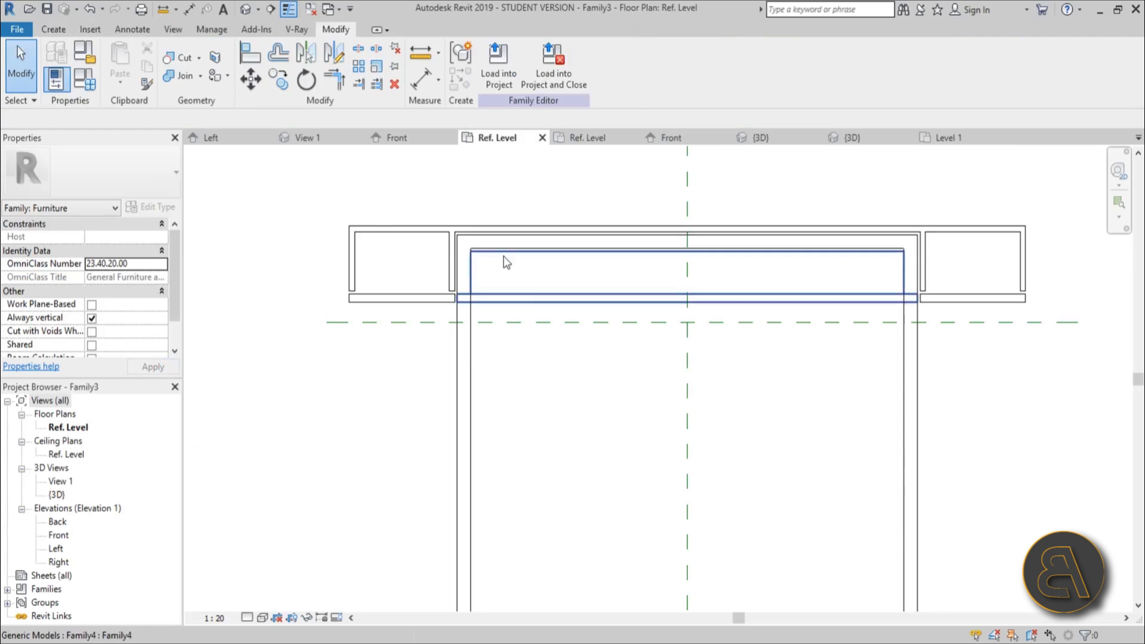
{"action": "scroll", "coordinate": [519, 269], "scroll_direction": "down", "scroll_amount": 3}
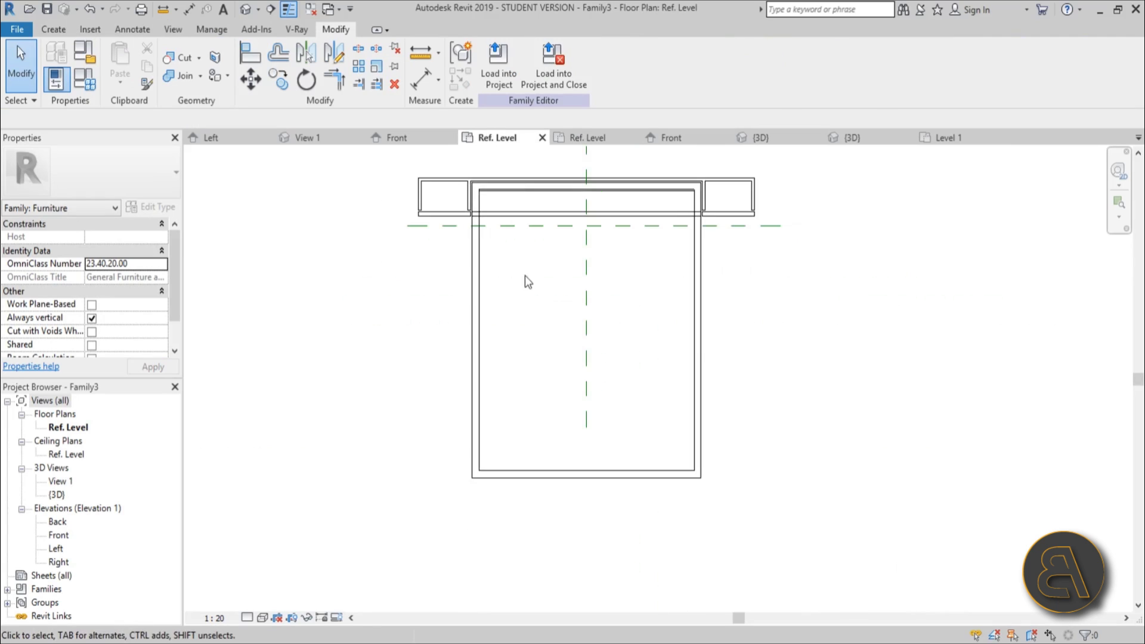
{"action": "left_click", "coordinate": [498, 78]}
{"action": "left_click", "coordinate": [480, 260]}
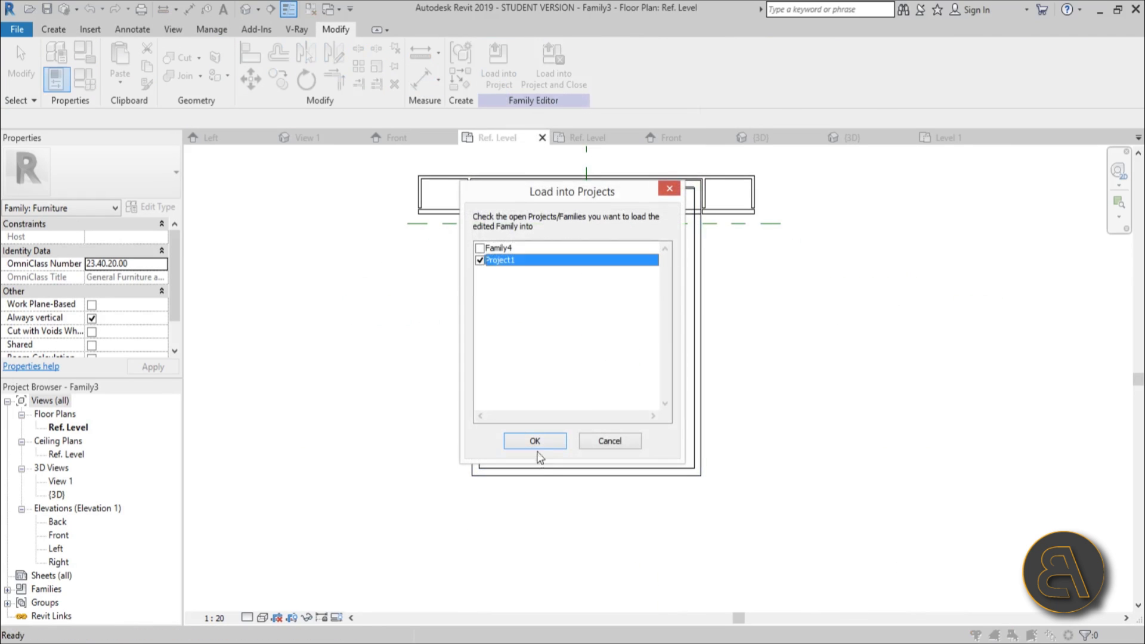
{"action": "left_click", "coordinate": [535, 441]}
- Place one "Bed up" instance below the wall in the Level 1 plan and align its back with the wall's face
{"action": "scroll", "coordinate": [507, 340], "scroll_direction": "up", "scroll_amount": 6}
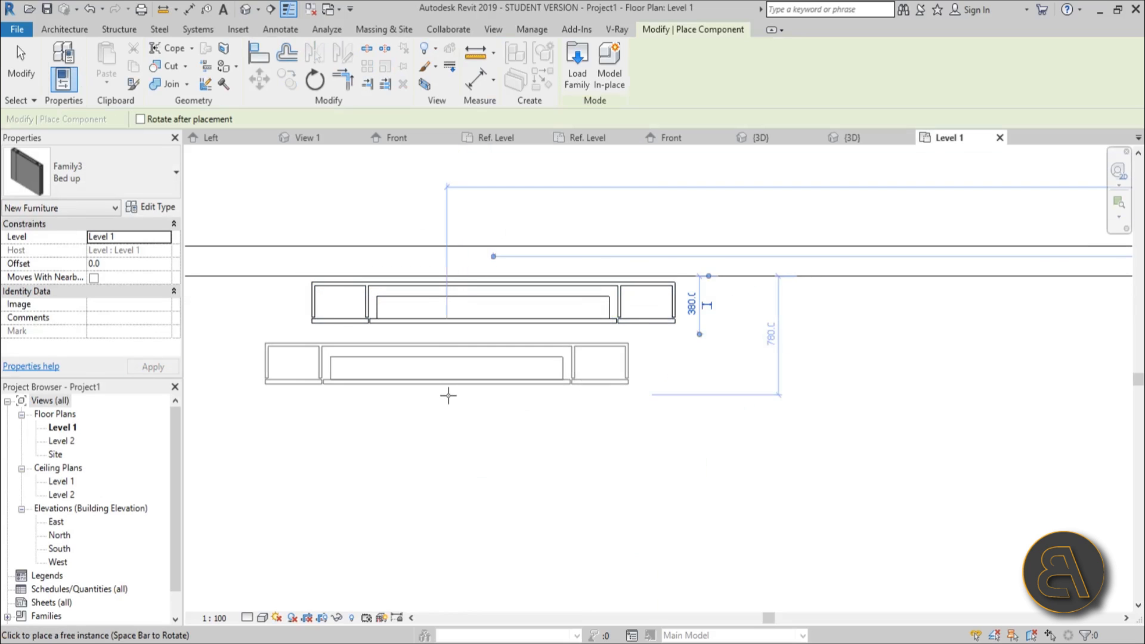
{"action": "key", "text": "Escape"}
{"action": "key", "text": "Escape"}
{"action": "key", "text": "a"}
{"action": "key", "text": "l"}
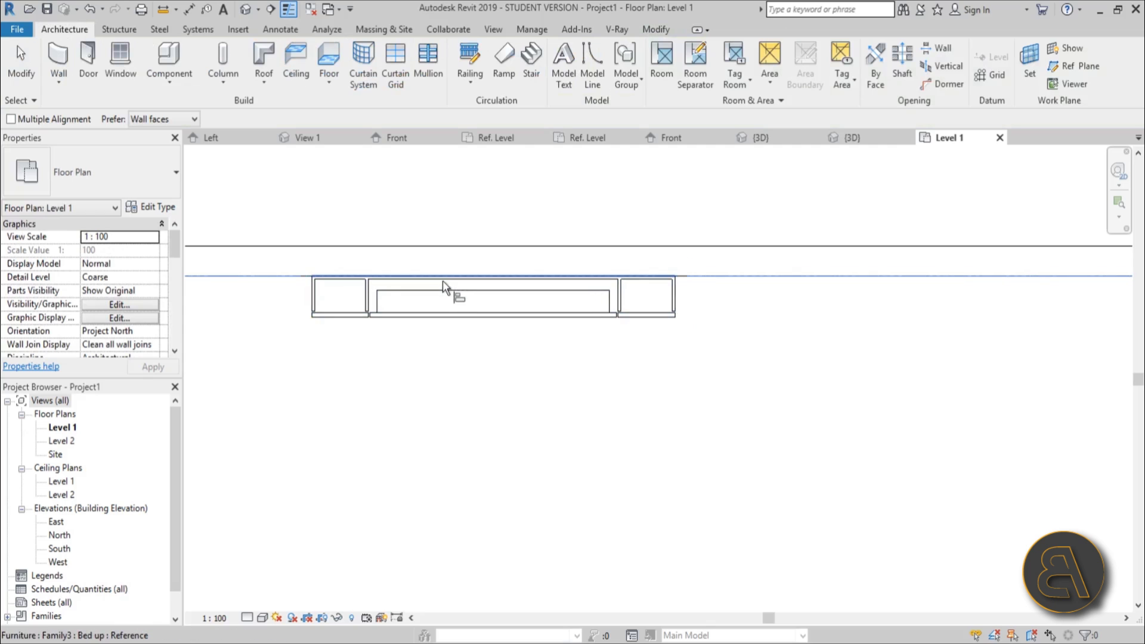
{"action": "key", "text": "Escape"}
- Open the project's default 3D view at the wall bed and set the visual style to Realistic
{"action": "left_click", "coordinate": [245, 9]}
{"action": "middle_click_drag", "start_coordinate": [663, 361], "coordinate": [870, 276], "text": "shift"}
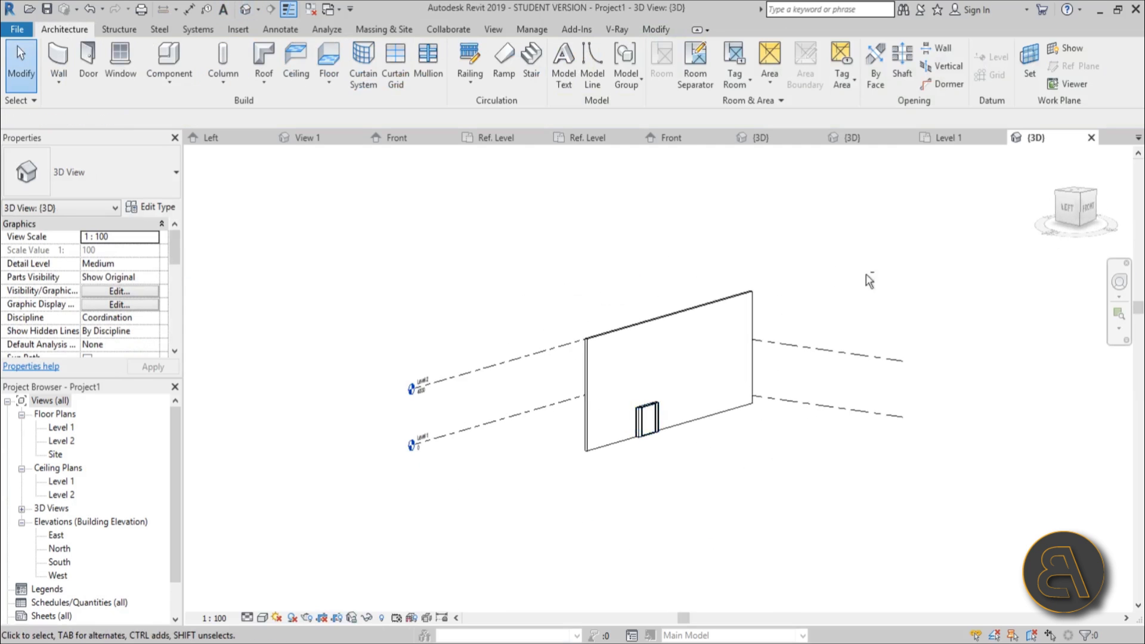
{"action": "scroll", "coordinate": [534, 358], "scroll_direction": "up", "scroll_amount": 8}
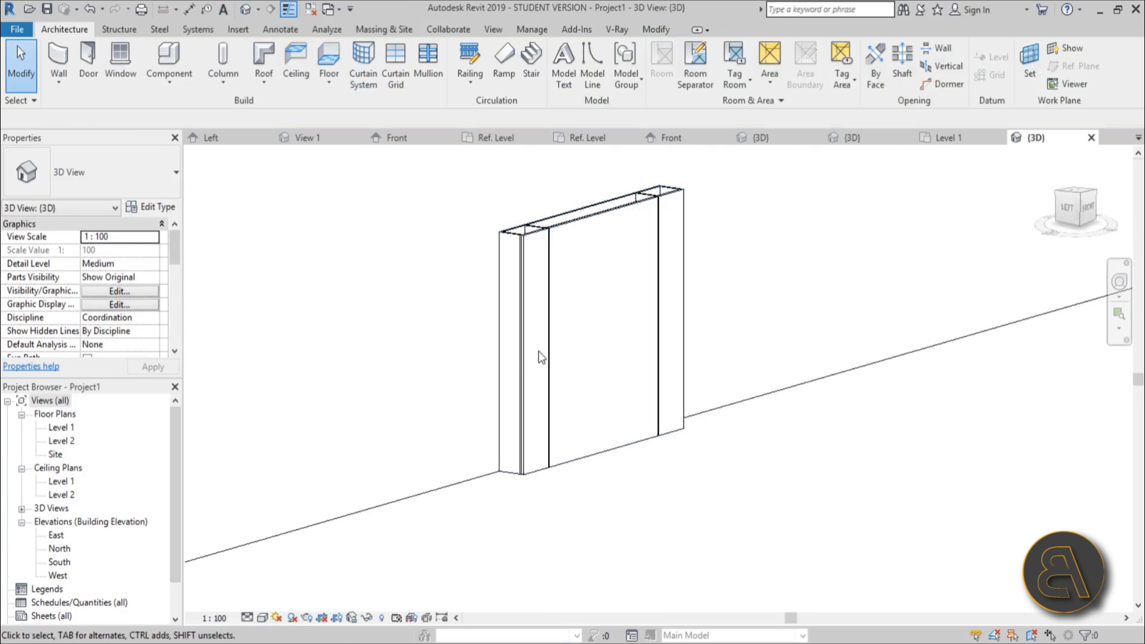
{"action": "left_click", "coordinate": [263, 618]}
{"action": "left_click", "coordinate": [287, 587]}
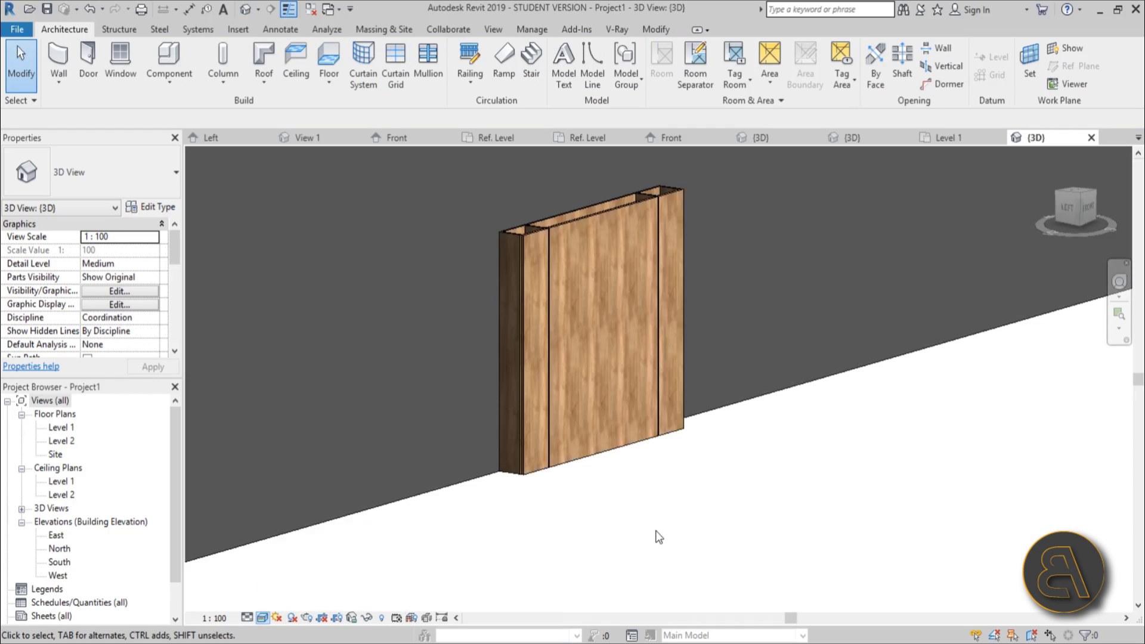
- Change the placed wall bed's type to "Bed down" and inspect the lowered bed from several angles
{"action": "middle_click_drag", "start_coordinate": [660, 534], "coordinate": [601, 534], "text": "shift"}
{"action": "left_click", "coordinate": [479, 268]}
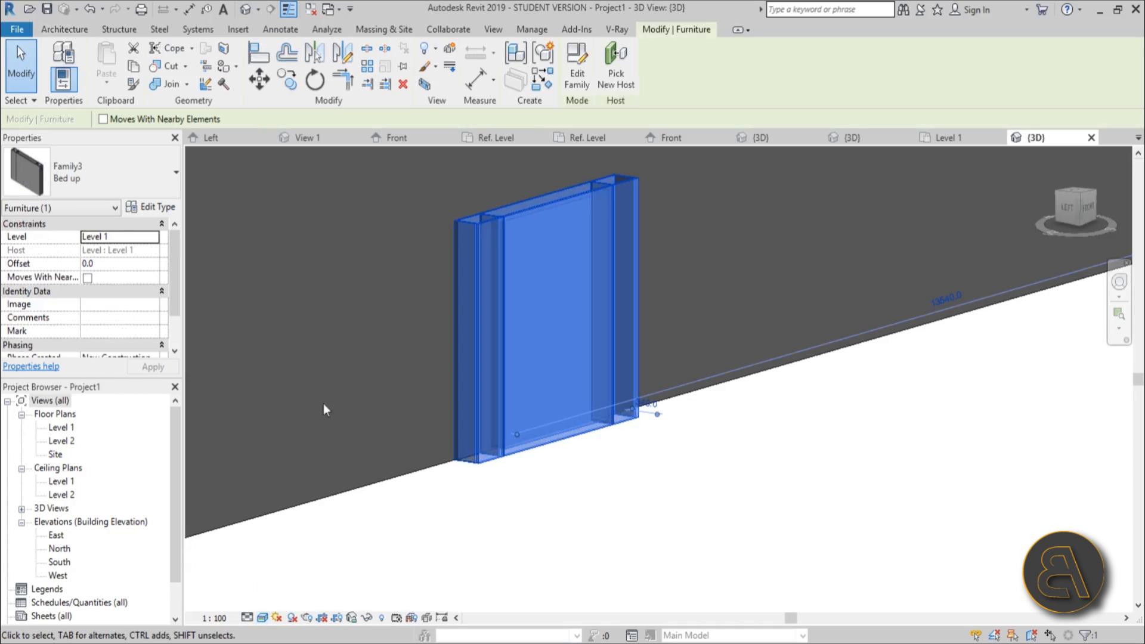
{"action": "left_click", "coordinate": [128, 182]}
{"action": "left_click", "coordinate": [101, 255]}
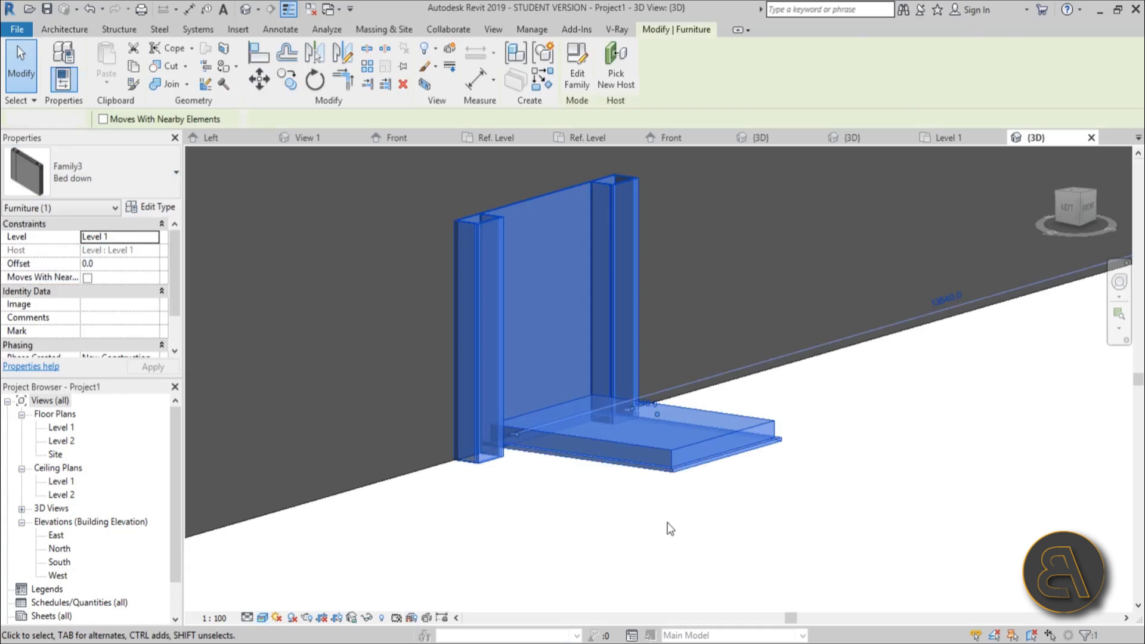
{"action": "left_click", "coordinate": [744, 573]}
{"action": "middle_click_drag", "start_coordinate": [744, 572], "coordinate": [585, 468], "text": "shift"}
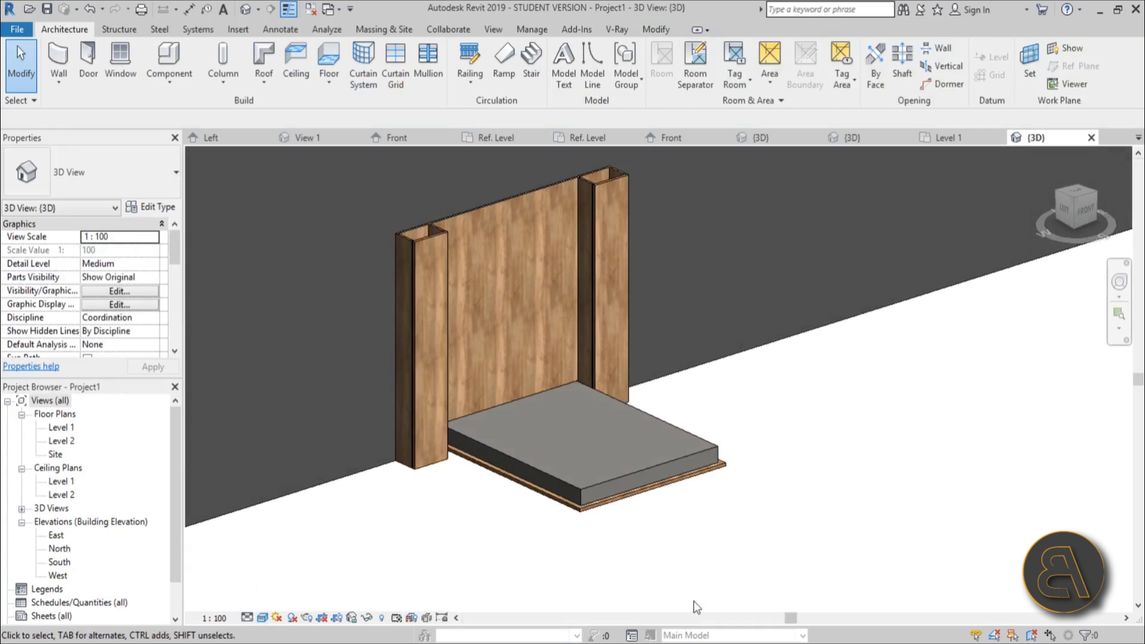
{"action": "middle_click_drag", "start_coordinate": [578, 536], "coordinate": [555, 530], "text": "shift"}
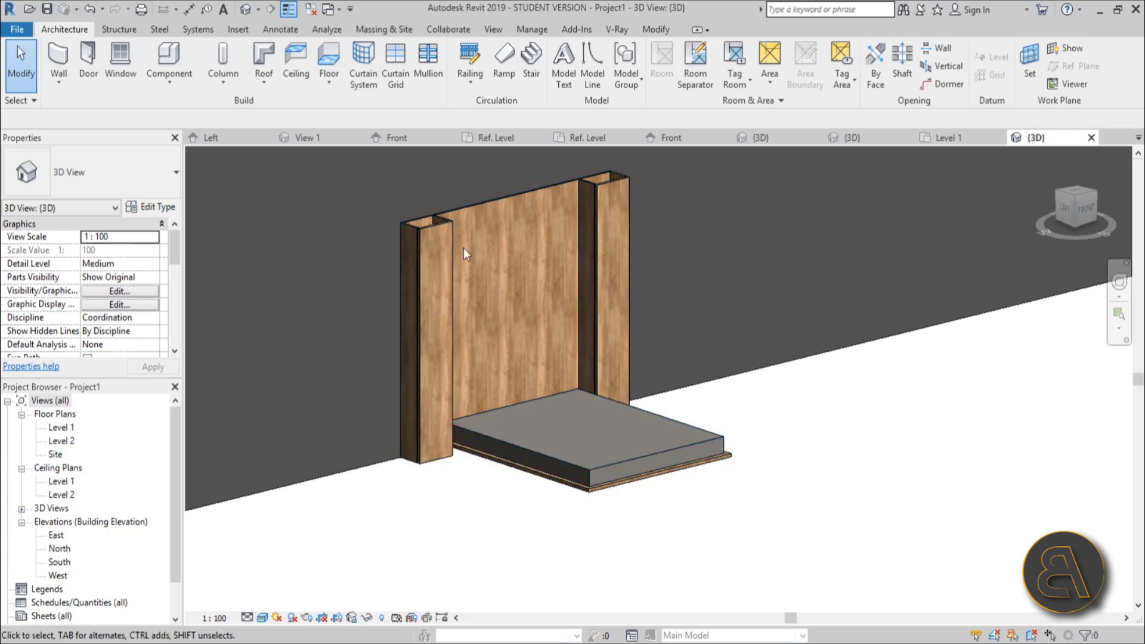
{"action": "middle_click_drag", "start_coordinate": [631, 430], "coordinate": [622, 542], "text": "shift"}
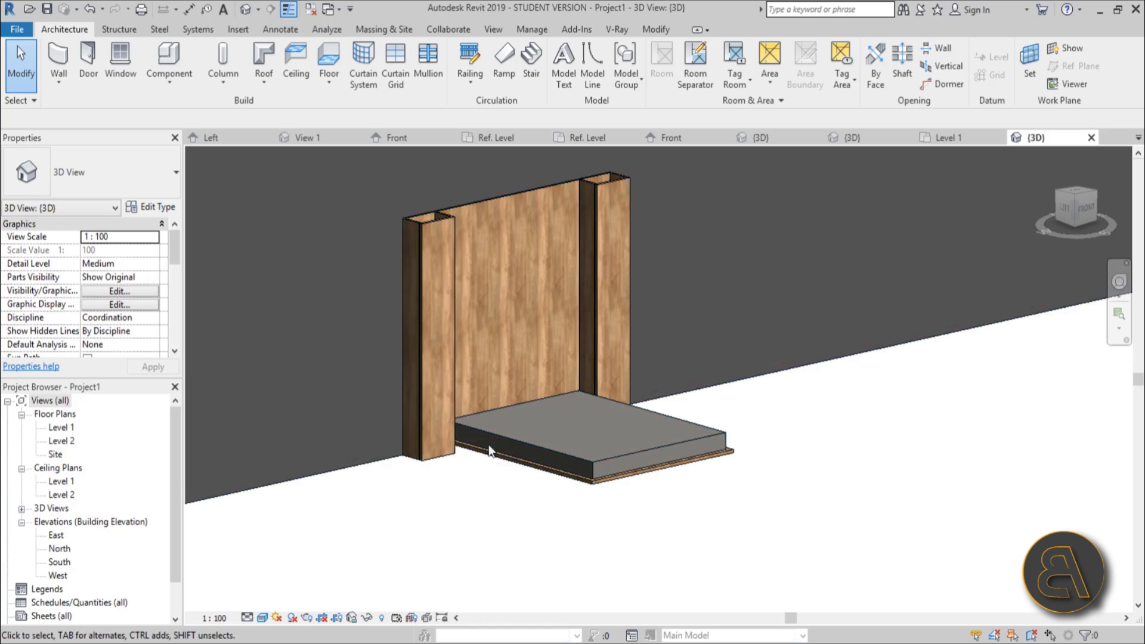
- Open the Level 1 floor plan and examine how the lowered wall bed is represented against the wall
{"action": "double_click", "coordinate": [65, 427]}
{"action": "scroll", "coordinate": [623, 406], "scroll_direction": "up", "scroll_amount": 4}
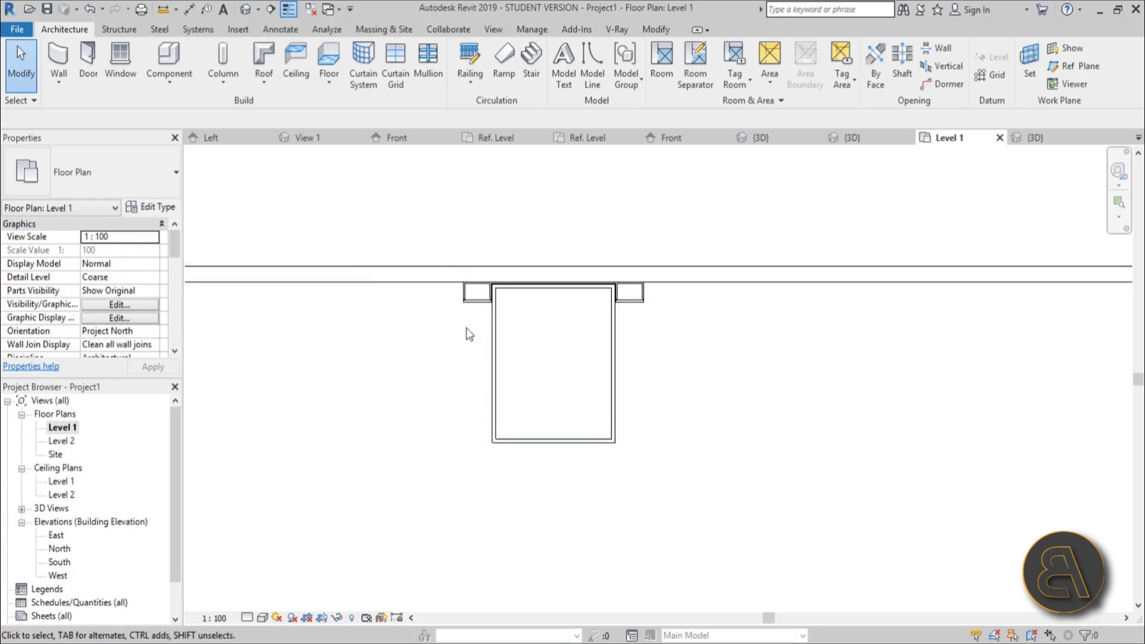
{"action": "scroll", "coordinate": [455, 333], "scroll_direction": "down", "scroll_amount": 3}
{"action": "scroll", "coordinate": [453, 334], "scroll_direction": "up", "scroll_amount": 3}
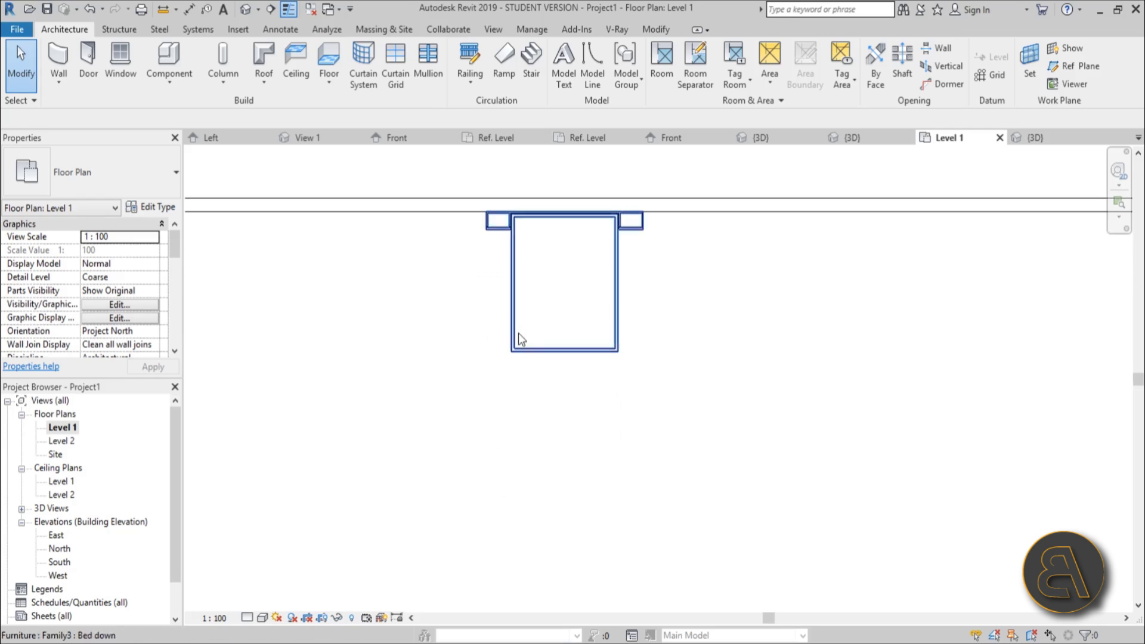